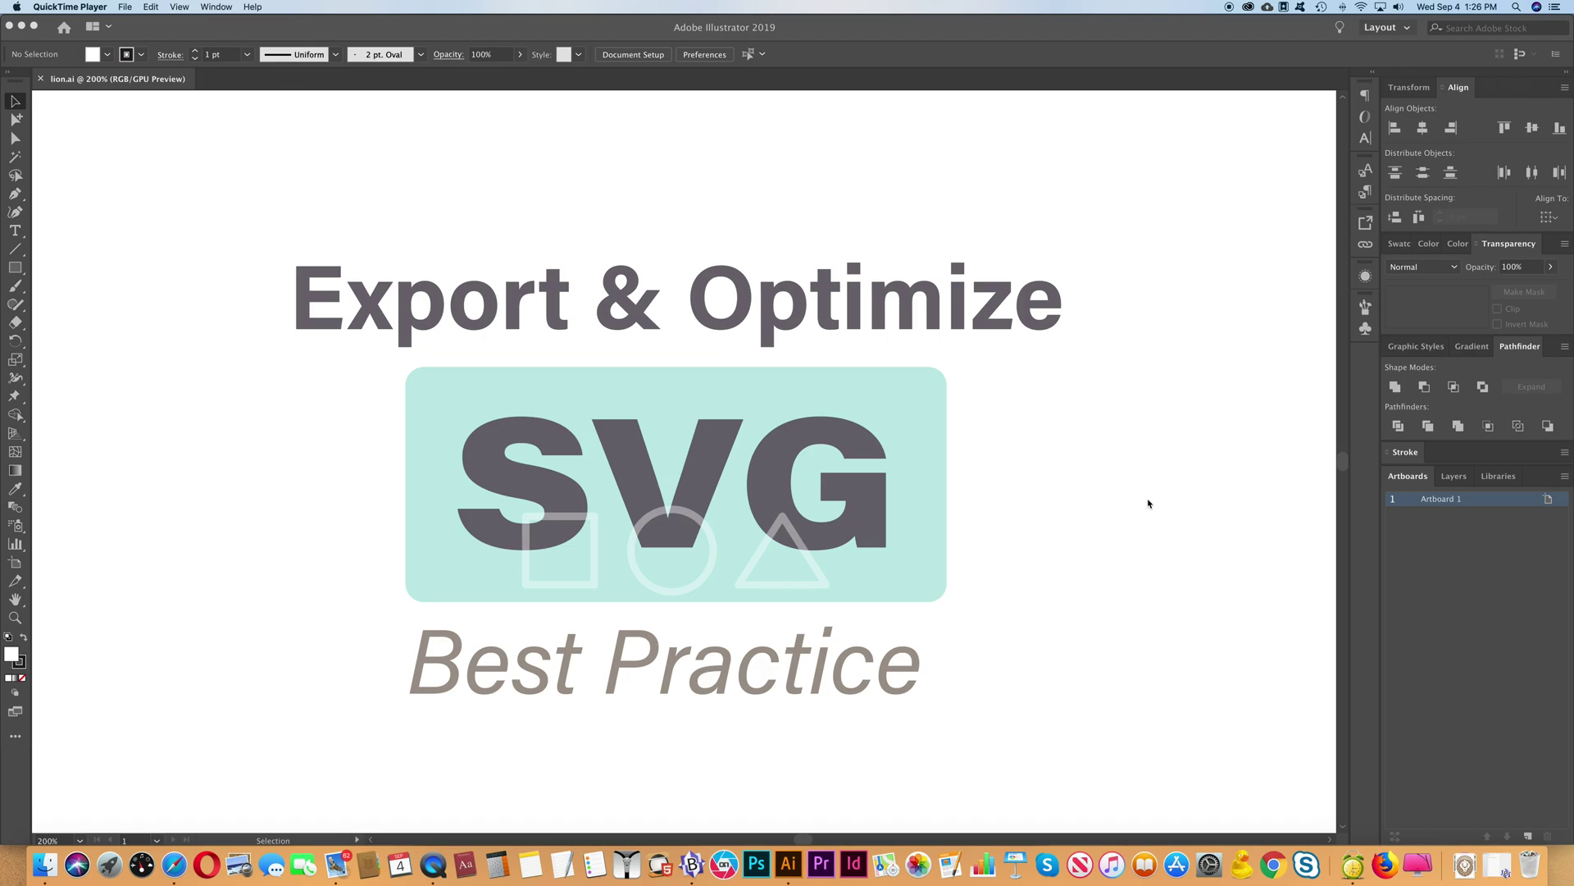
# Step: Pan the canvas left until the lion artboard sits centred in the window
pyautogui.click(1188, 486)
pyautogui.moveTo(1220, 475); pyautogui.dragTo(17, 446)
pyautogui.moveTo(817, 467); pyautogui.dragTo(567, 468)
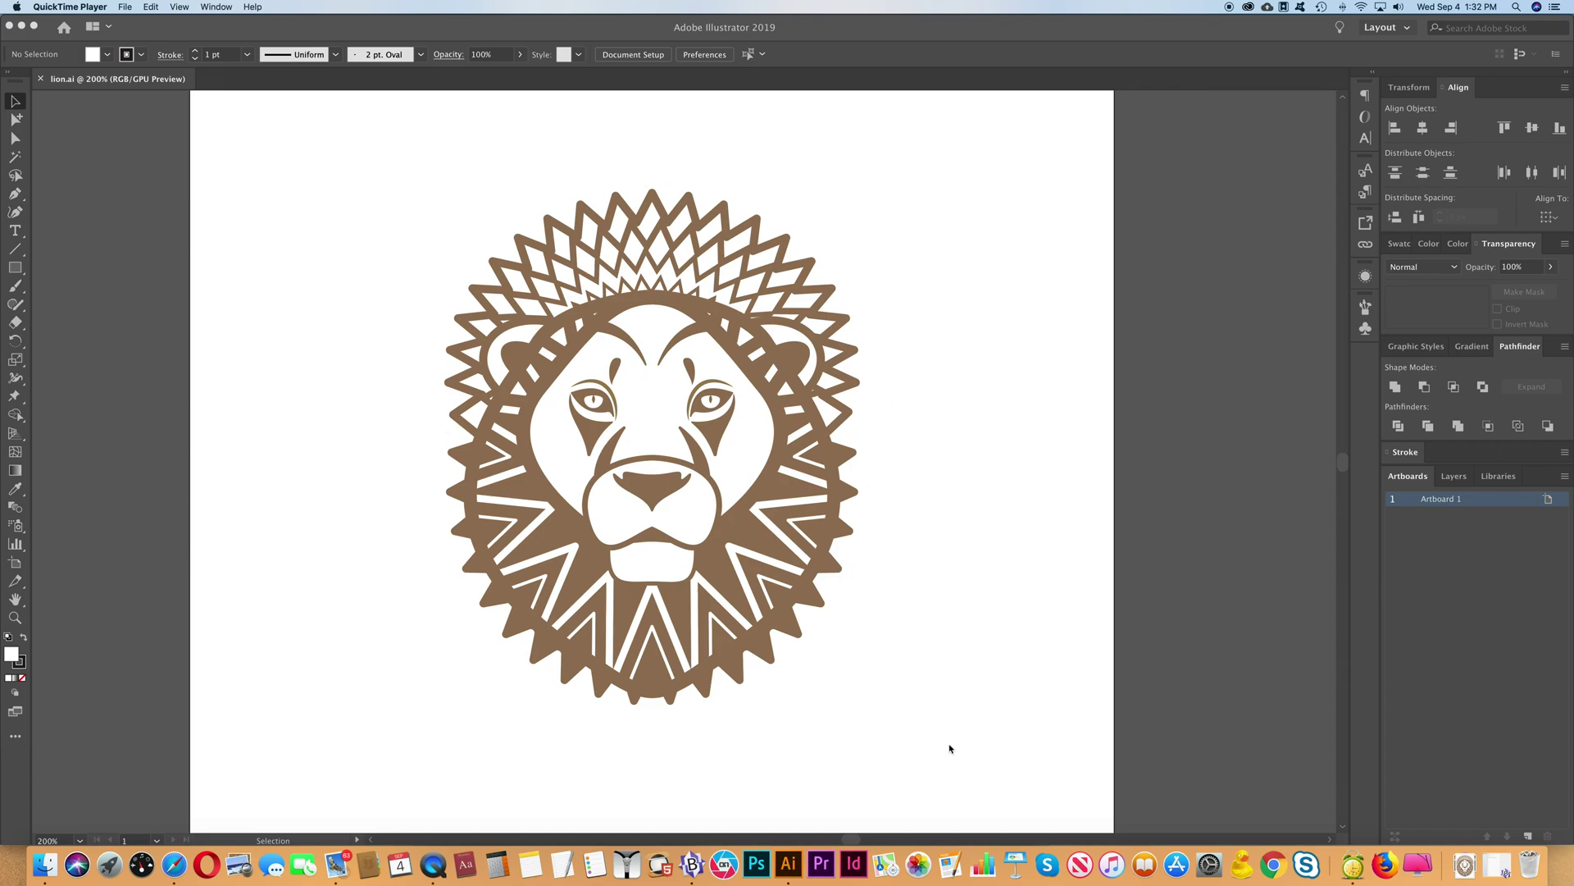
# Step: Select all the lion artwork and fit the artboard tightly to it with Fit to Selected Art
pyautogui.click(510, 353)
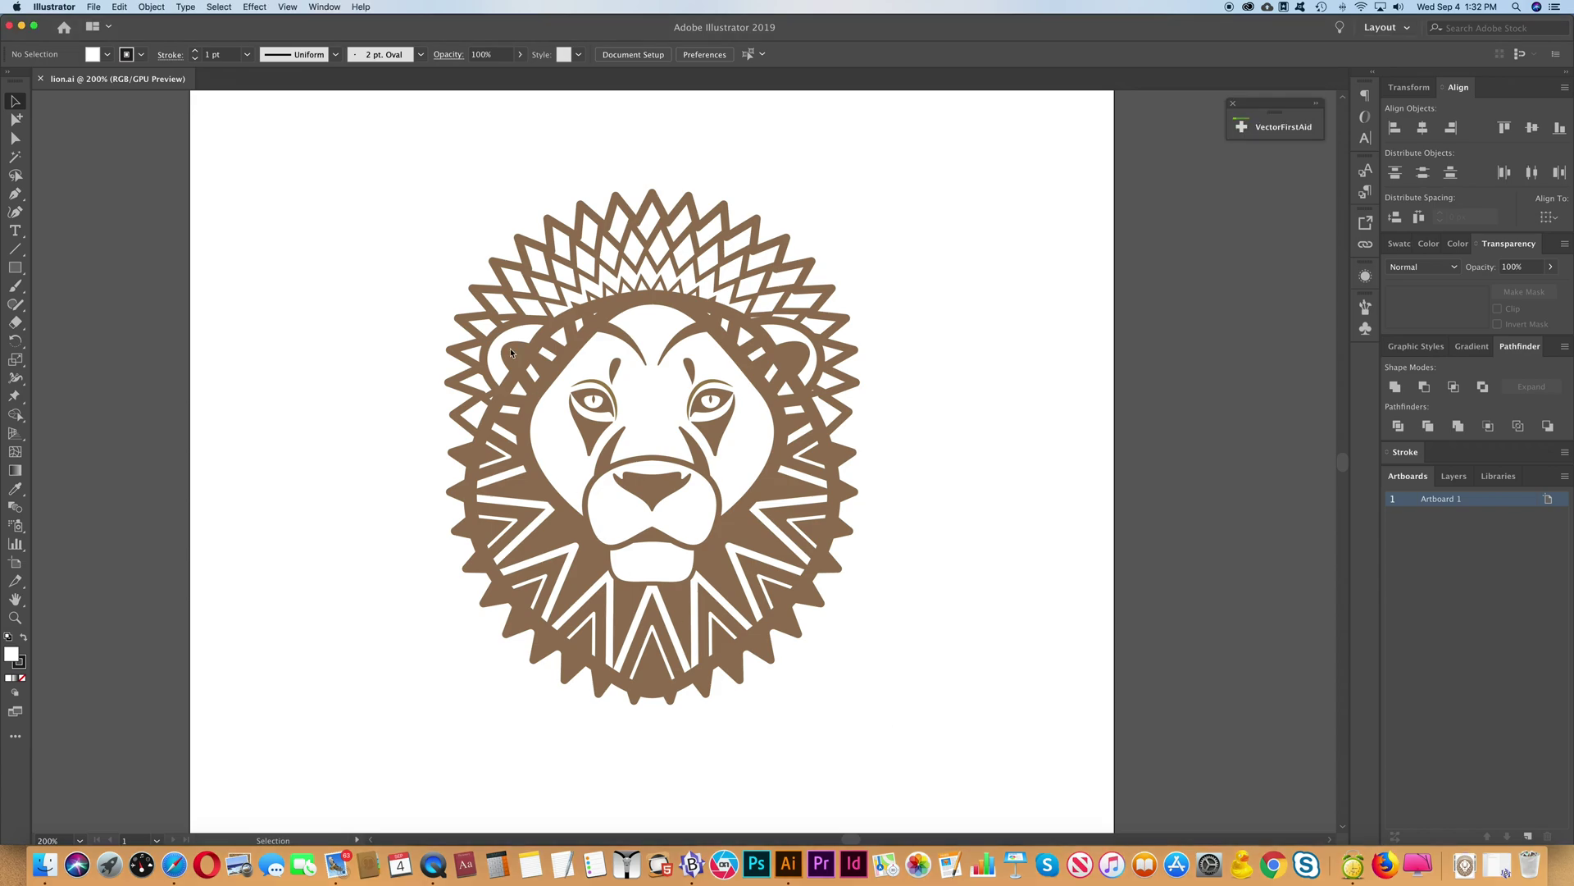
pyautogui.moveTo(337, 151); pyautogui.dragTo(994, 788)
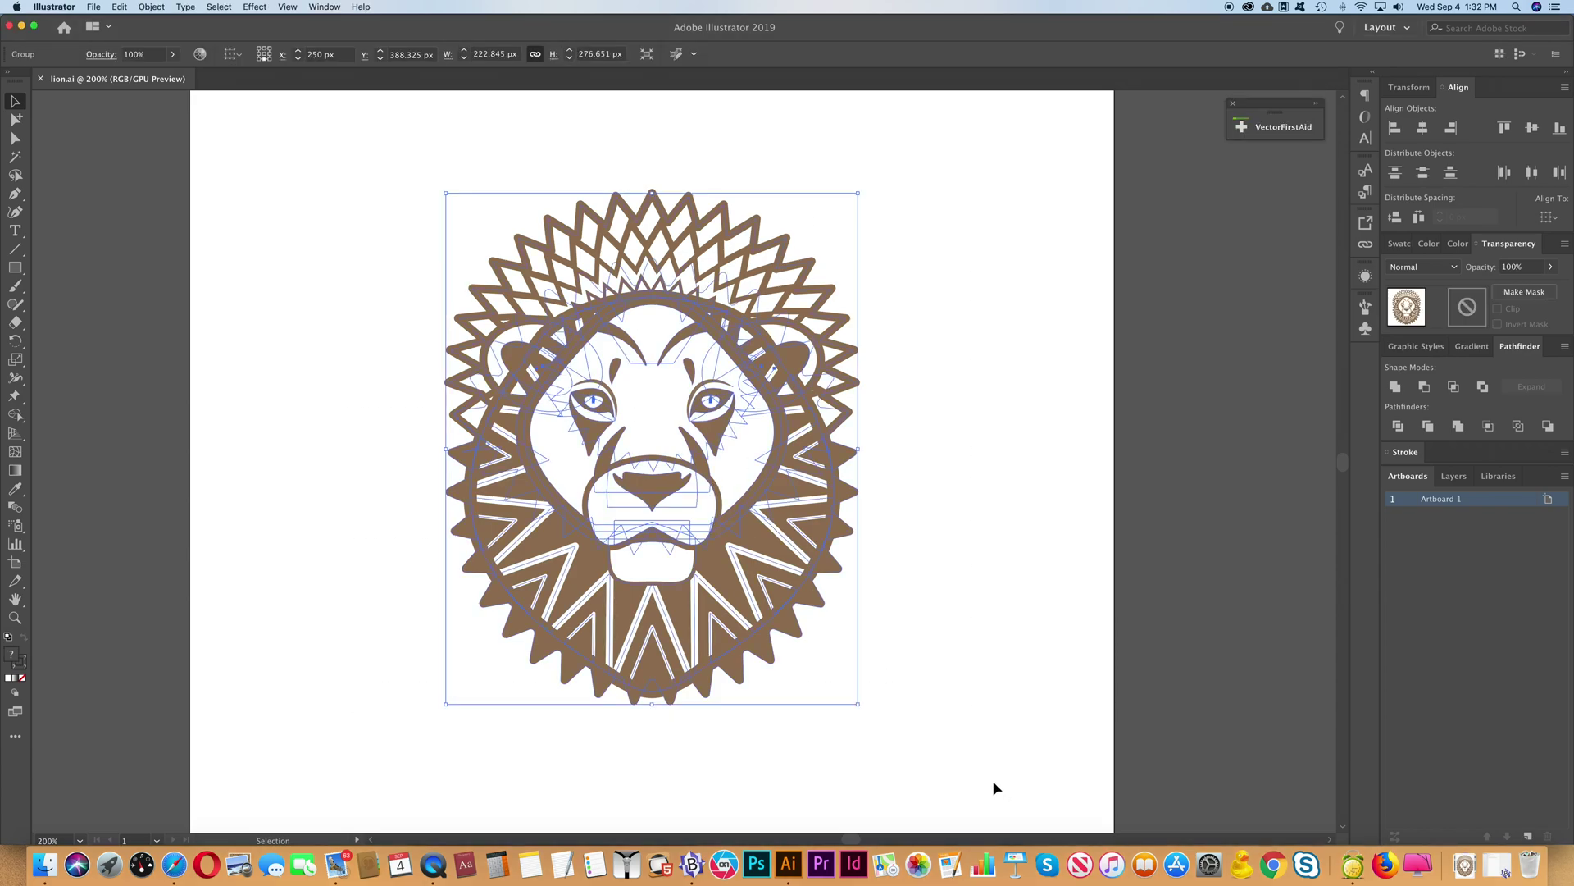
pyautogui.click(16, 564)
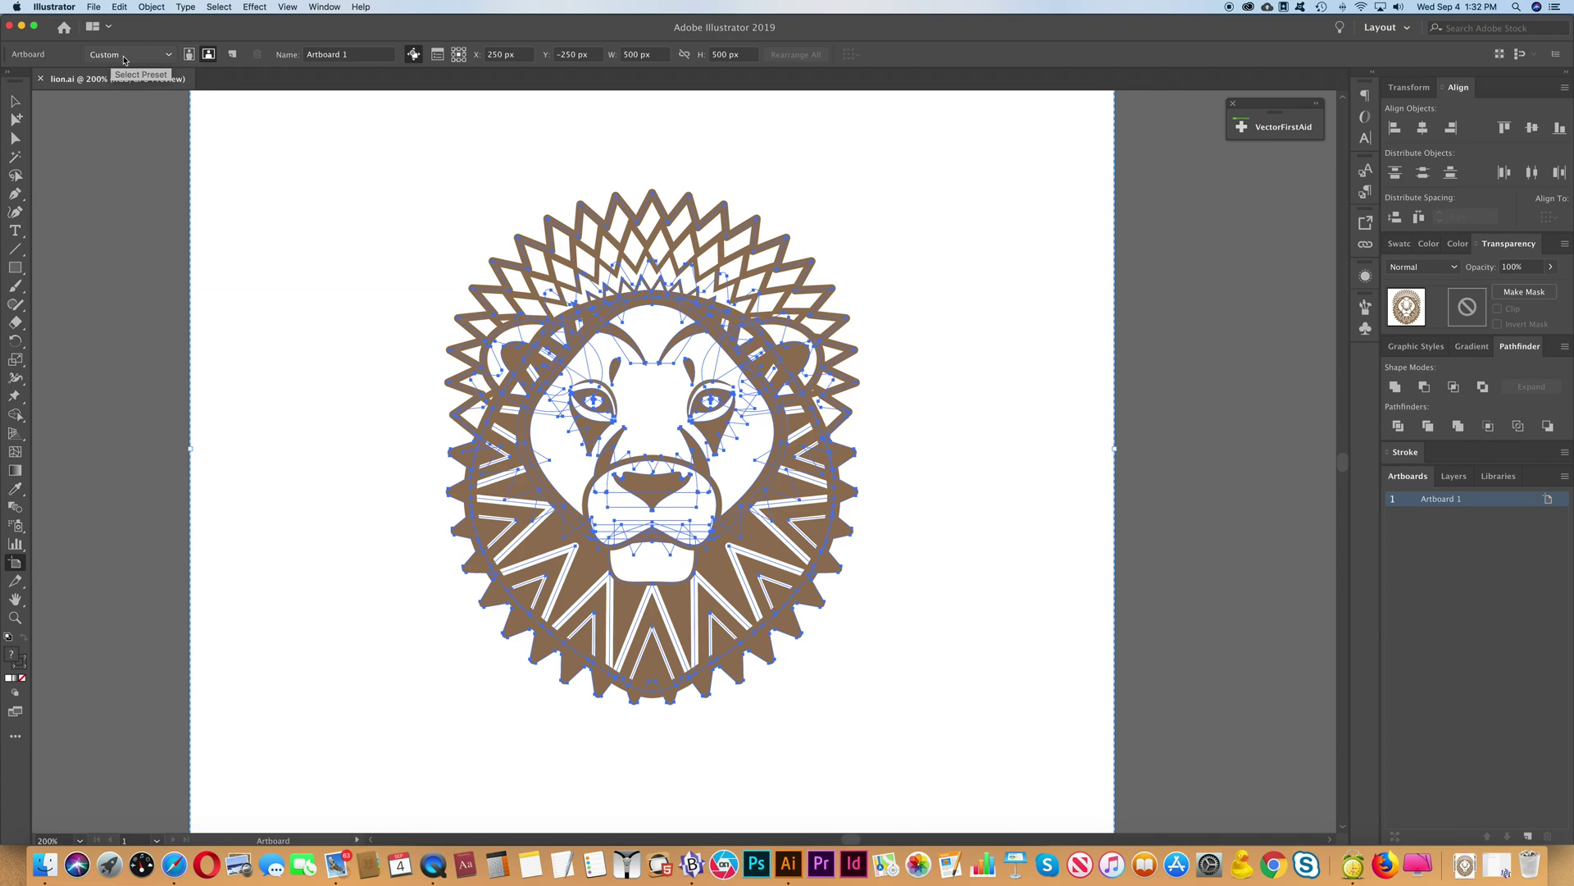
pyautogui.click(134, 56)
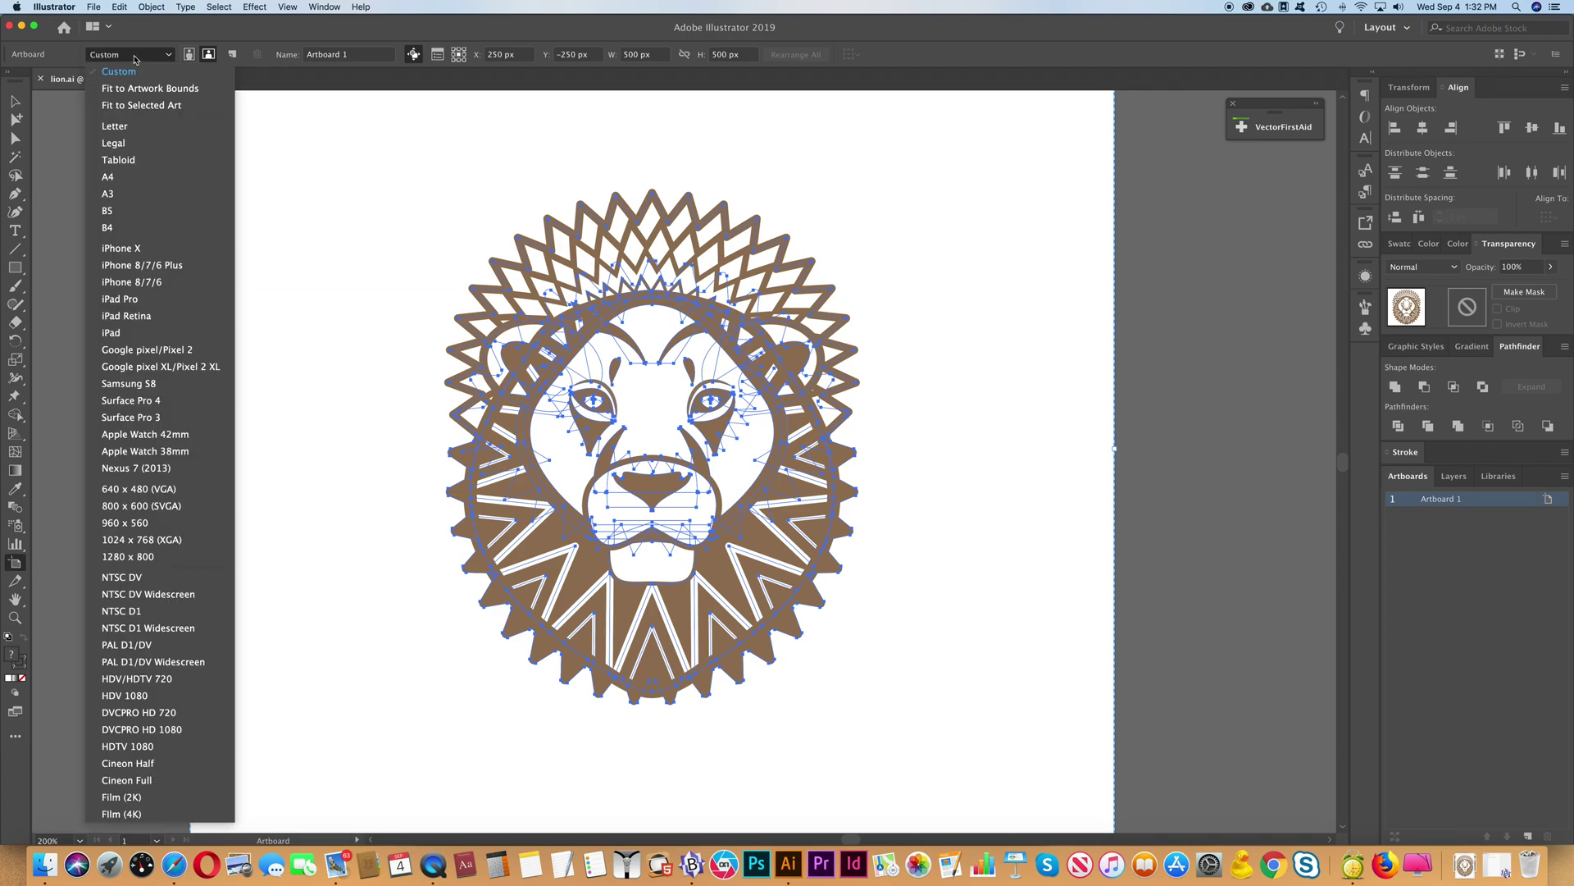
pyautogui.click(166, 107)
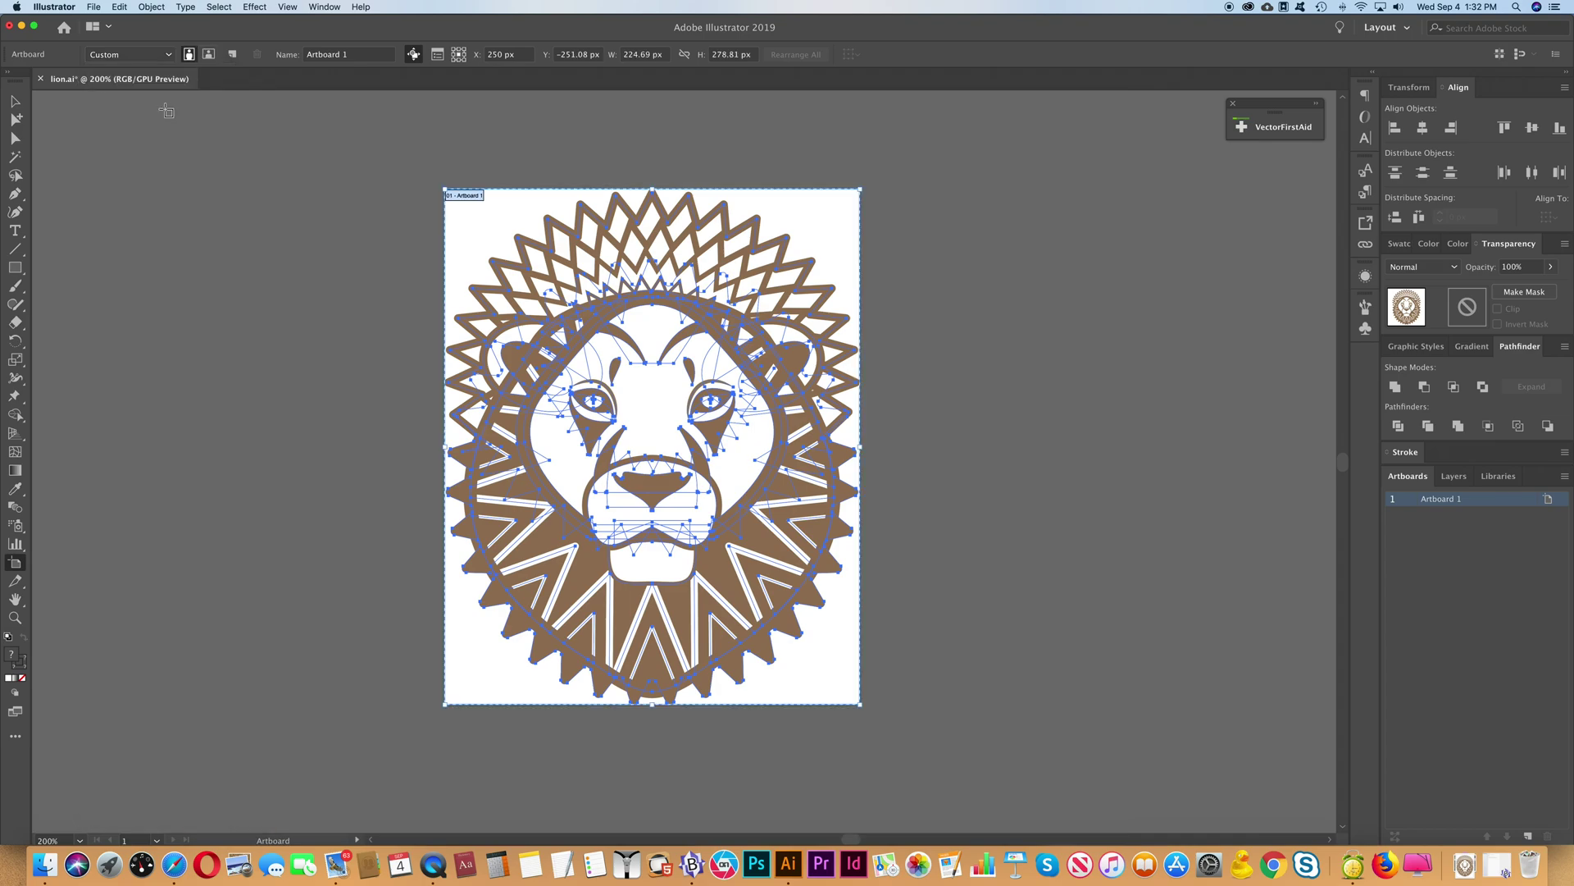
# Step: Rename the artboard from Artboard 1 to 'lion' and leave artboard editing
pyautogui.doubleClick(355, 54)
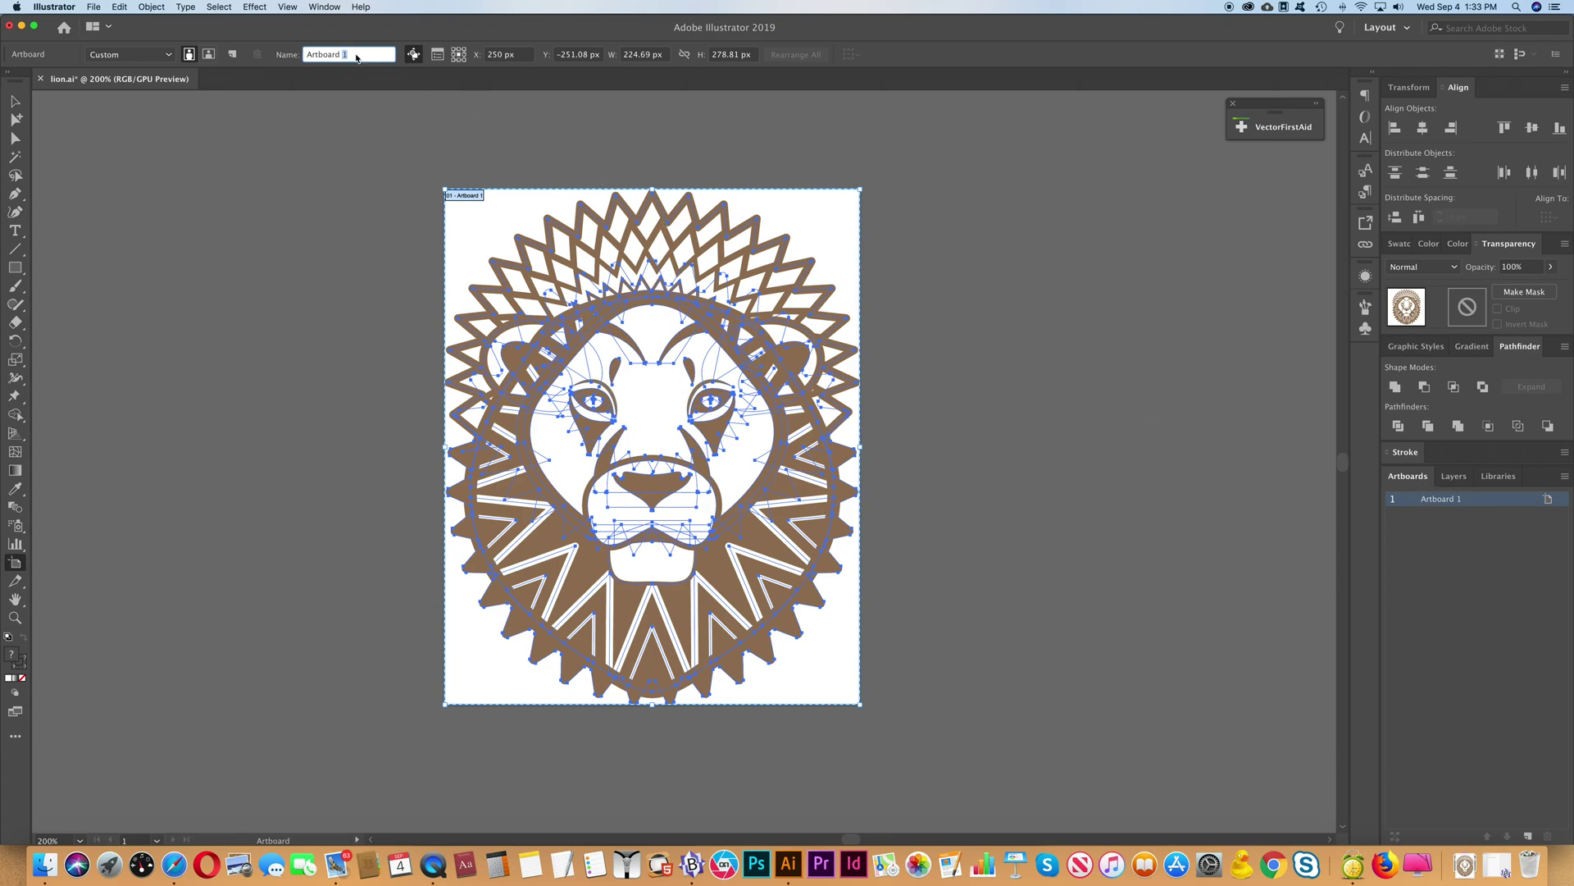
pyautogui.tripleClick(357, 56)
pyautogui.write('lion')
pyautogui.press('Return')
pyautogui.press('Escape')
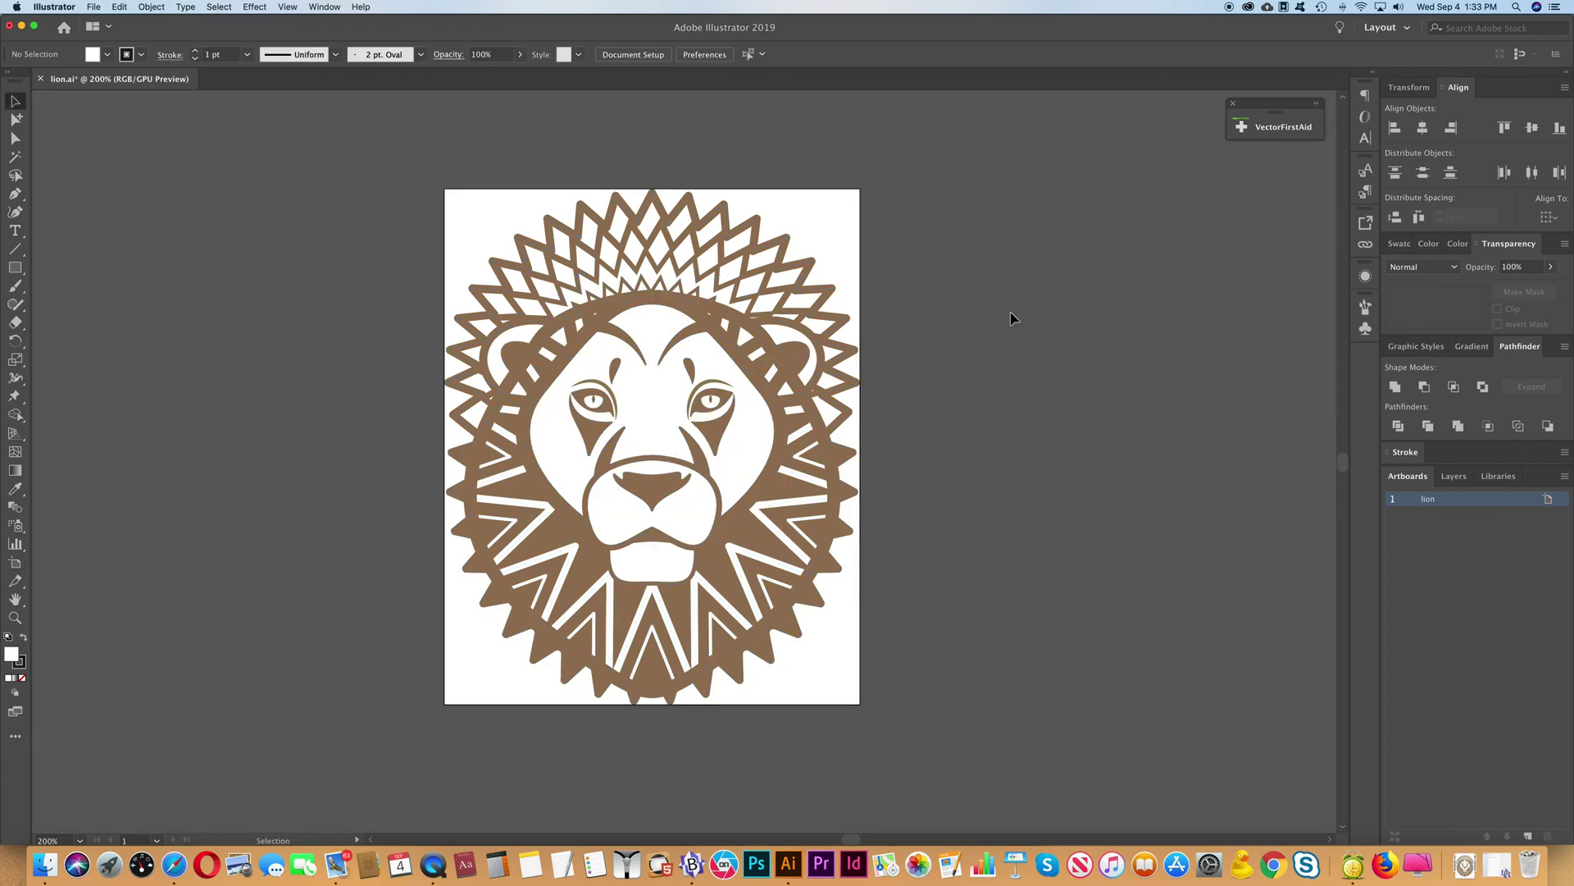
# Step: In the Layers panel, rename Layer 1 to 'lionID'
pyautogui.click(1455, 478)
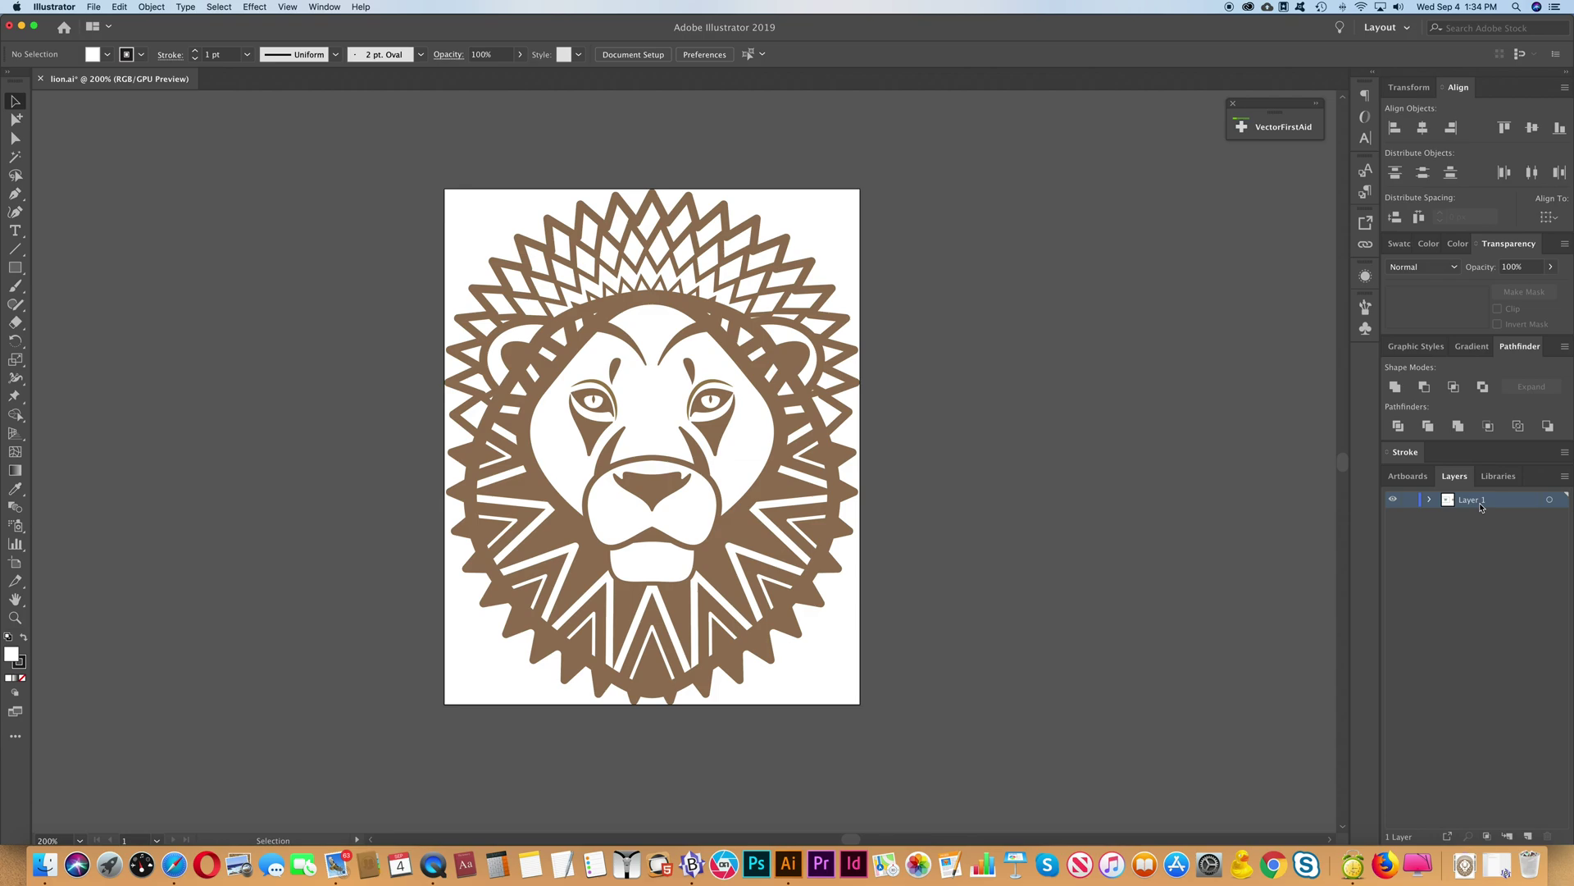
pyautogui.doubleClick(1481, 502)
pyautogui.write('lionID')
pyautogui.press('Return')
# Step: In Export for Screens, keep SVG as the only format, removing the added 4x PNG, and open Format Settings
pyautogui.click(93, 6)
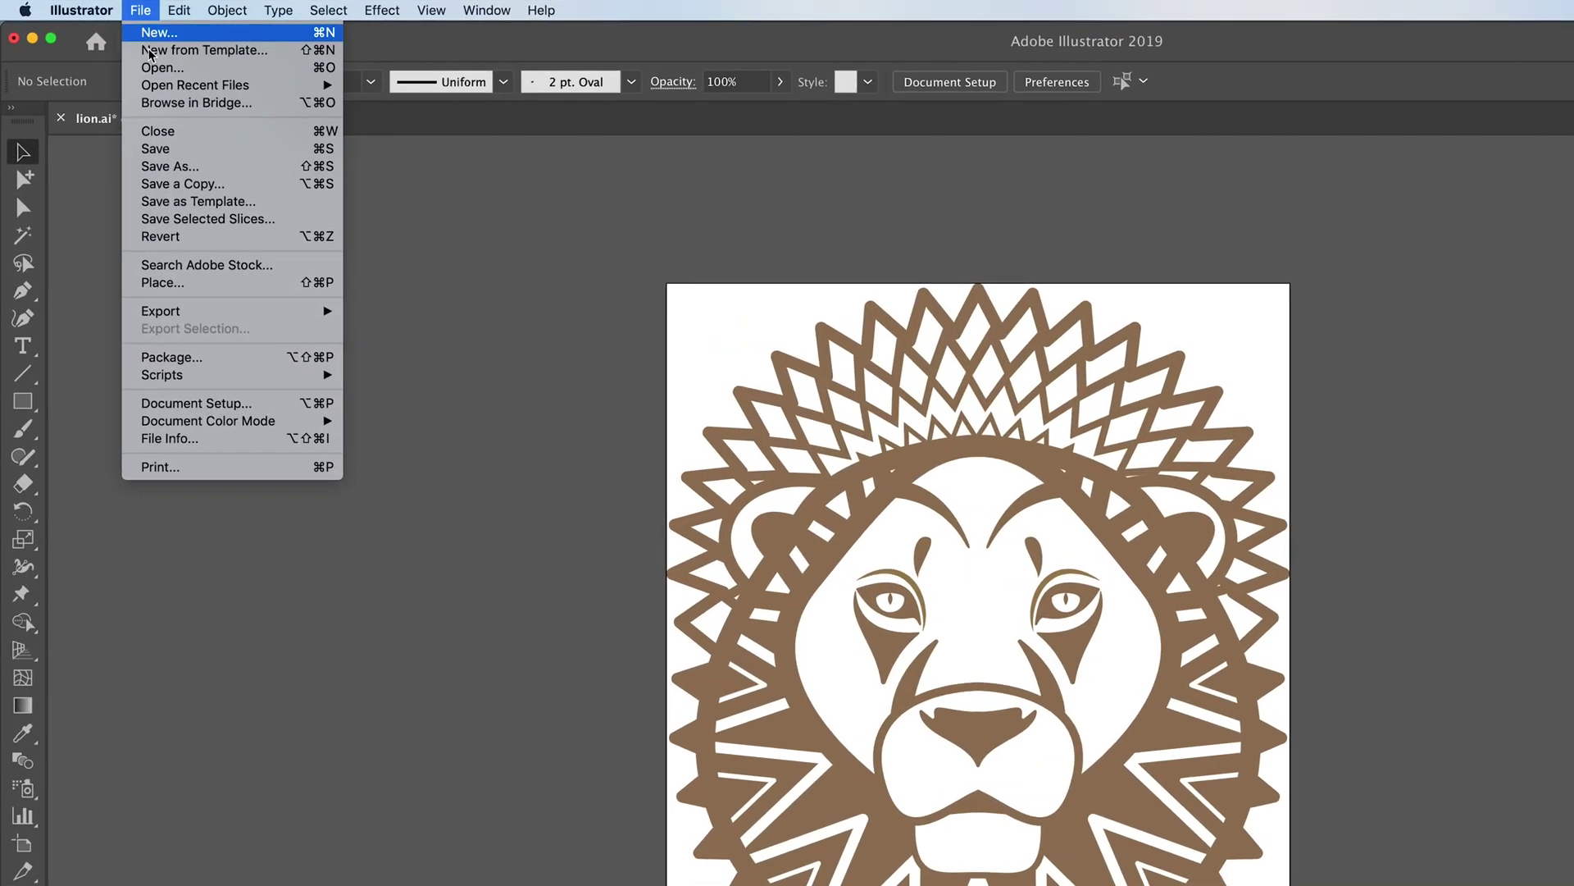
pyautogui.moveTo(275, 314)
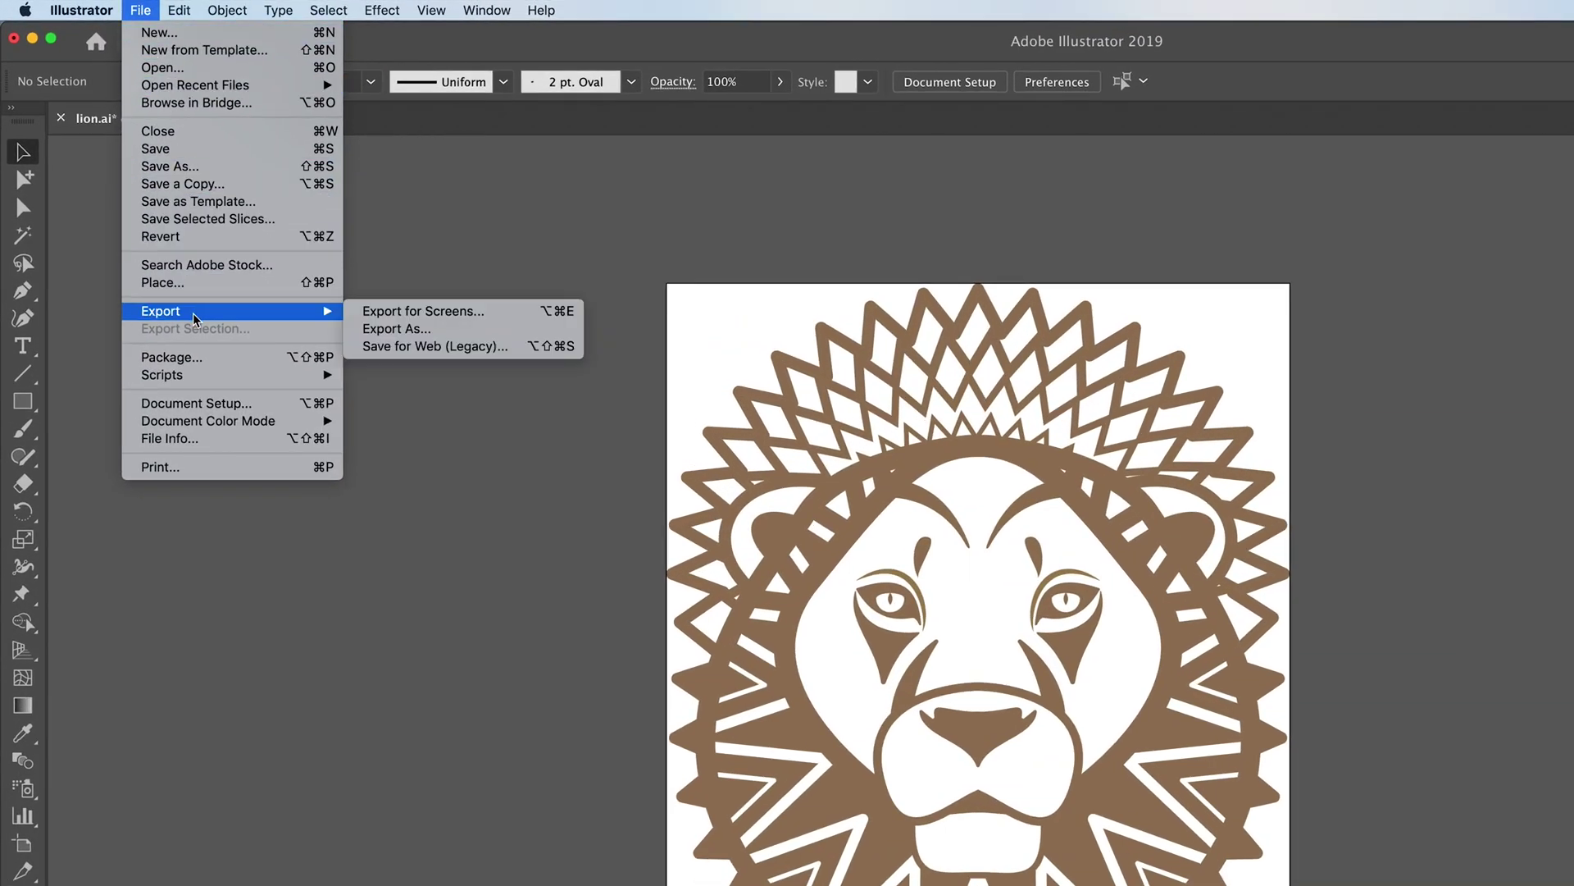
pyautogui.click(408, 312)
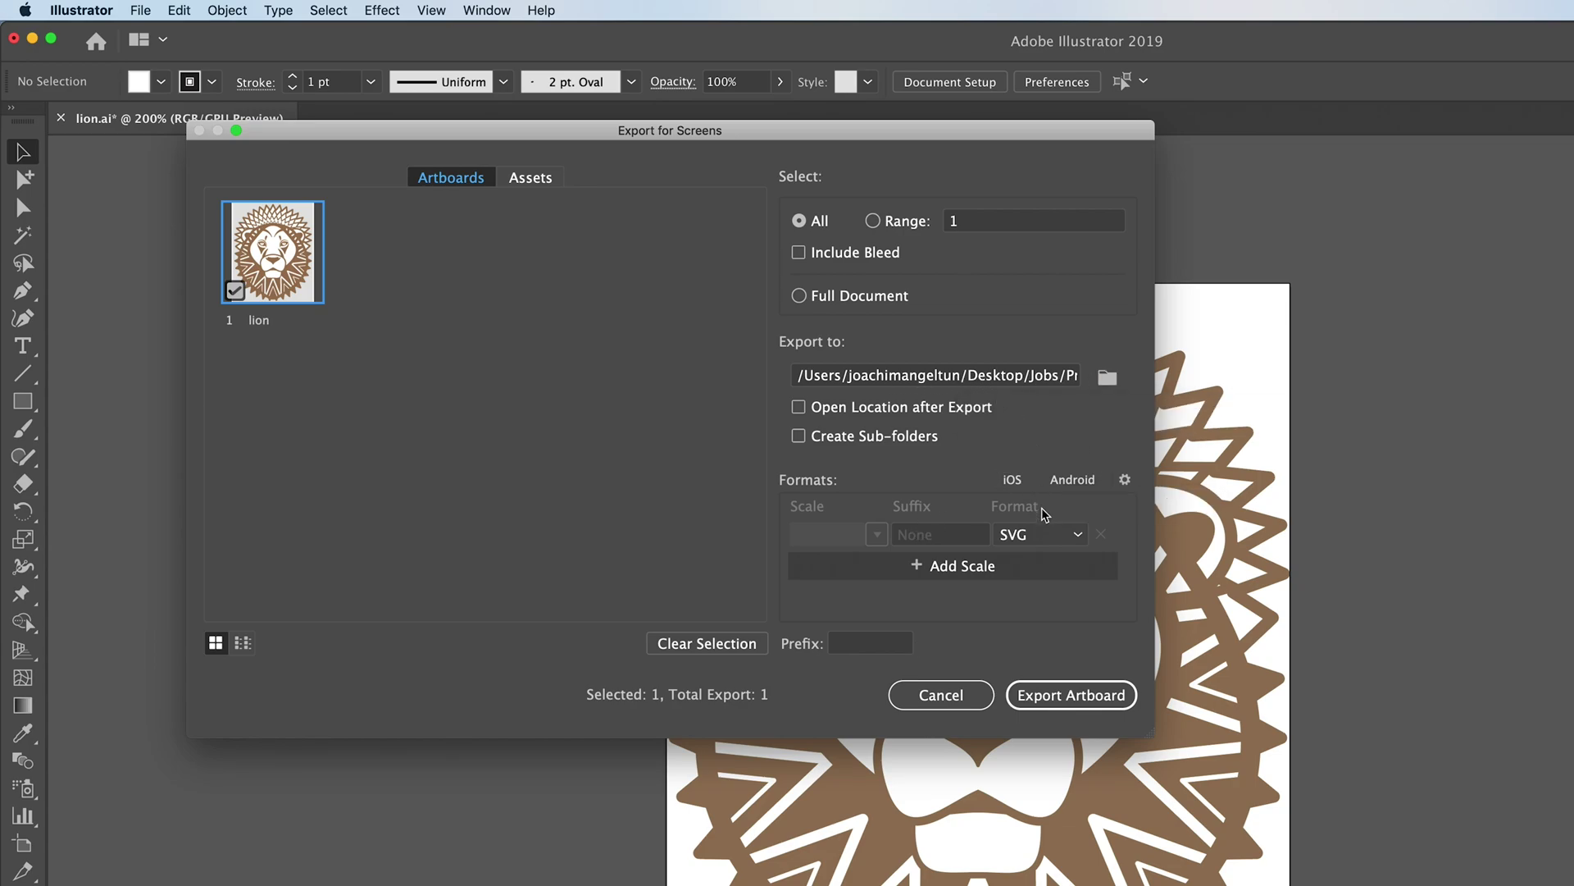
pyautogui.click(1051, 539)
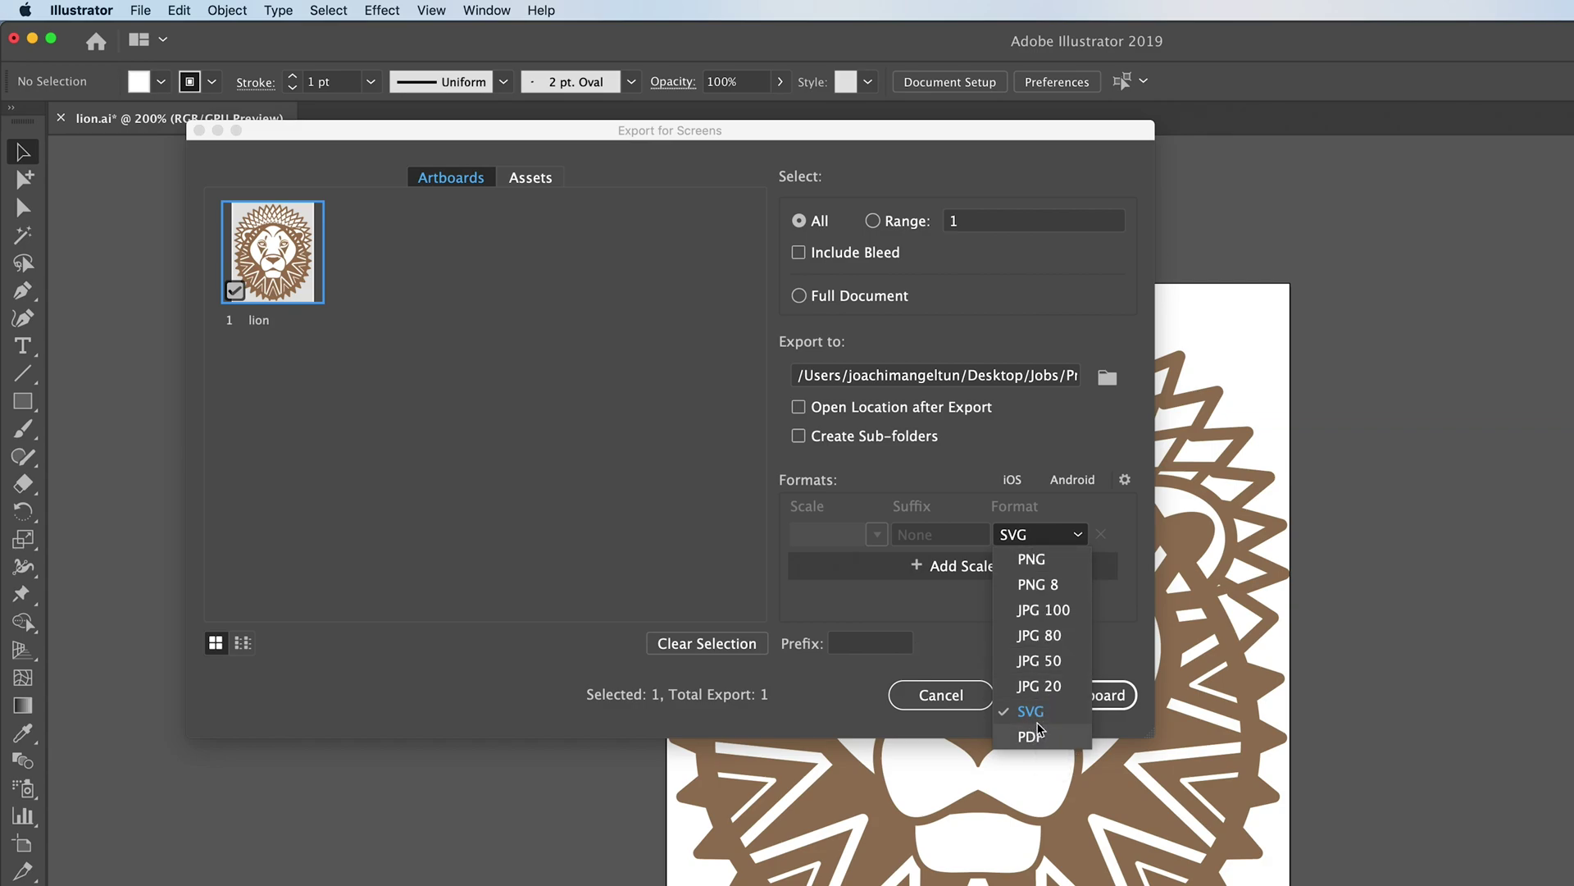
pyautogui.click(1111, 514)
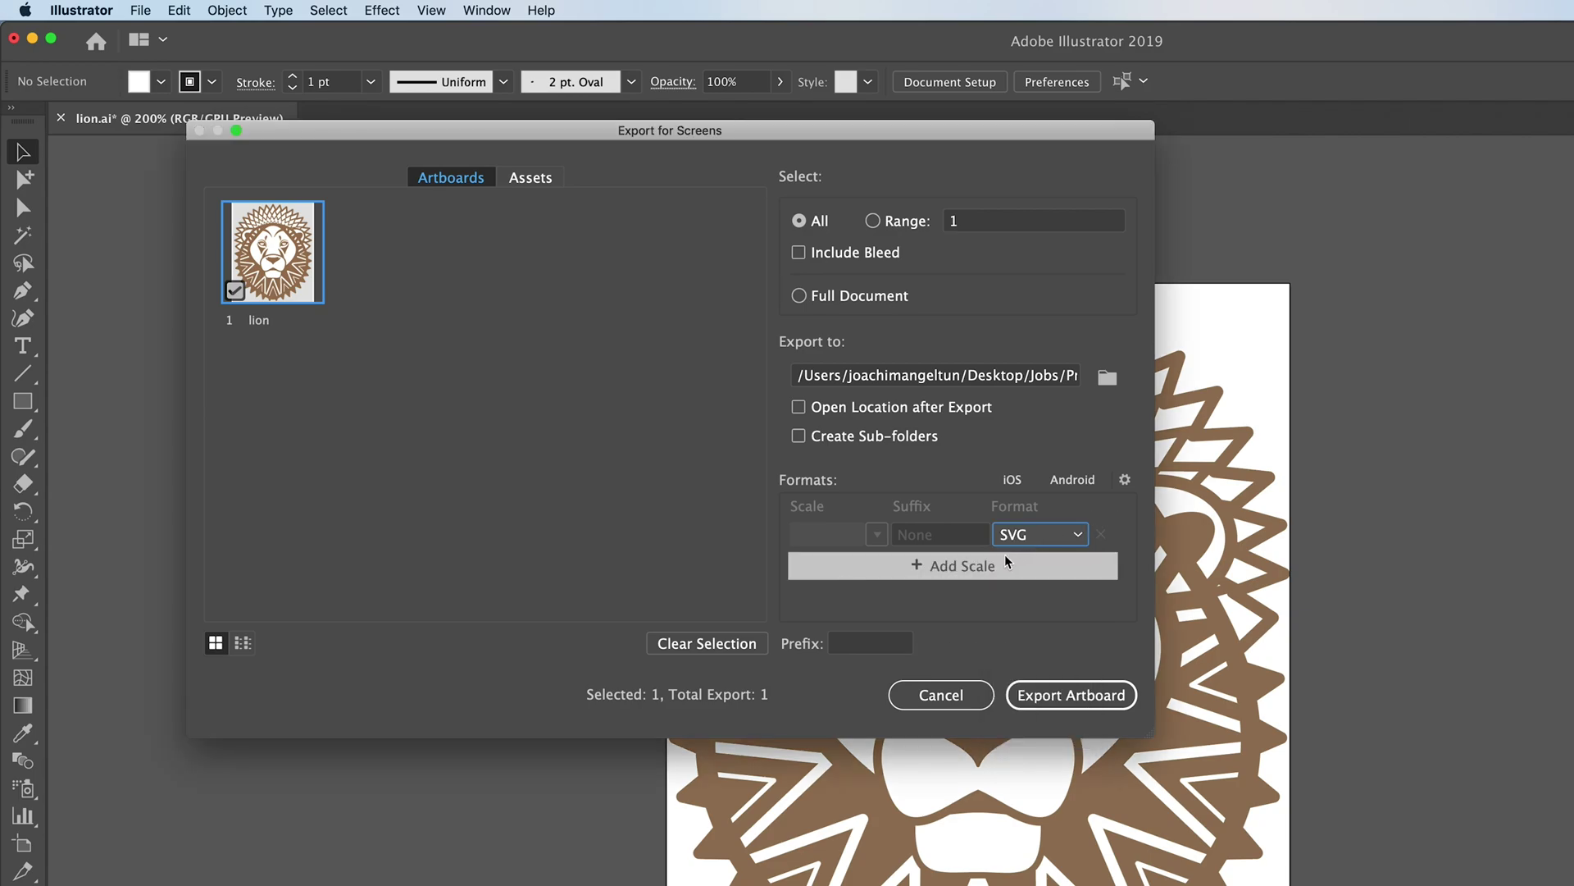
pyautogui.click(966, 571)
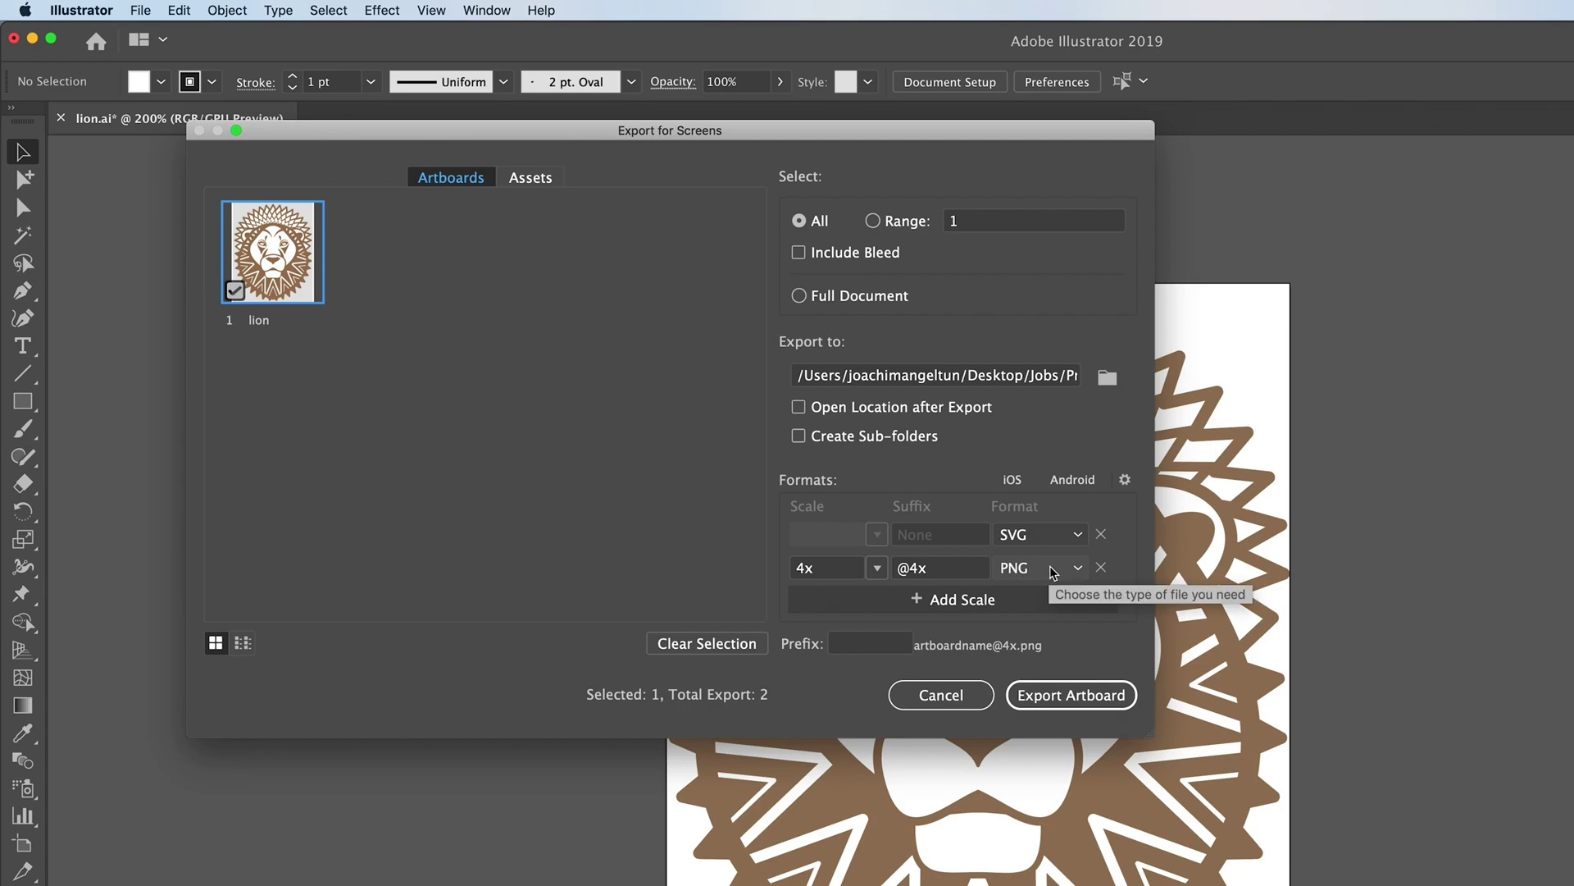
pyautogui.click(1101, 567)
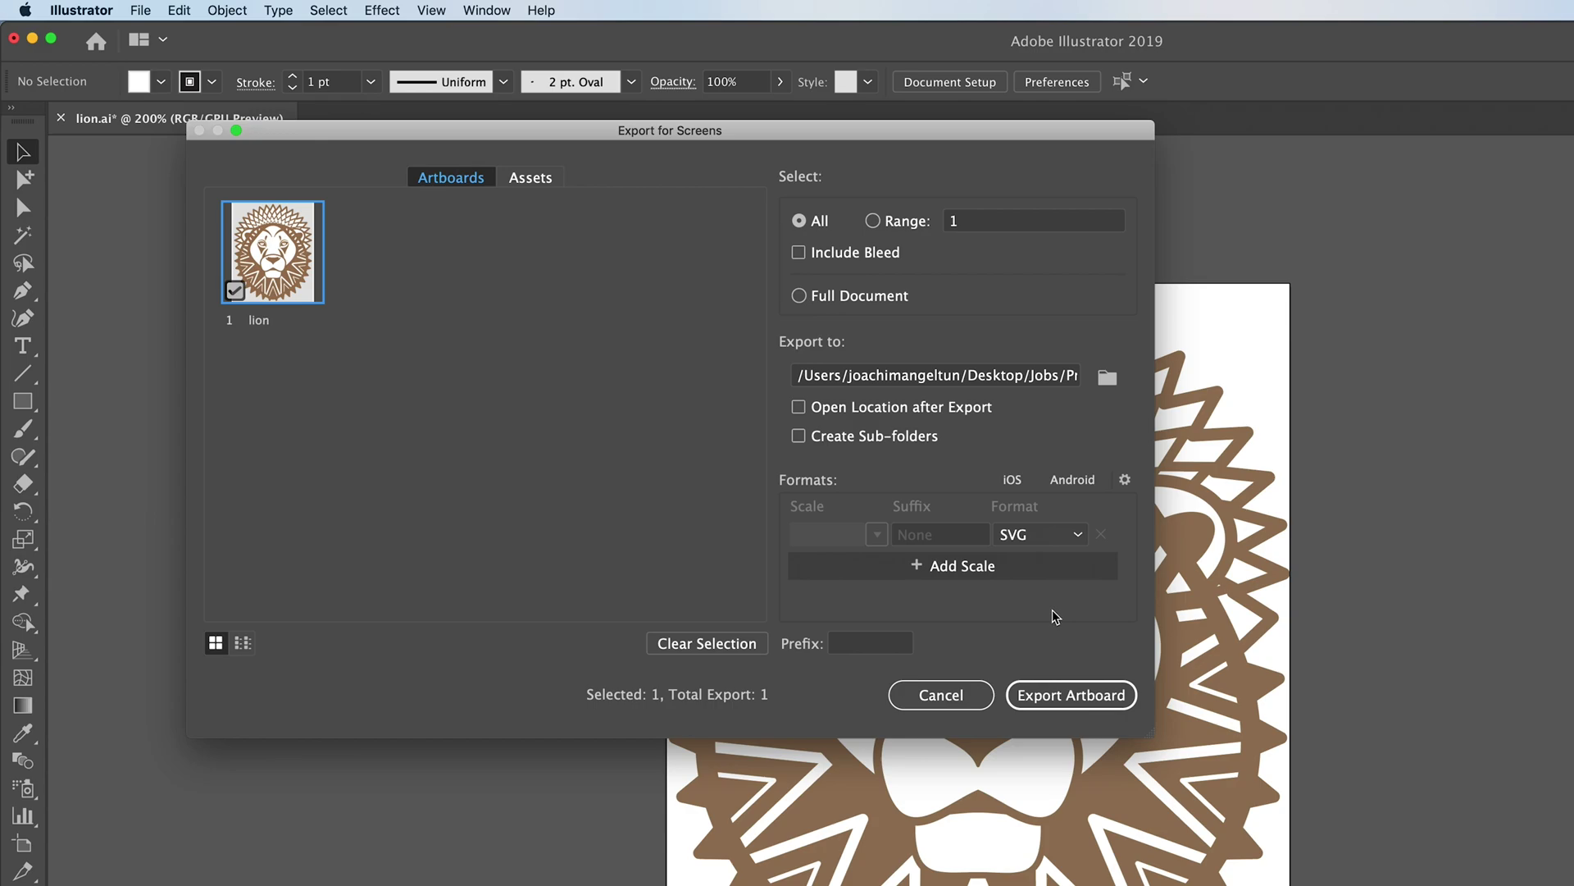
pyautogui.click(1125, 480)
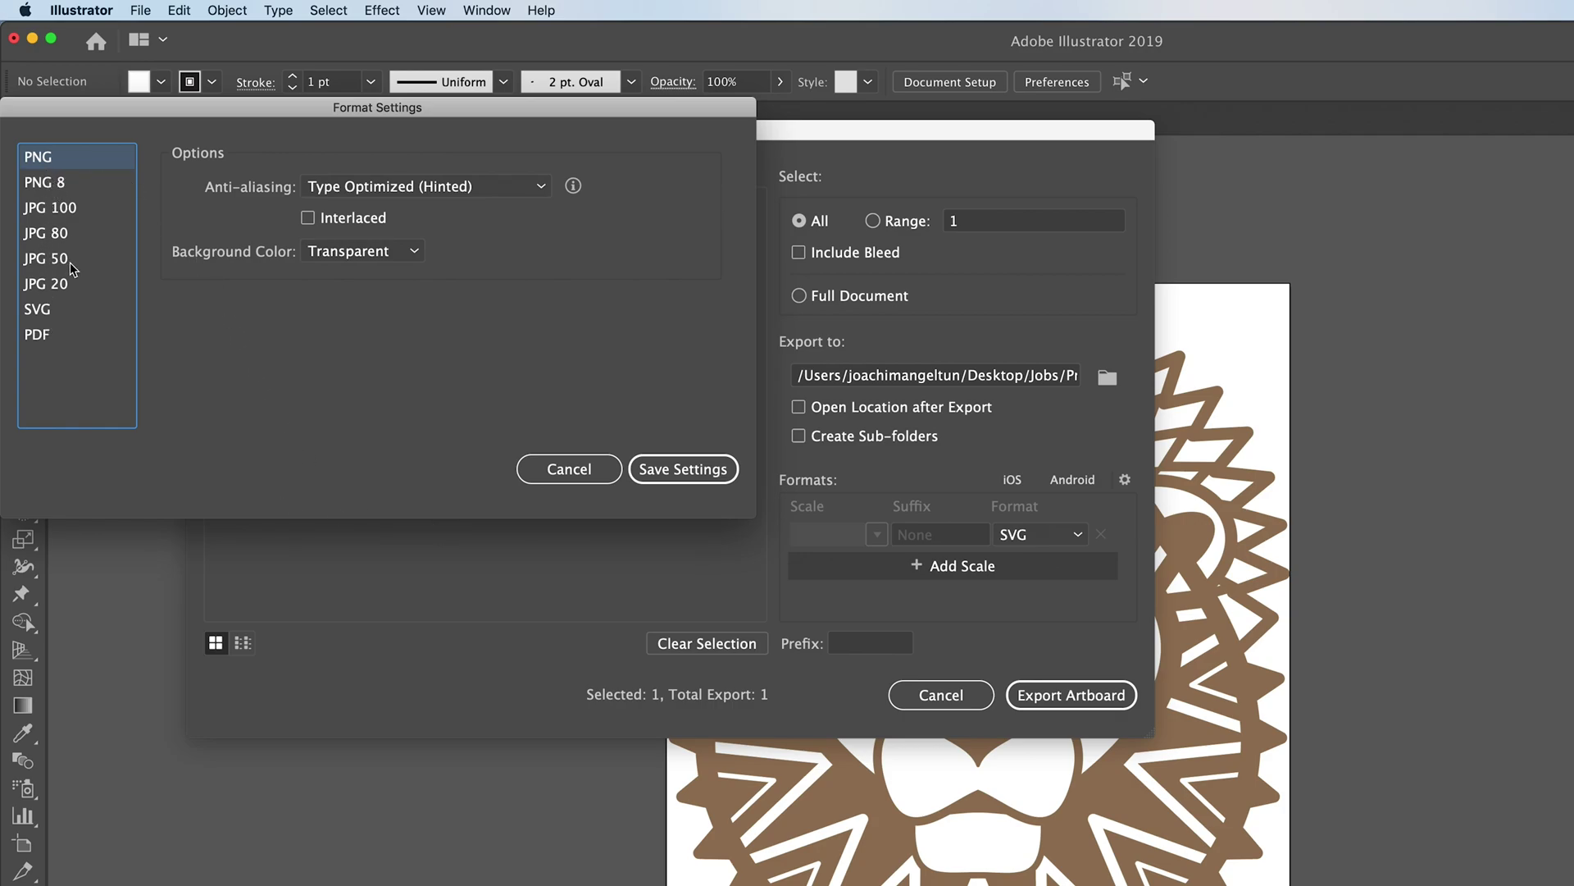
# Step: Check the SVG format settings, leaving Object IDs on Layer Names, and cancel unchanged
pyautogui.click(43, 315)
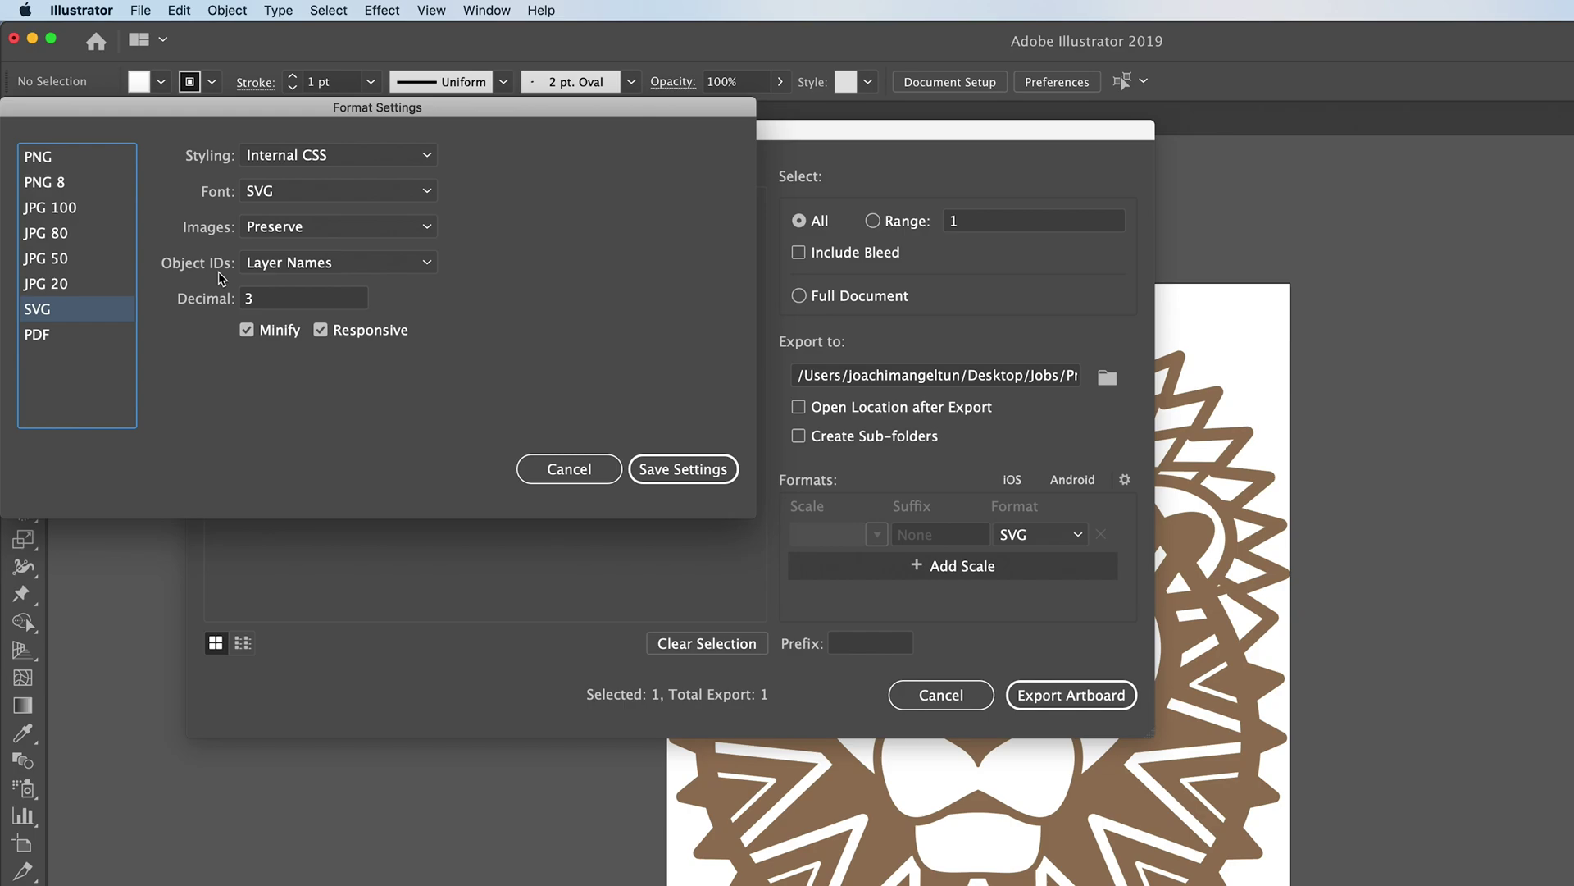
pyautogui.click(271, 263)
pyautogui.click(279, 282)
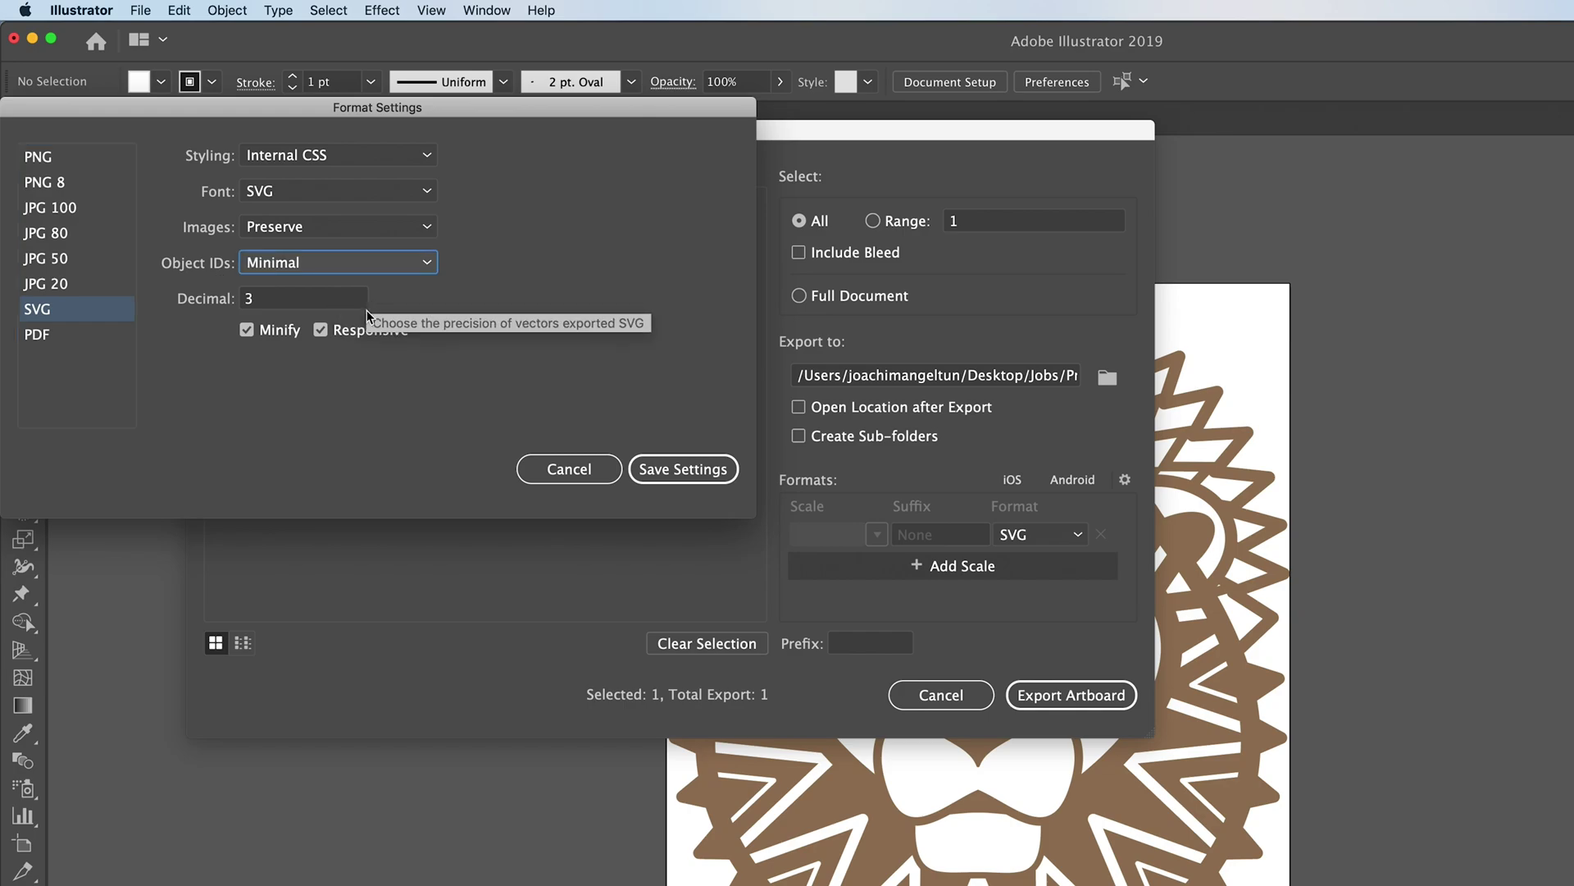
pyautogui.click(299, 266)
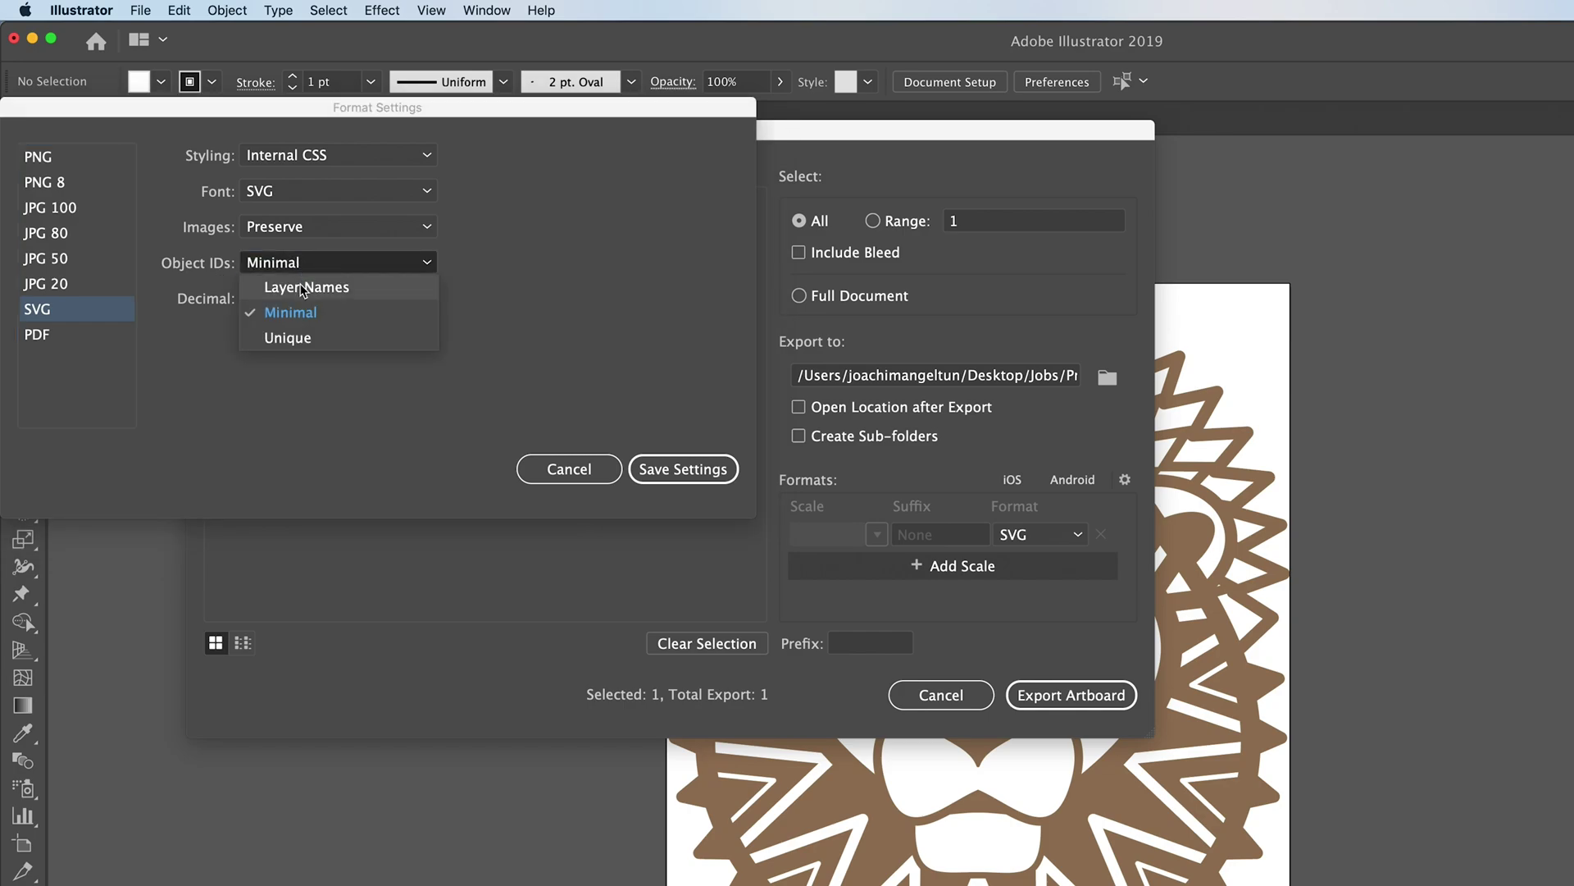
pyautogui.click(303, 287)
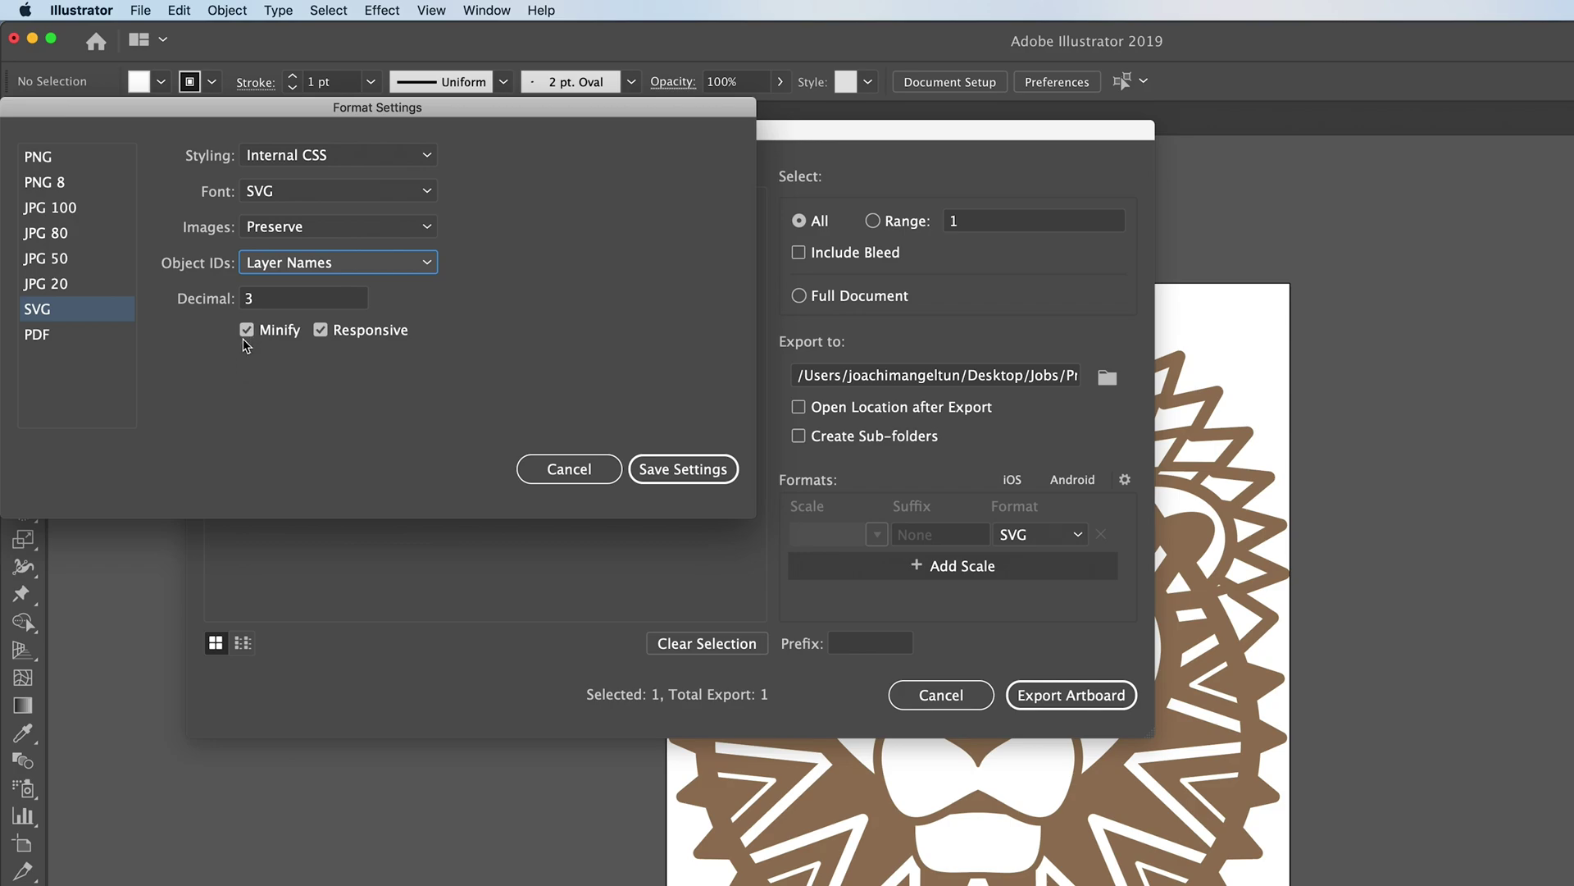
pyautogui.click(599, 475)
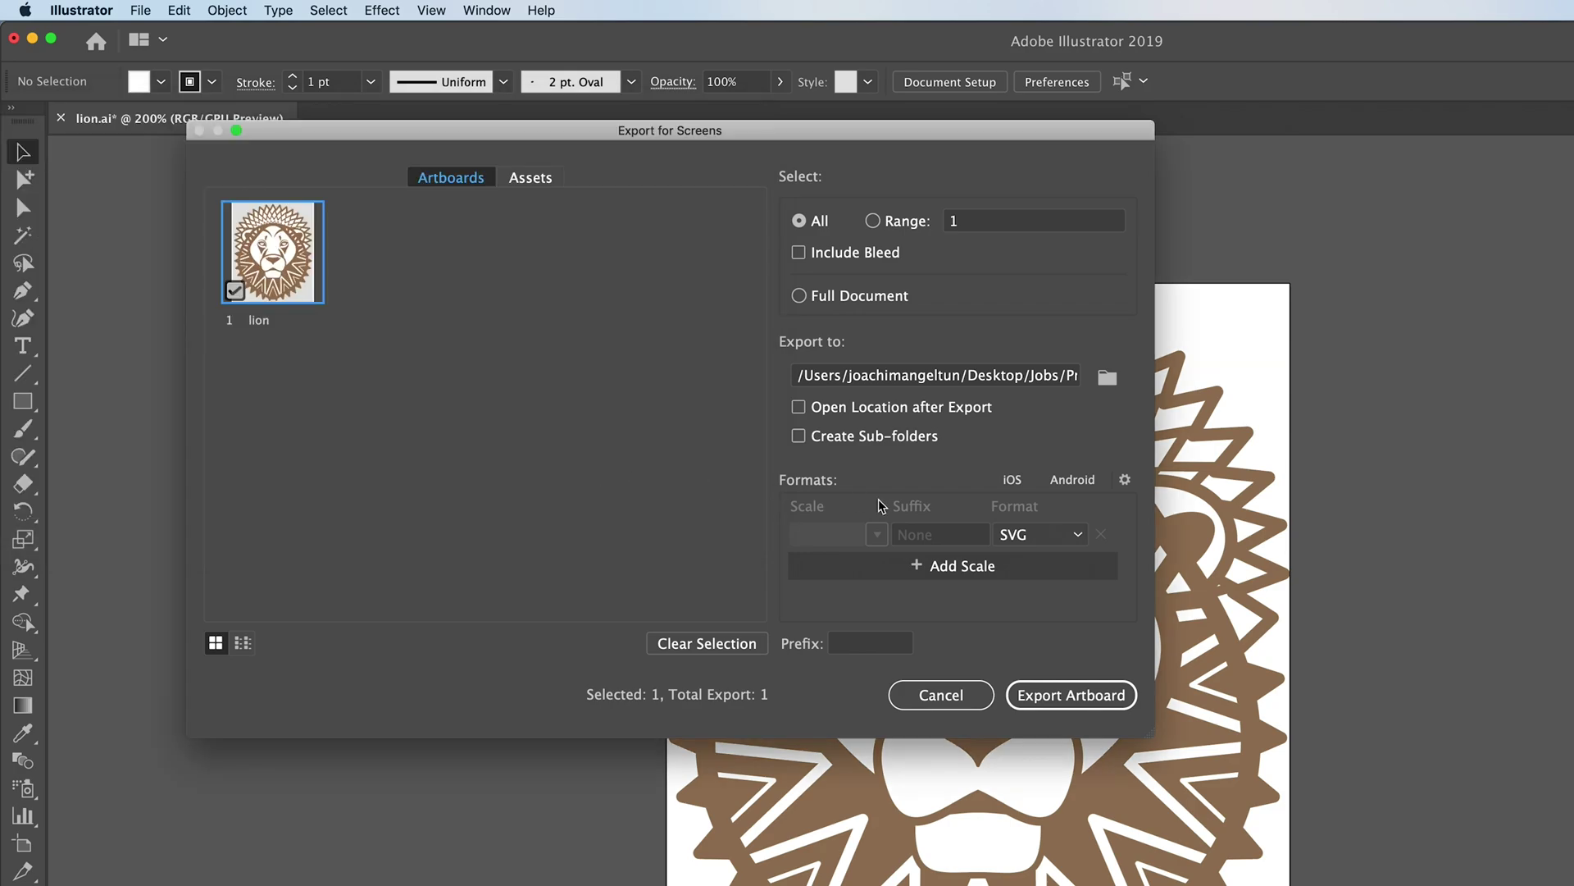
# Step: Export the lion artboard from Export for Screens, then begin a File > Export As
pyautogui.click(1093, 698)
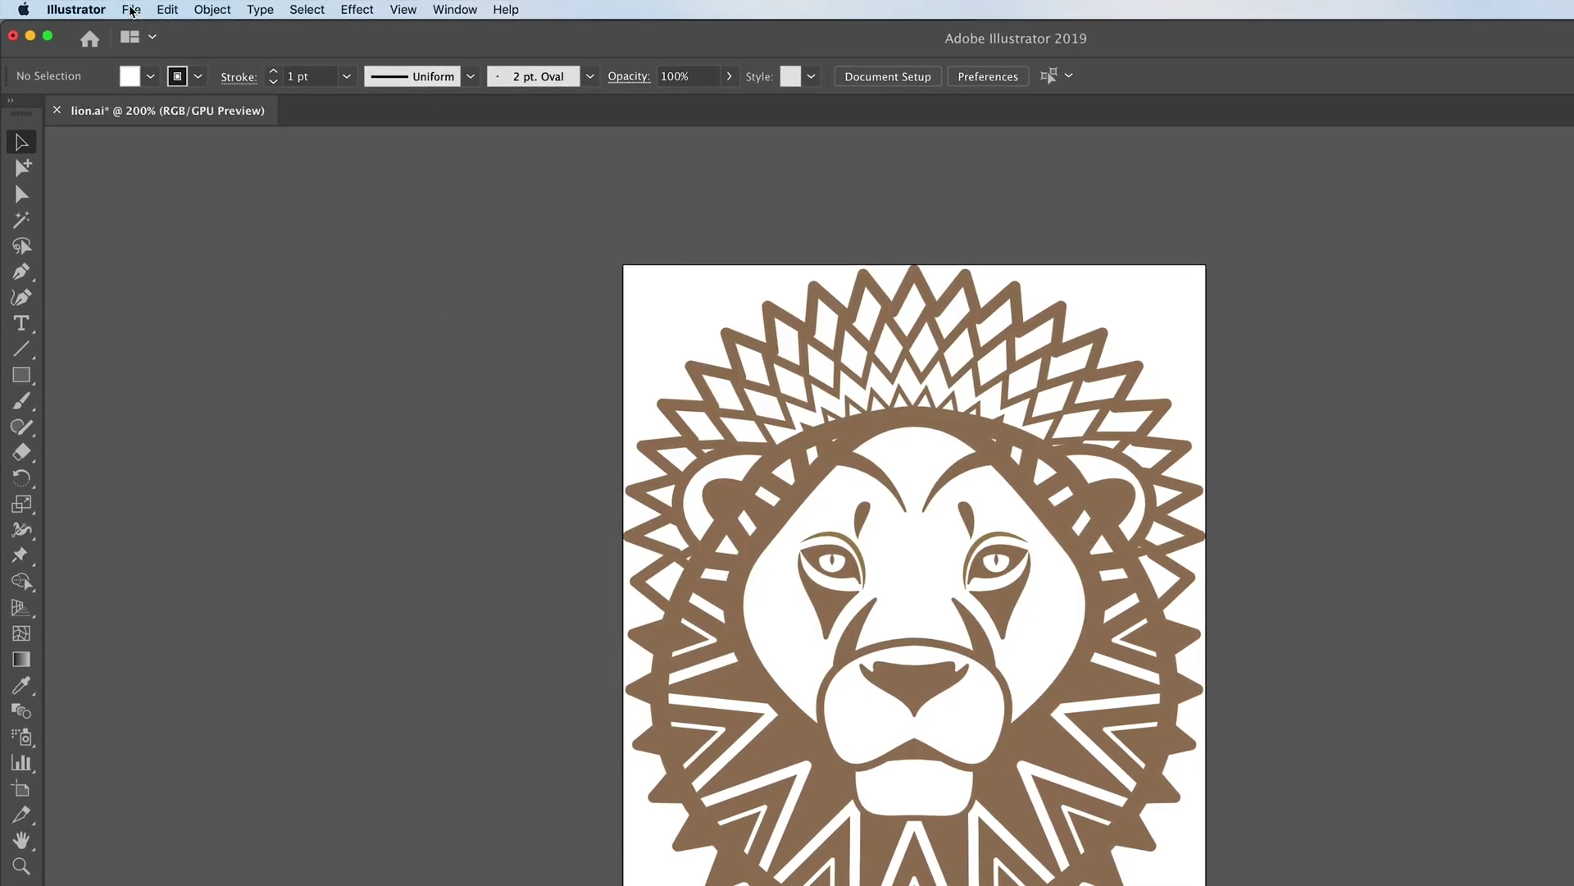
pyautogui.click(131, 9)
pyautogui.moveTo(158, 295)
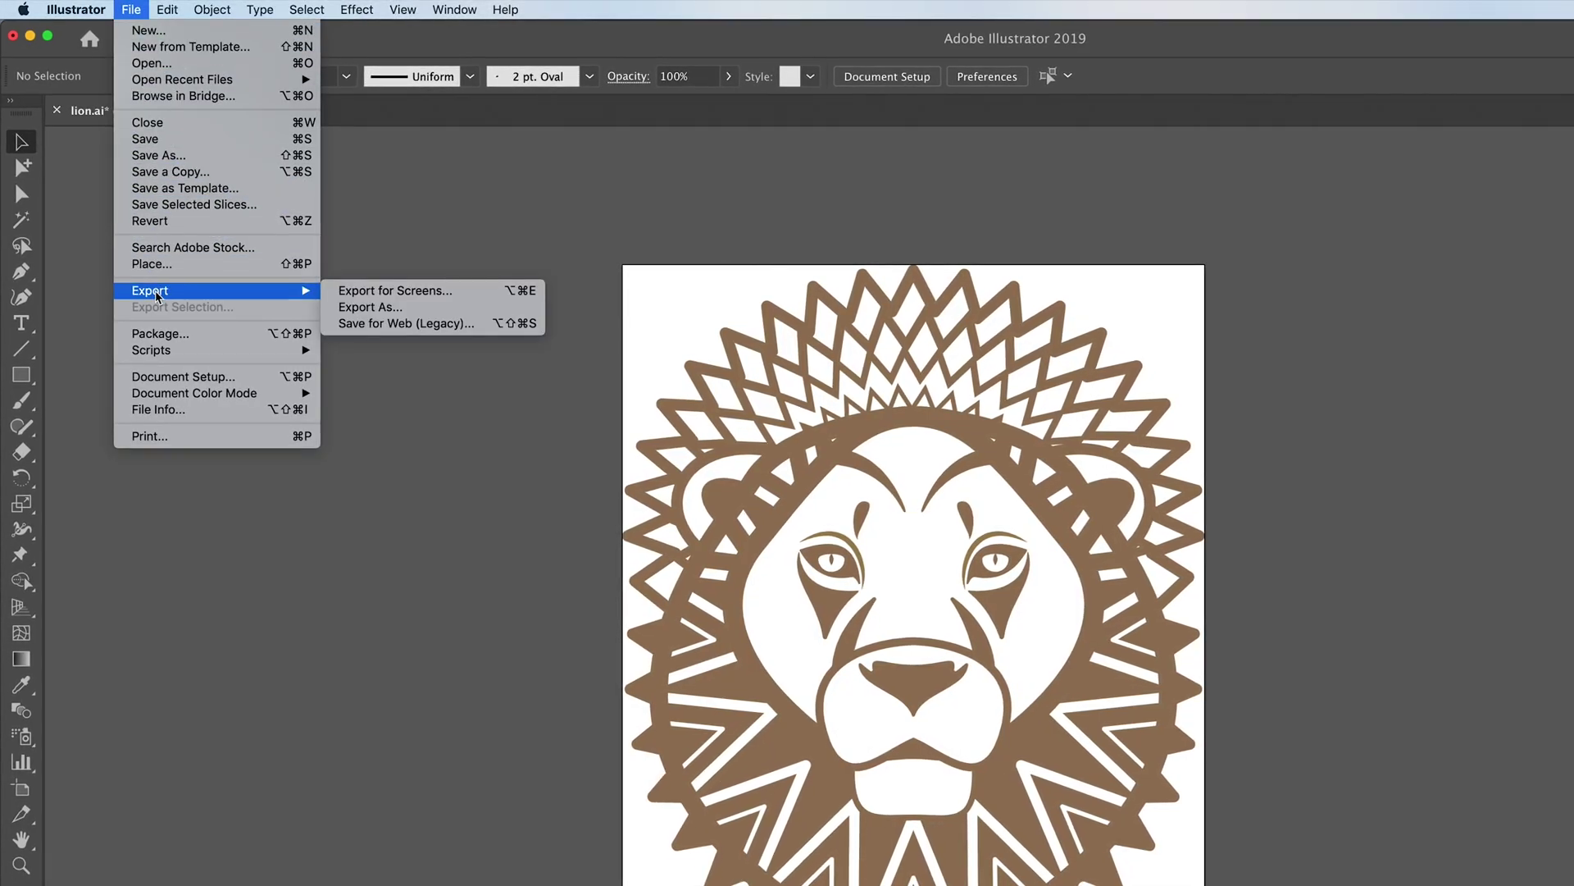
pyautogui.click(389, 309)
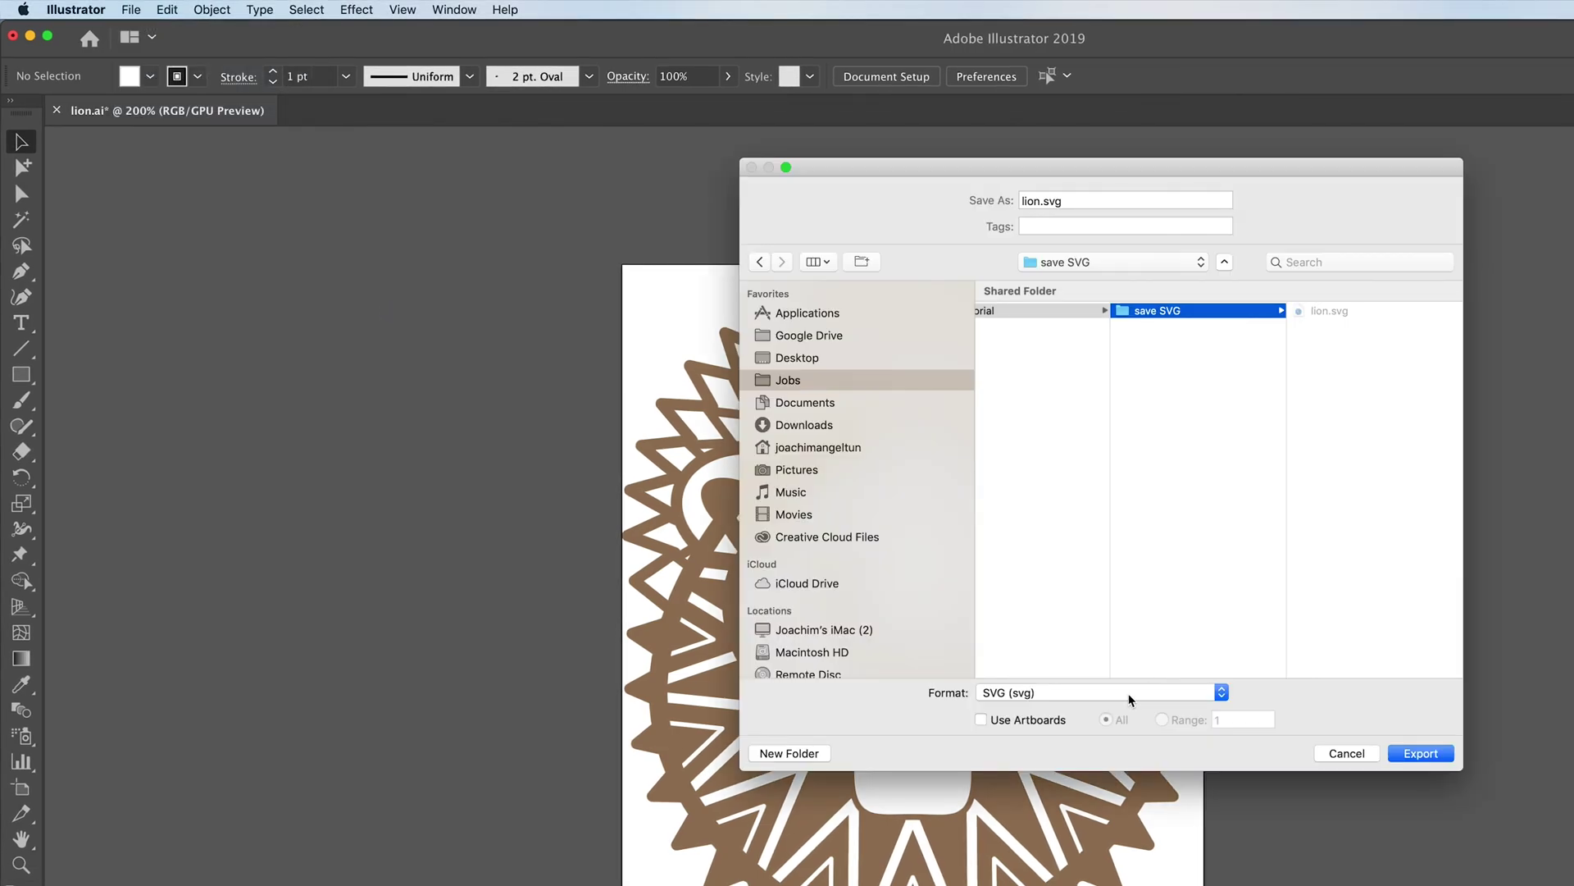
# Step: Export as SVG using artboards under the name 'lion - export as.svg'
pyautogui.click(1129, 693)
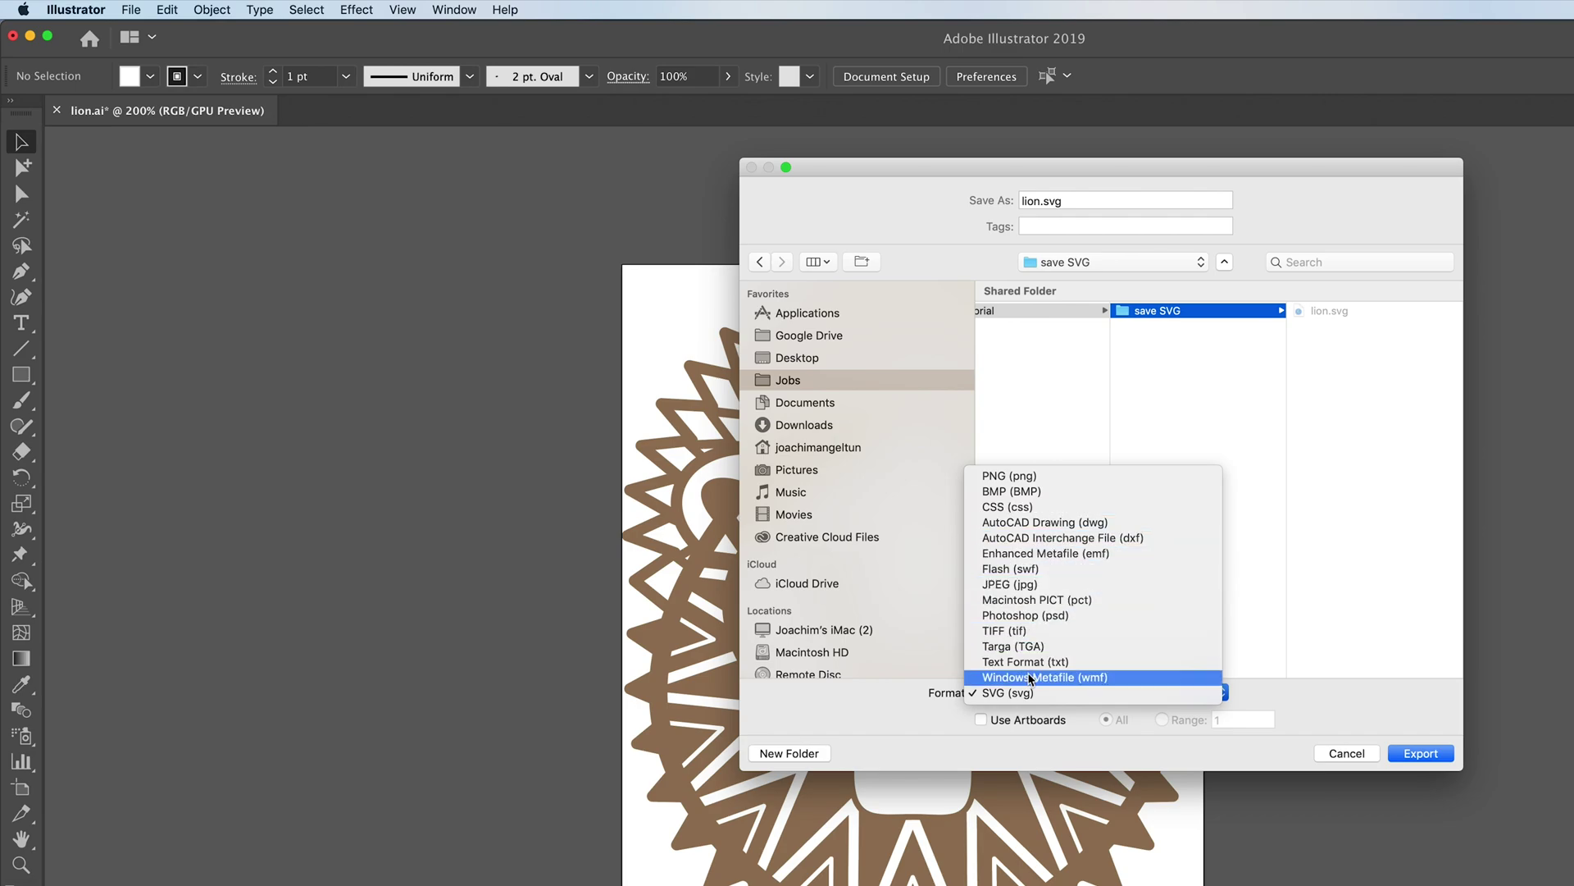
pyautogui.click(1025, 695)
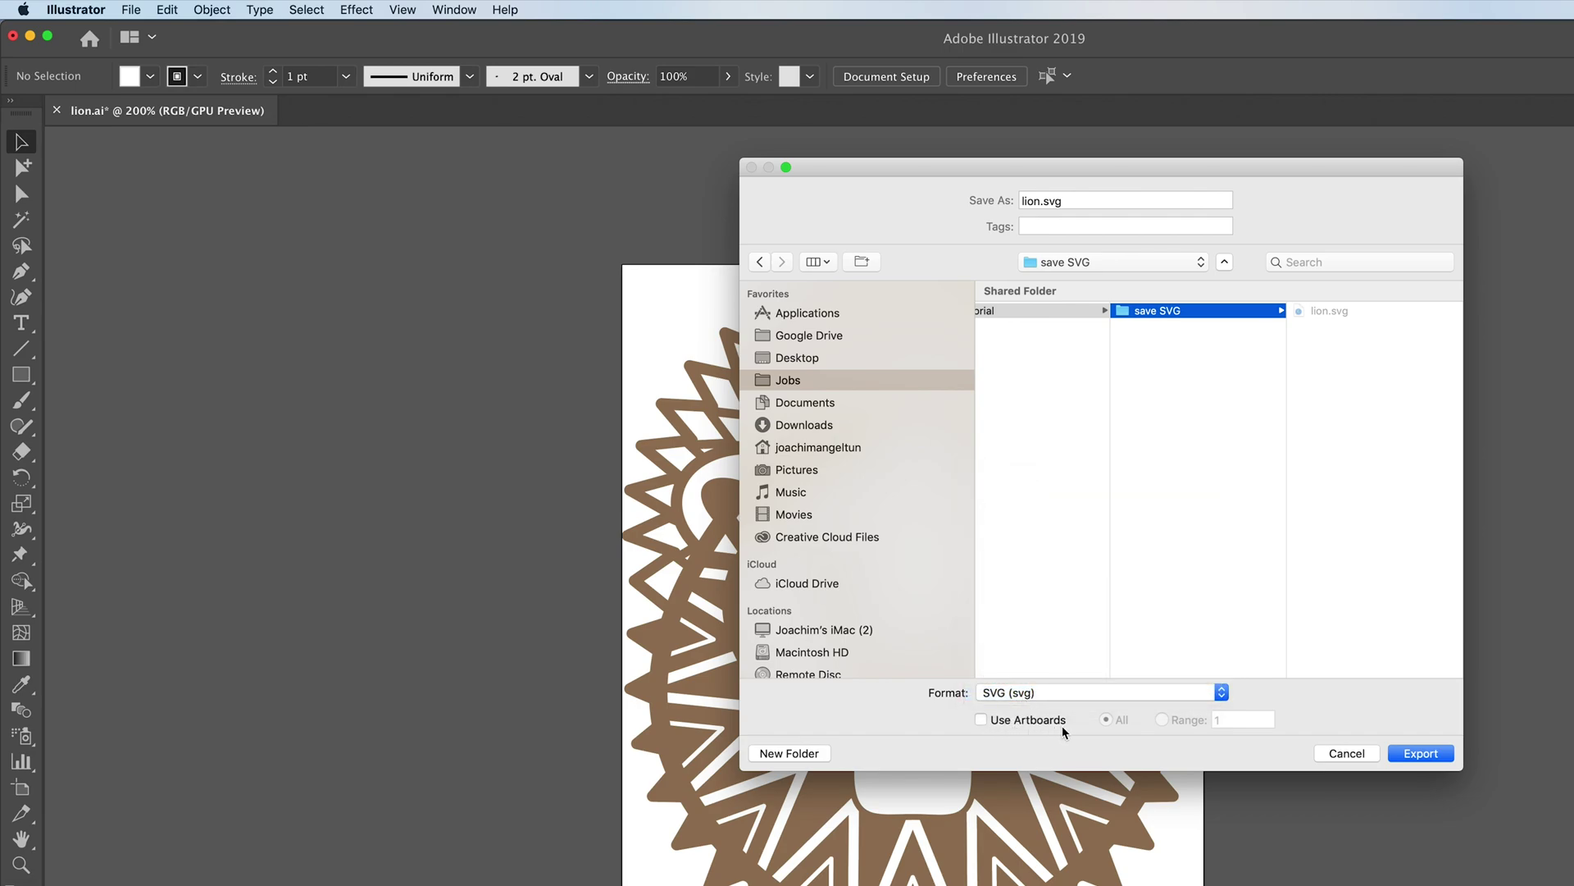
pyautogui.click(982, 720)
pyautogui.click(1041, 201)
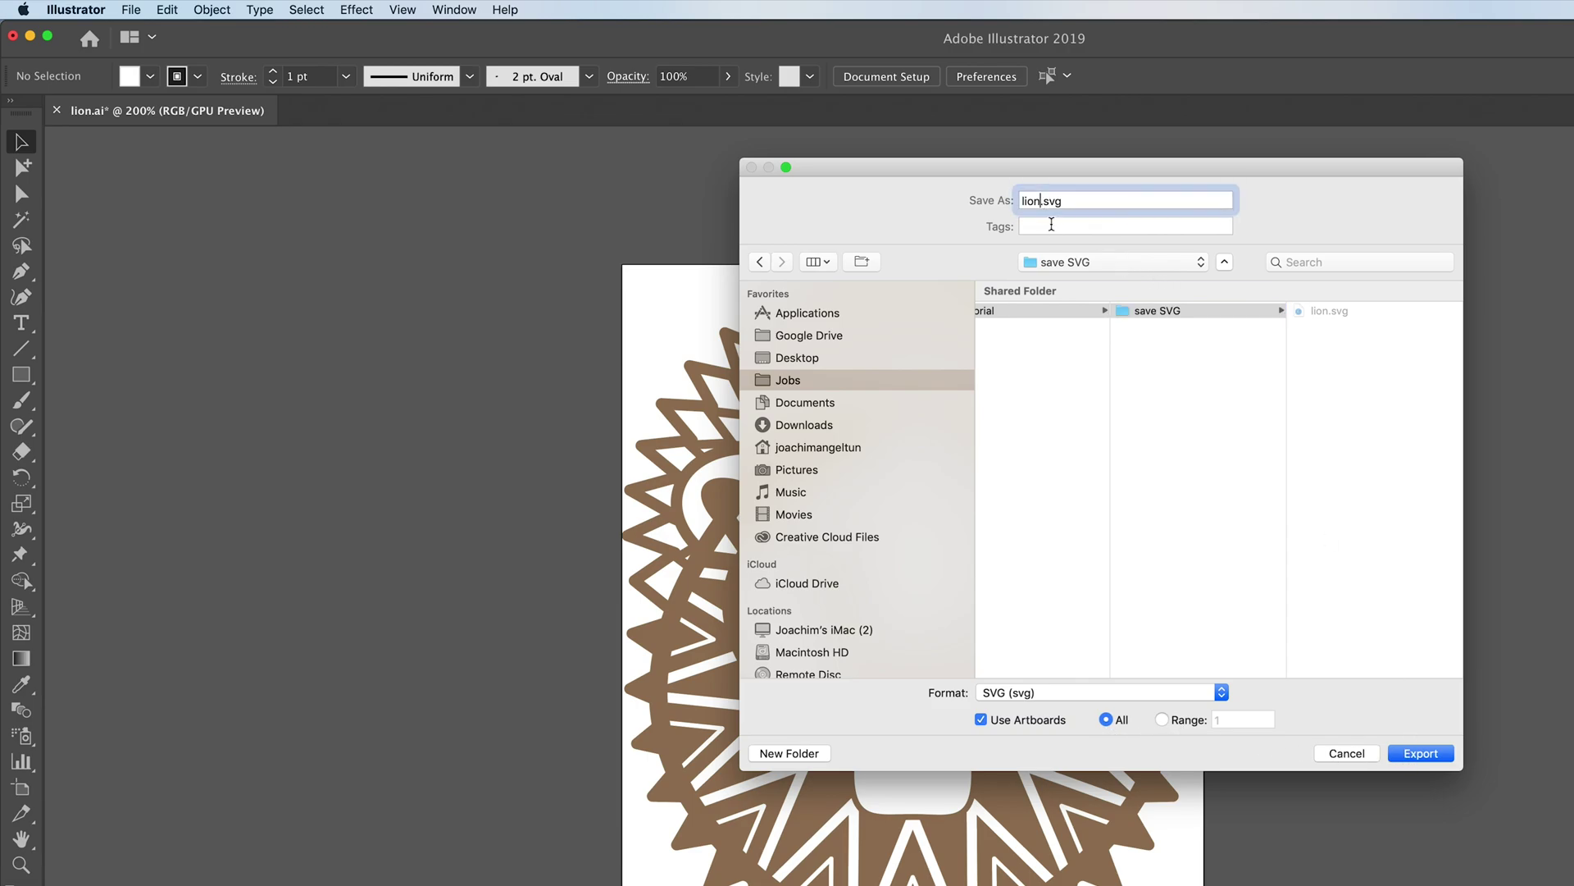
pyautogui.write('- ex')
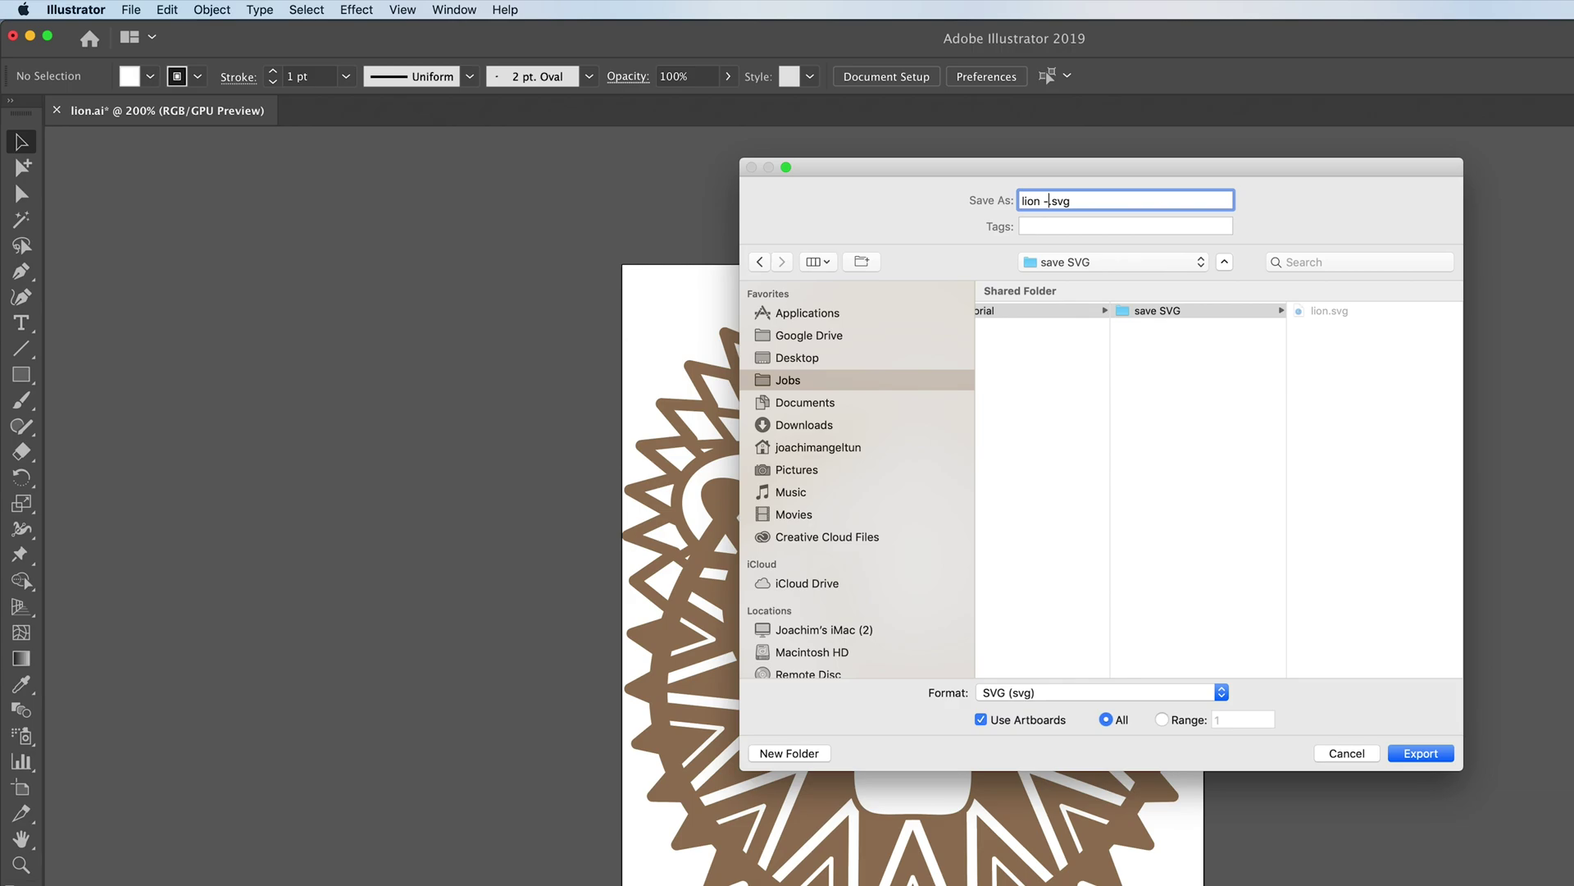
pyautogui.write('port as')
pyautogui.click(1421, 753)
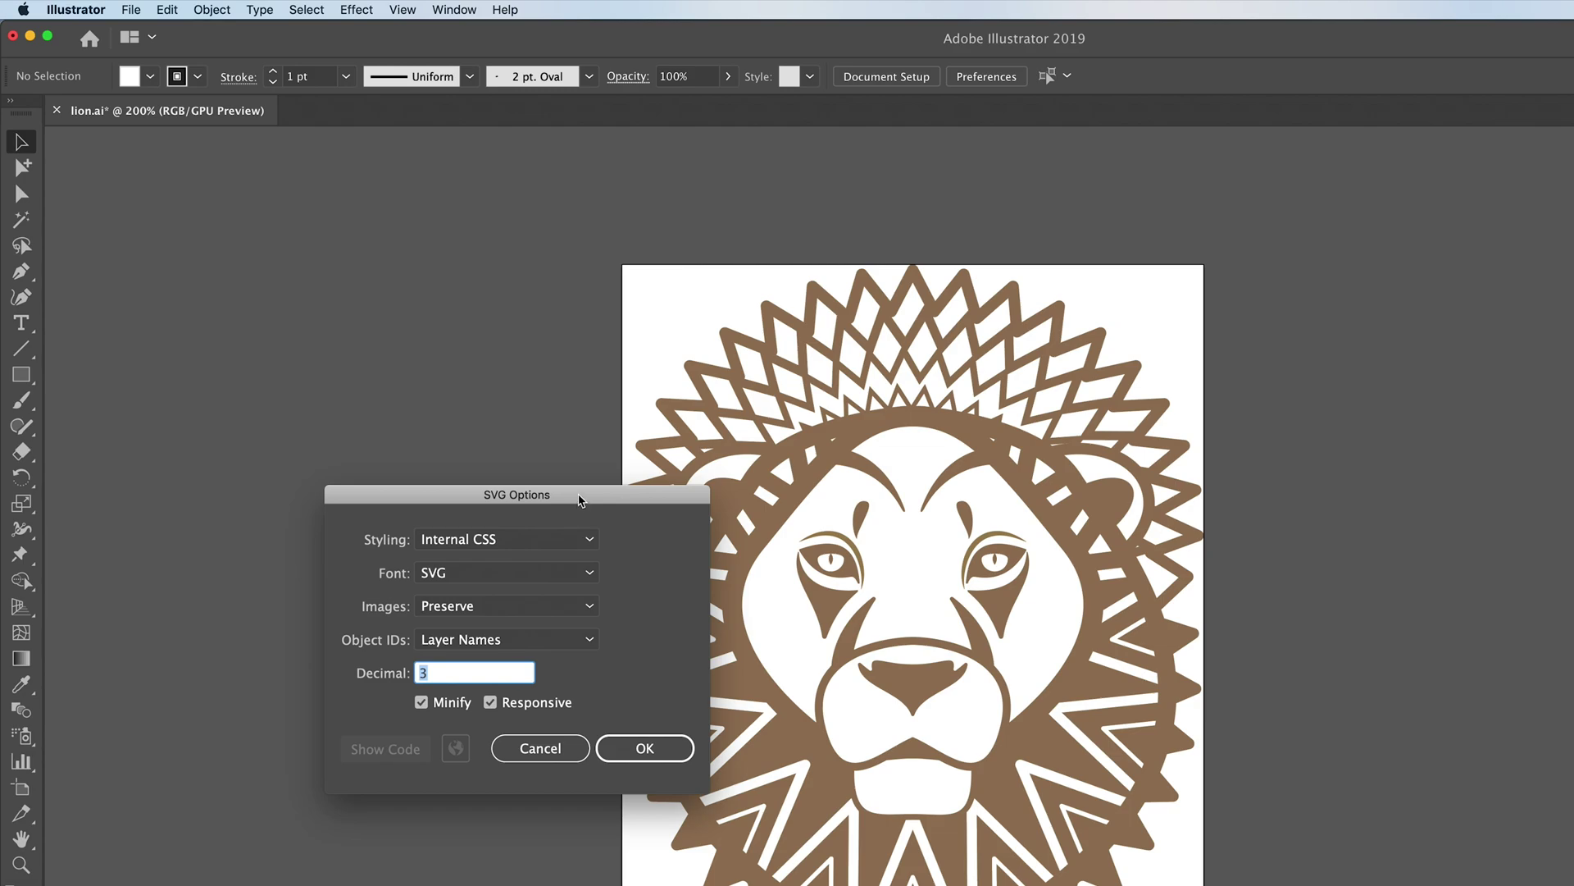
# Step: Accept the default SVG options (Internal CSS, Layer Names, 3 decimals, minified, responsive) to write the file
pyautogui.moveTo(578, 498); pyautogui.dragTo(452, 435)
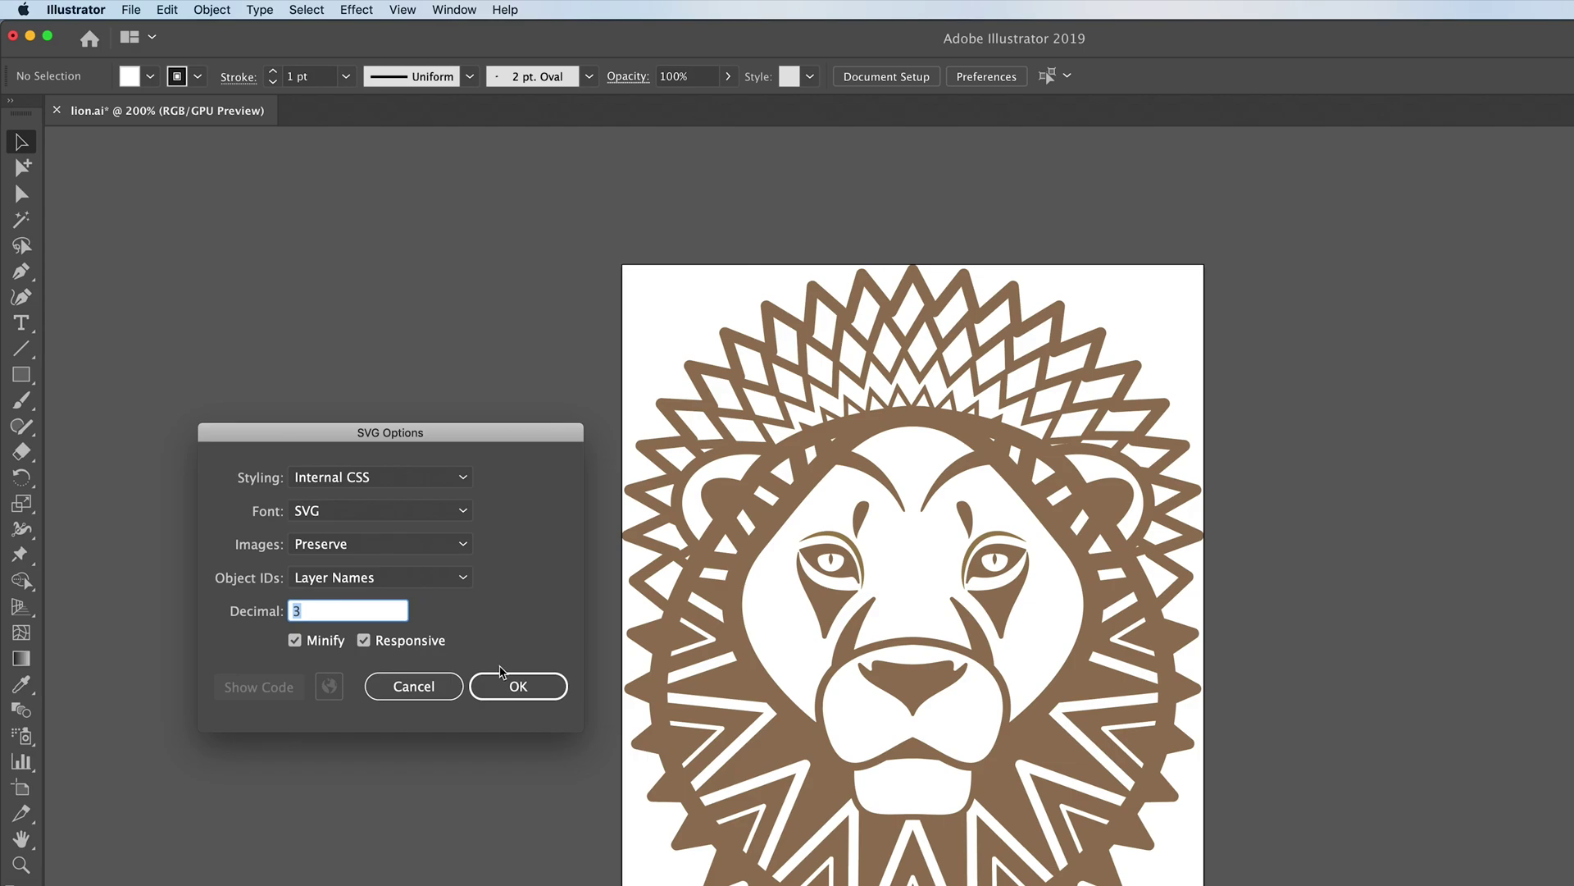
pyautogui.click(518, 687)
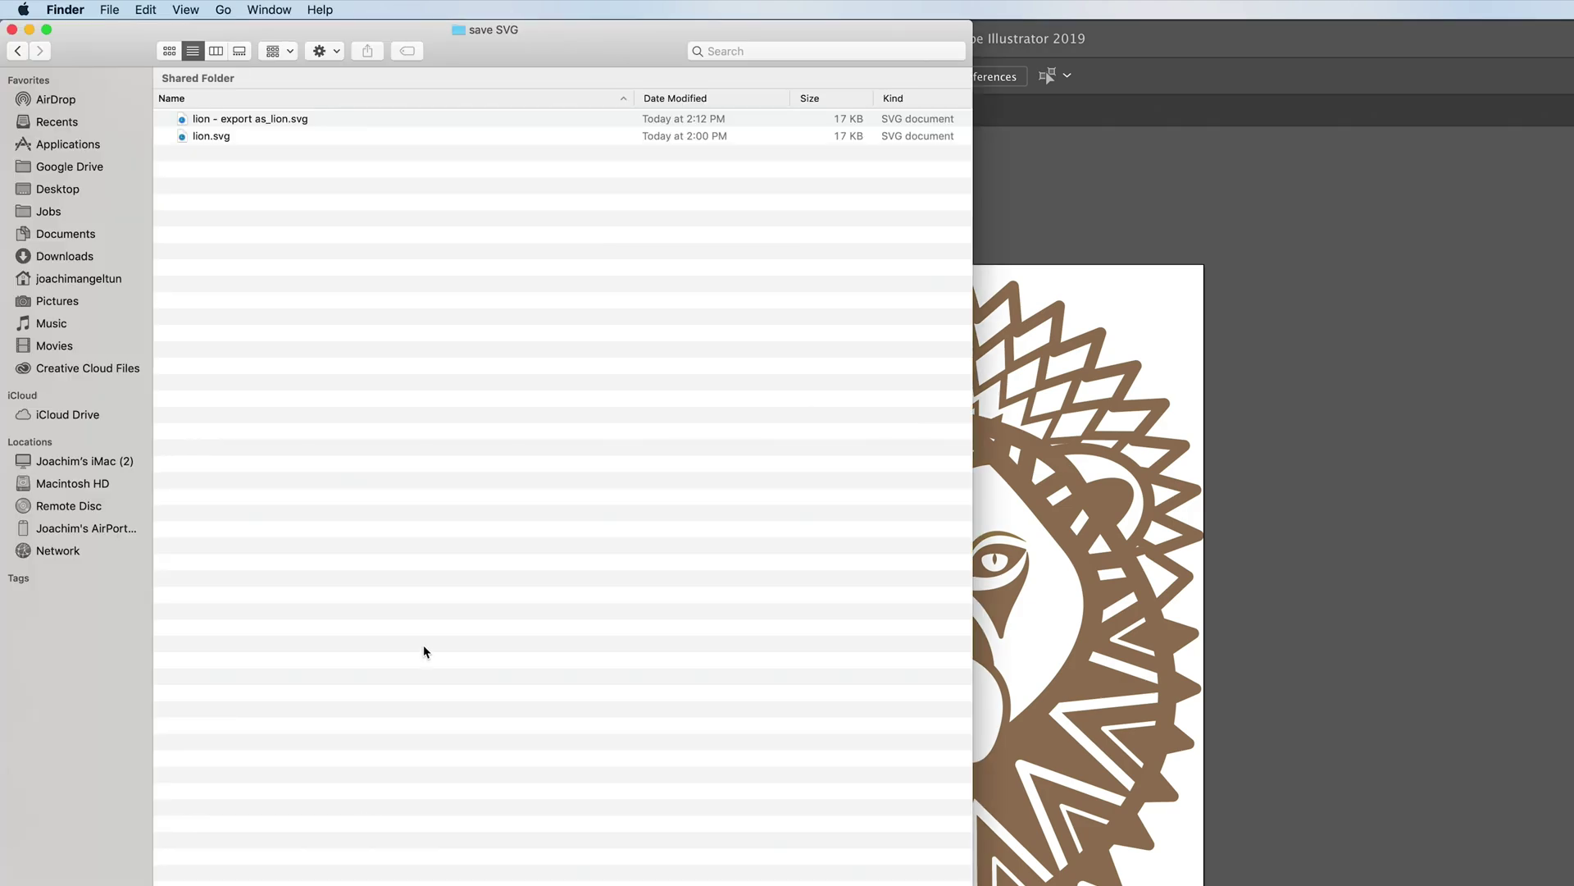
# Step: Quick Look 'lion - export as_lion.svg' in Finder, then switch back to Illustrator
pyautogui.click(232, 124)
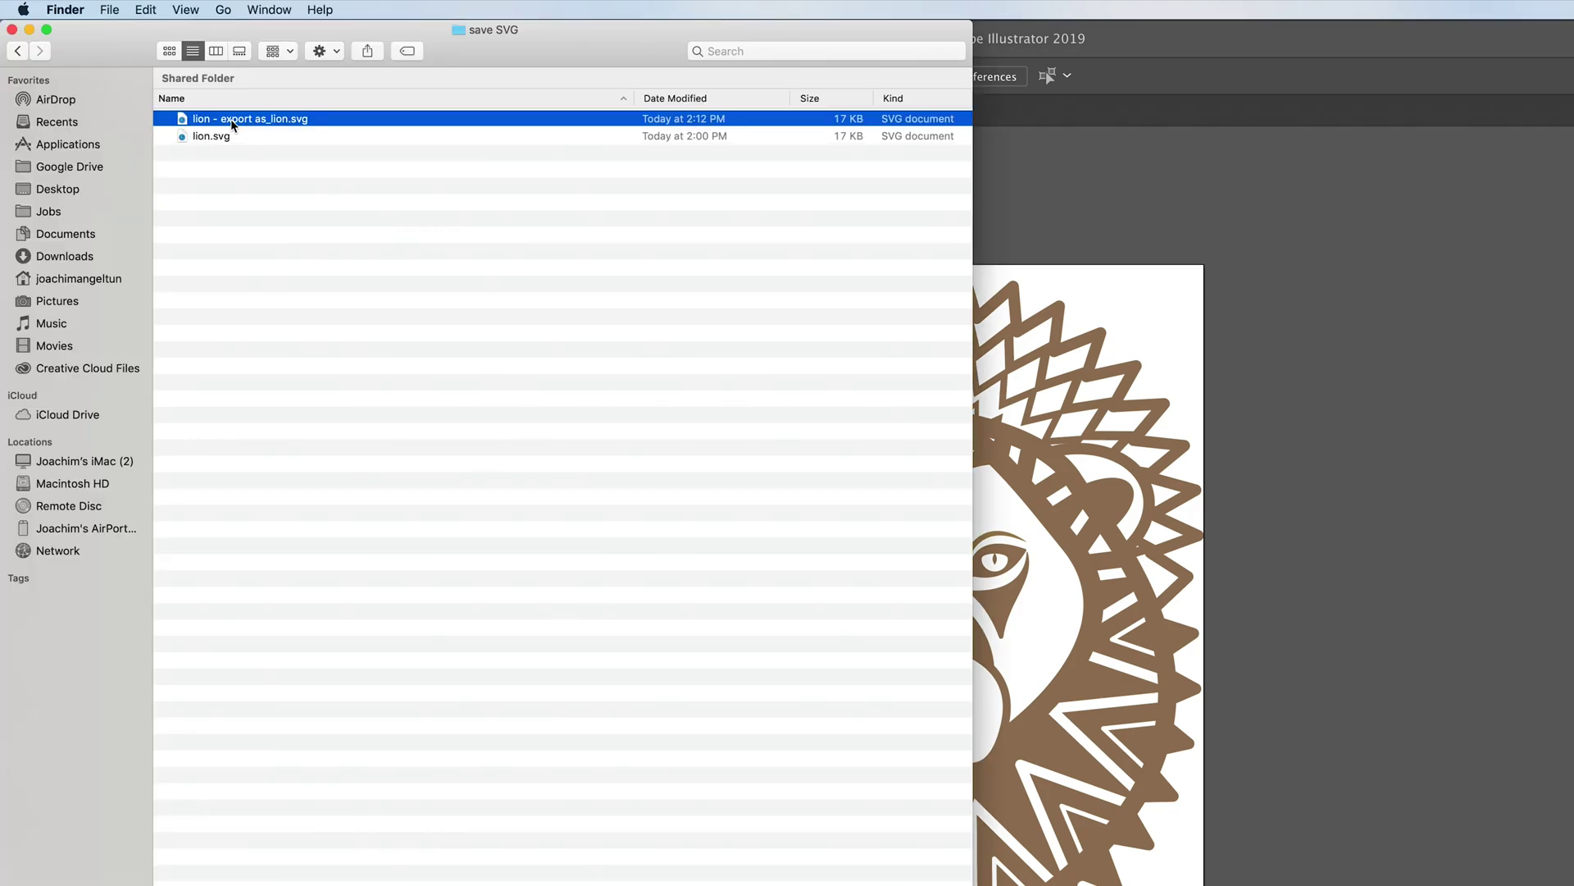
pyautogui.press('space')
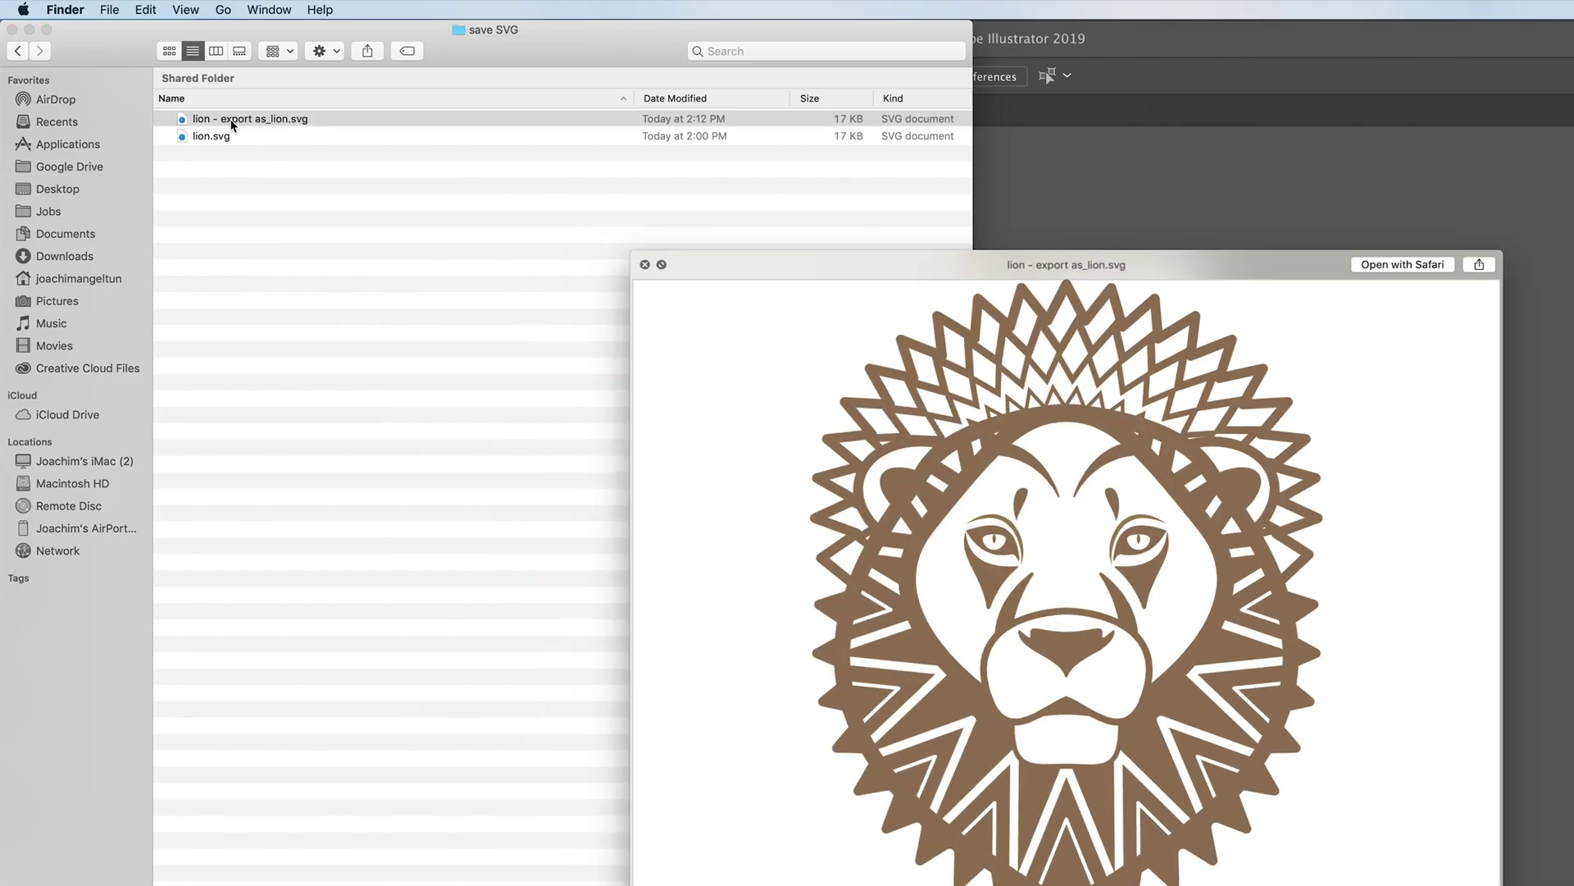
pyautogui.press('cmd+Tab')
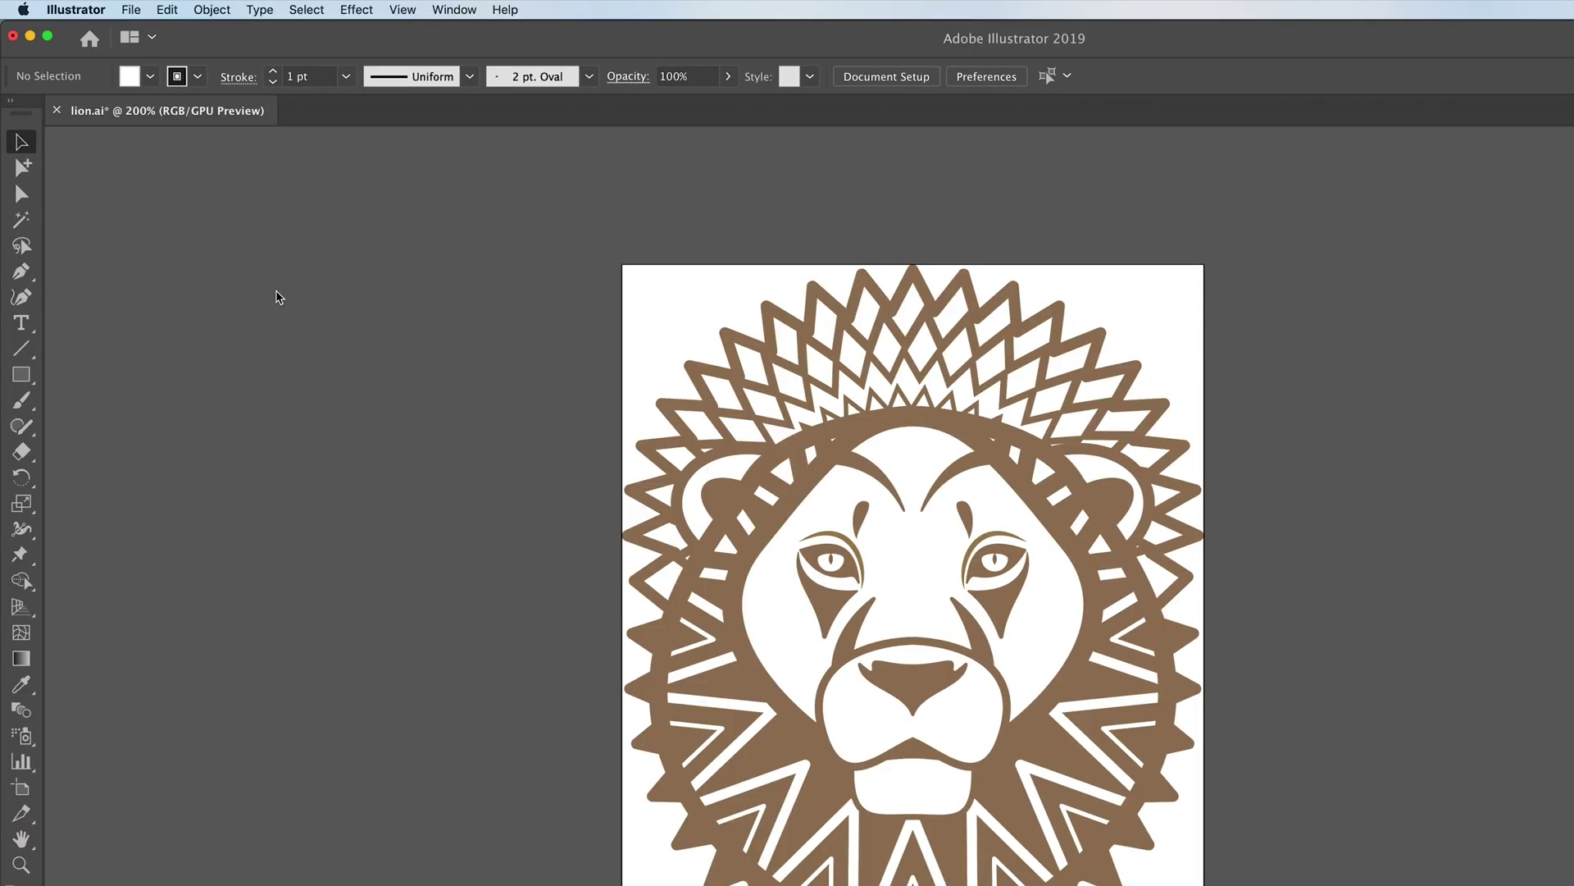
# Step: Save As 'lion - saved as' in SVG (svg) format using artboards
pyautogui.click(135, 10)
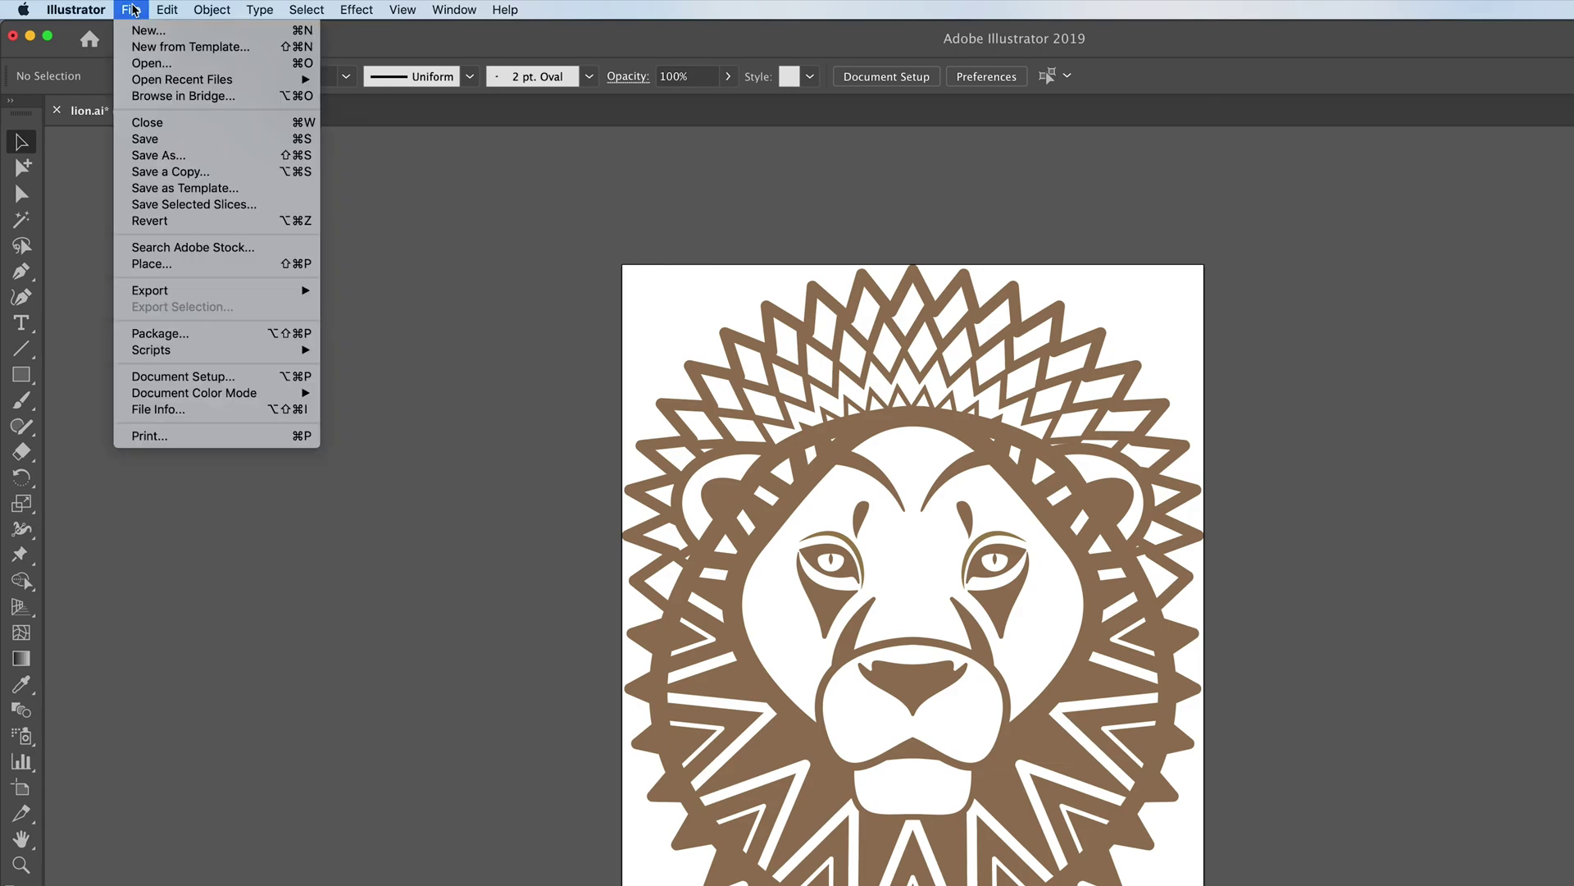
pyautogui.click(169, 156)
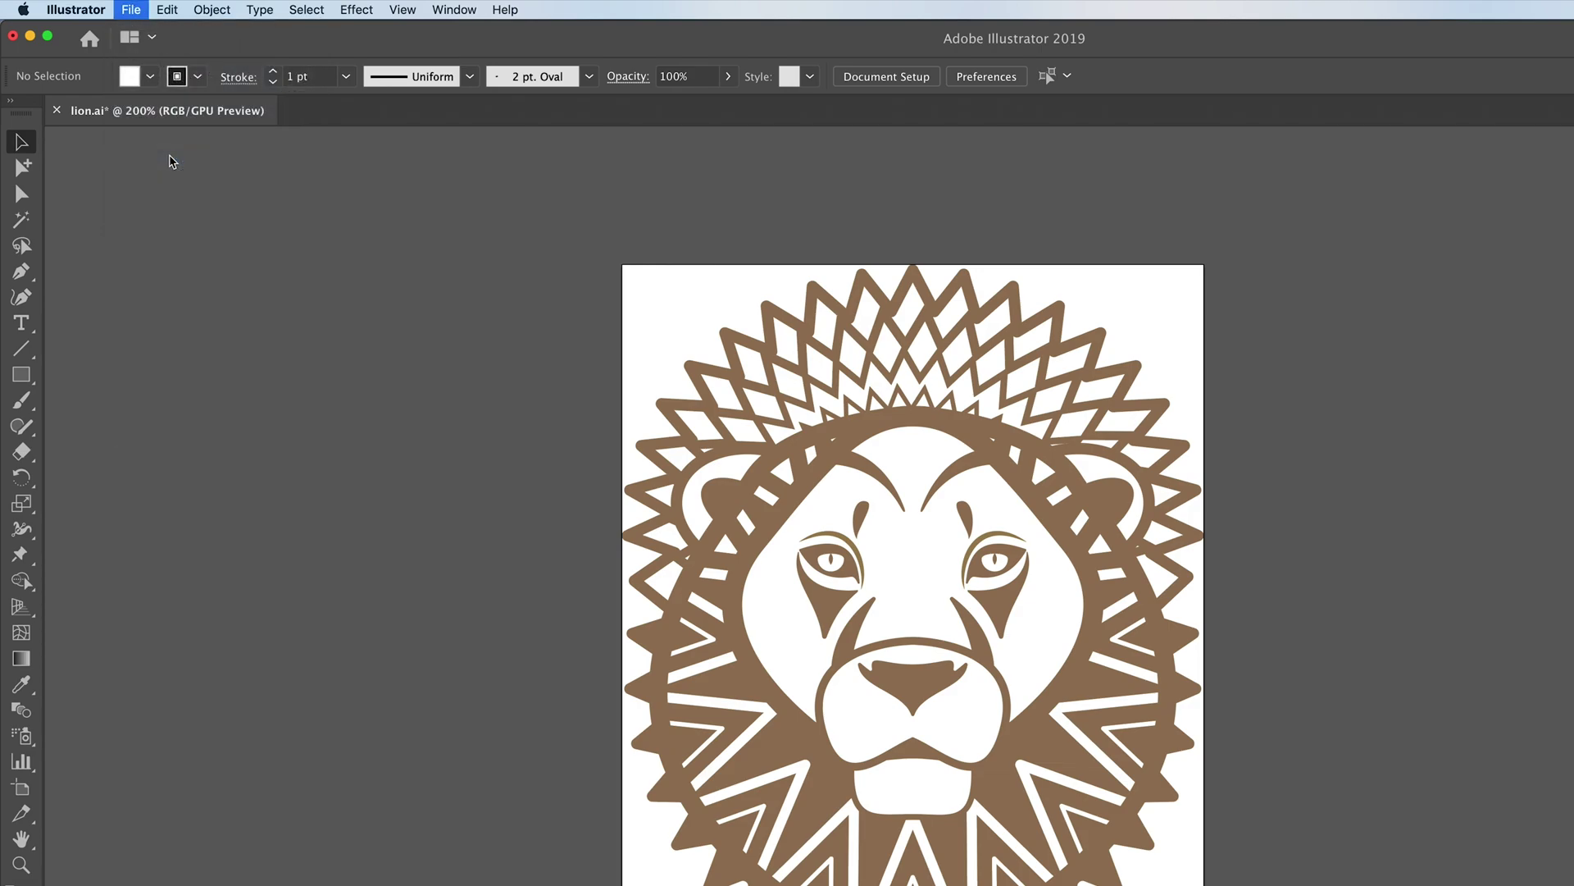
pyautogui.click(1039, 199)
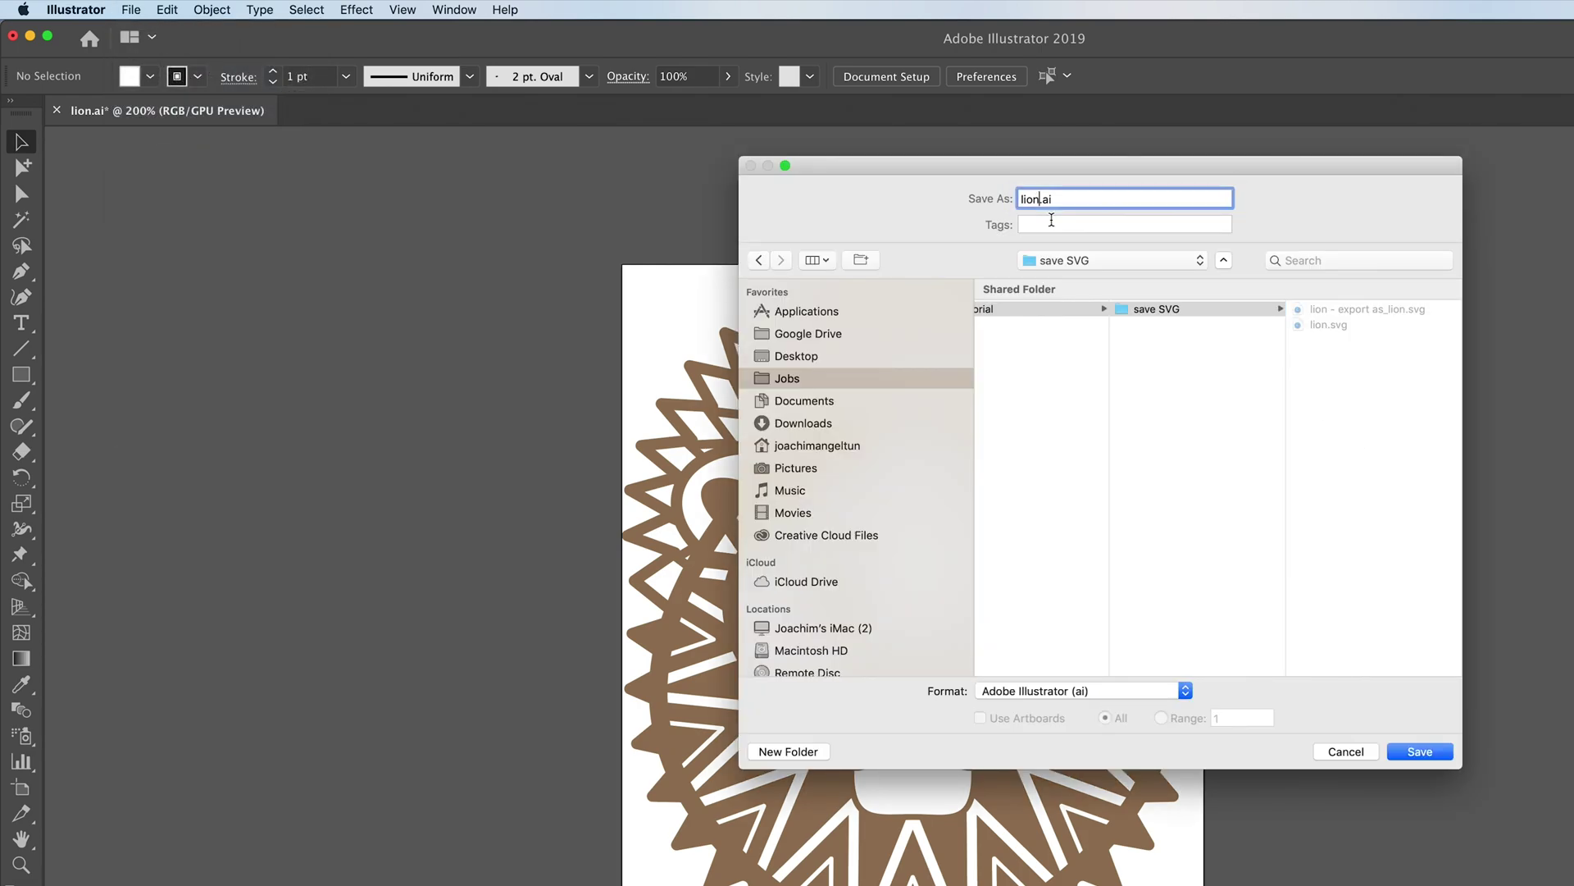
pyautogui.write('- saved as')
pyautogui.click(1127, 692)
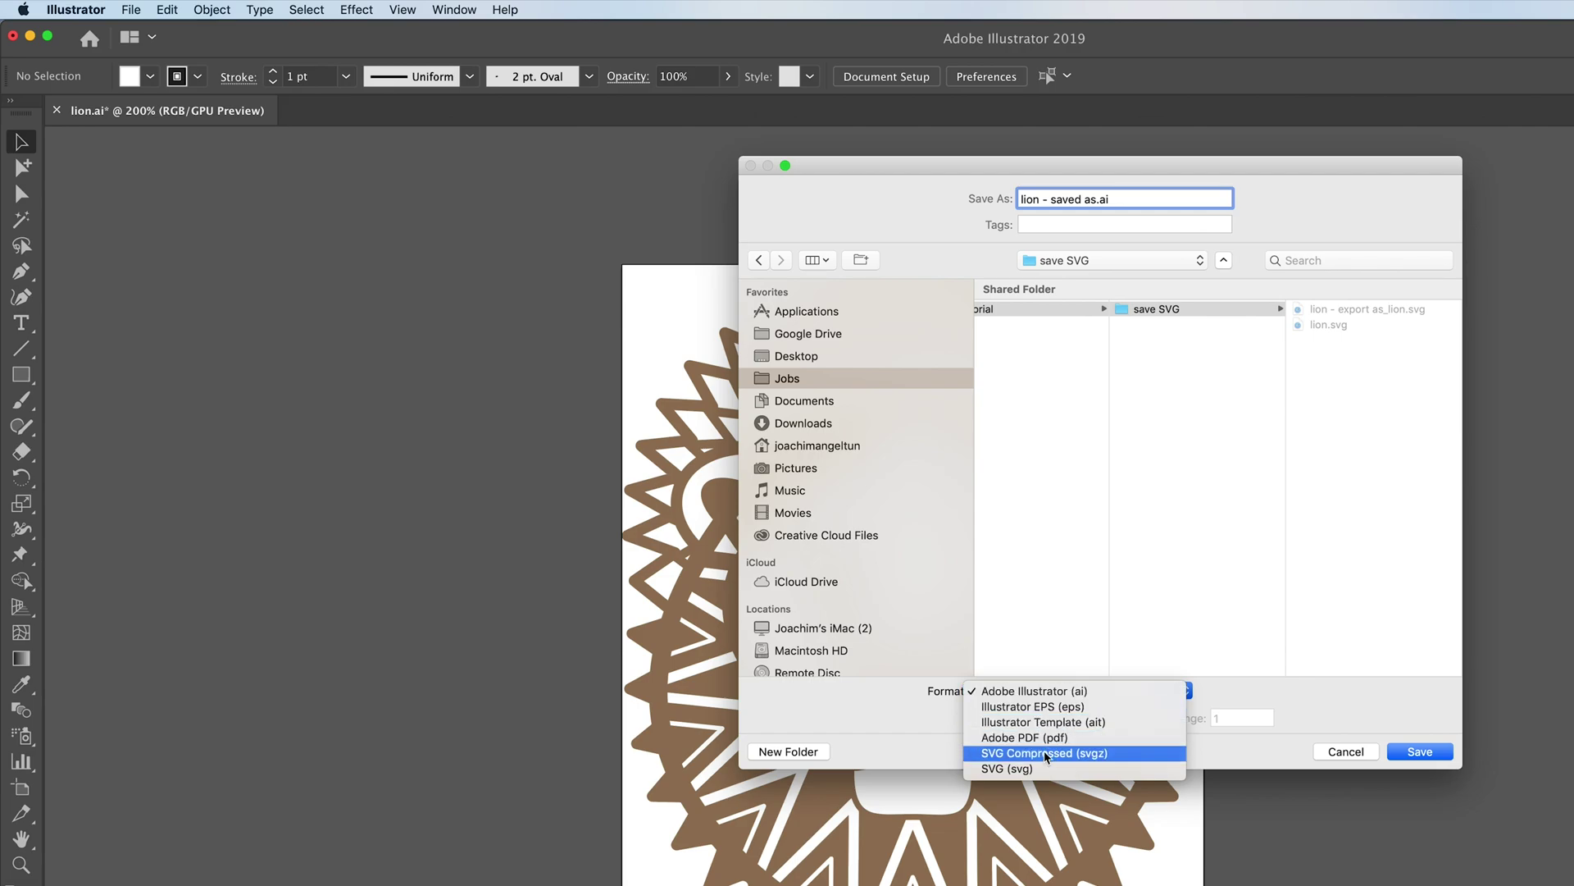
pyautogui.click(1035, 771)
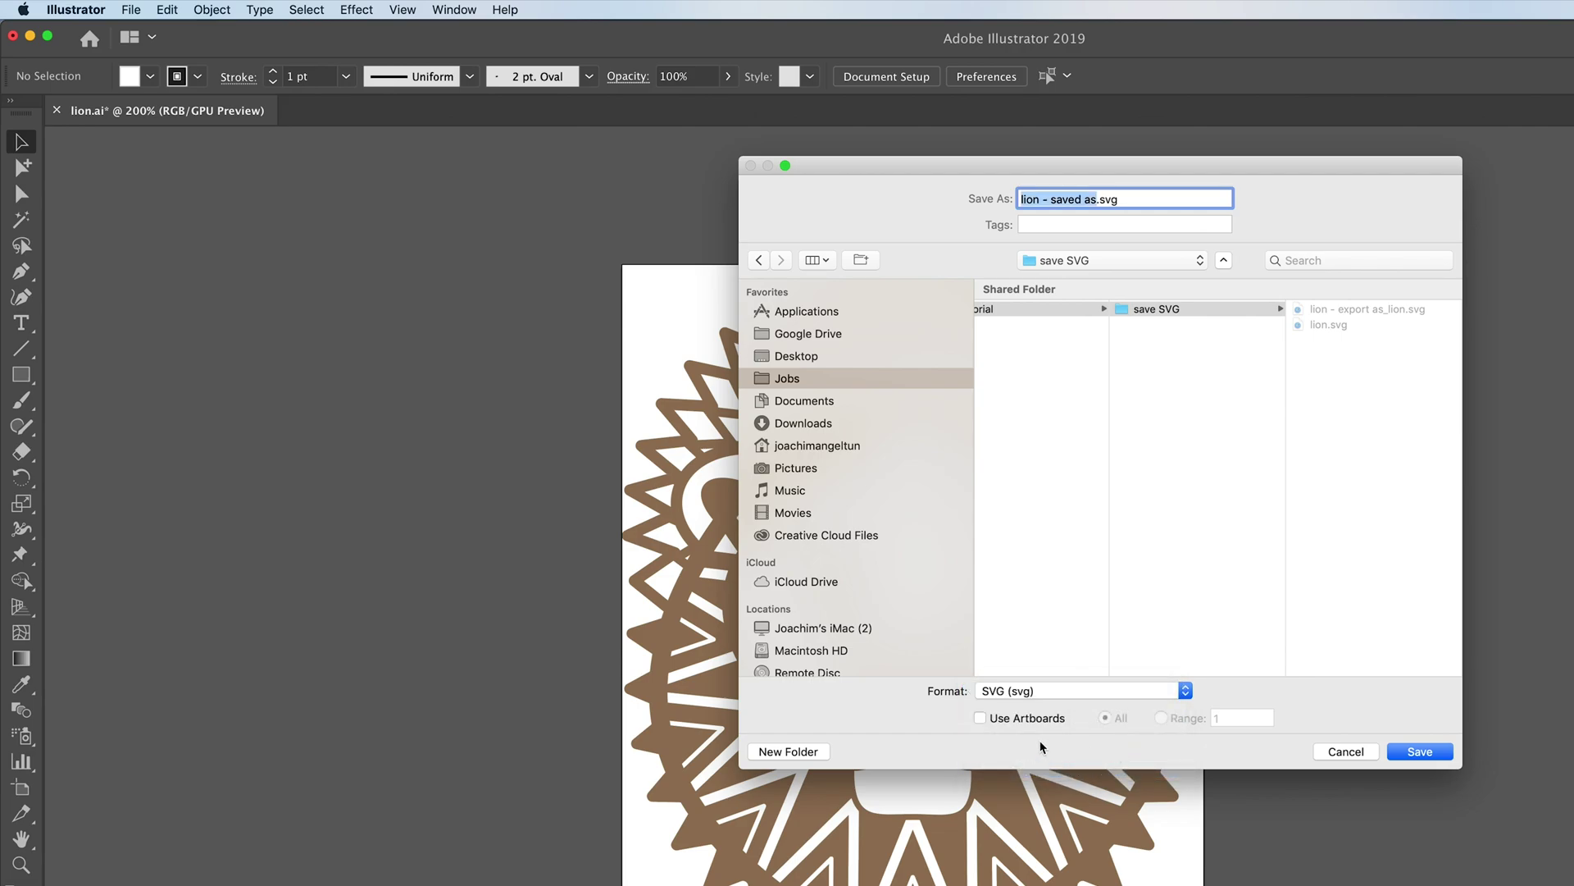
pyautogui.click(980, 718)
pyautogui.click(1421, 754)
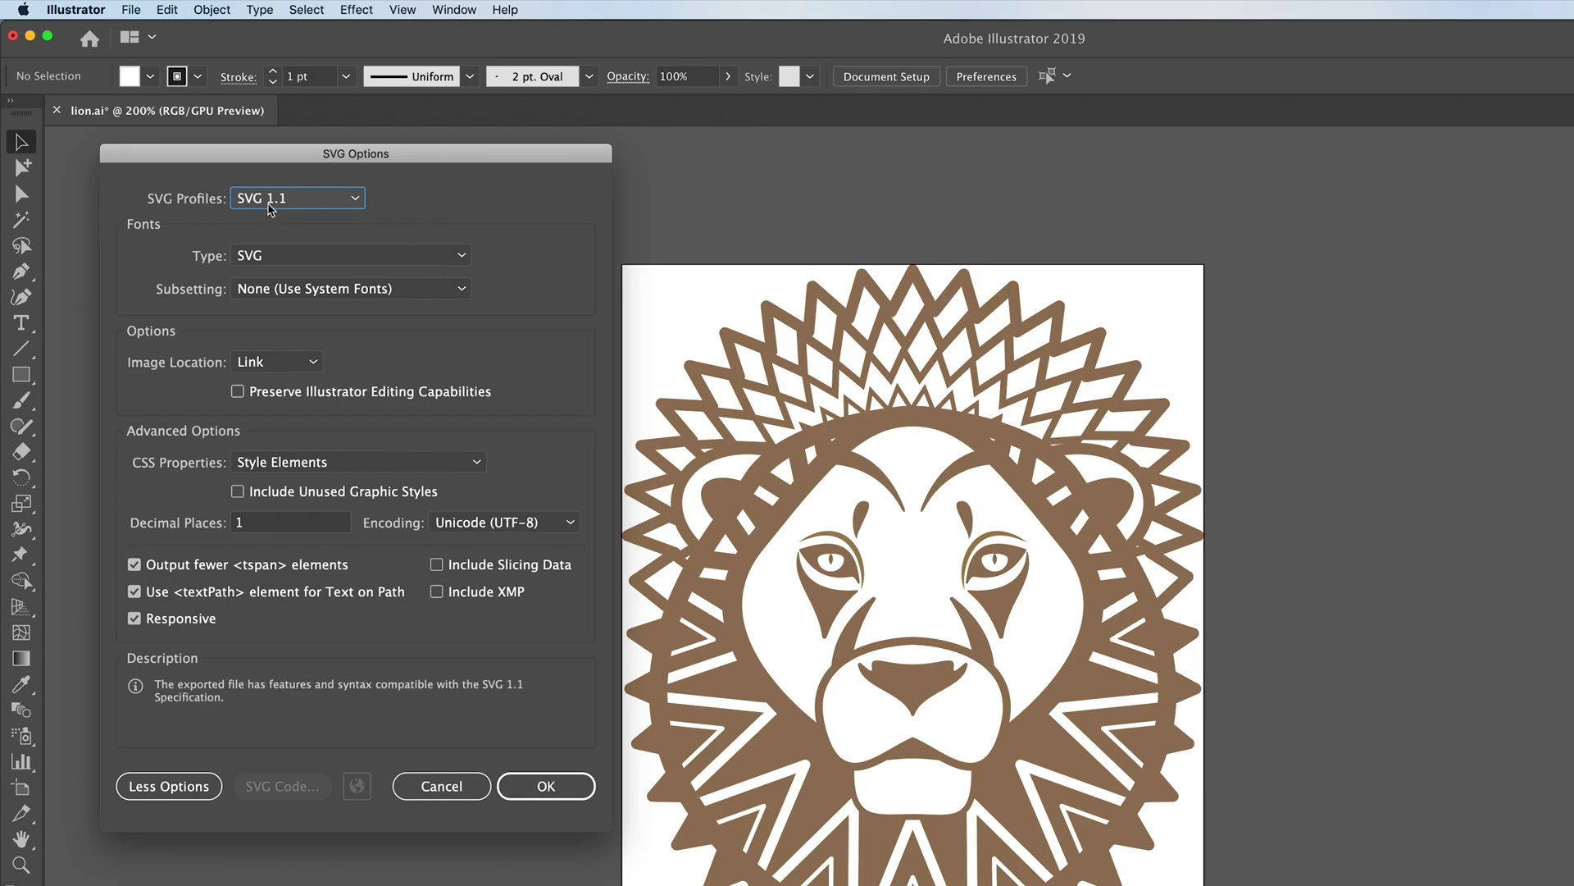
# Step: Keep the SVG 1.1 profile, change Decimal Places from 1 to 3, and save, then view the save SVG folder
pyautogui.click(273, 201)
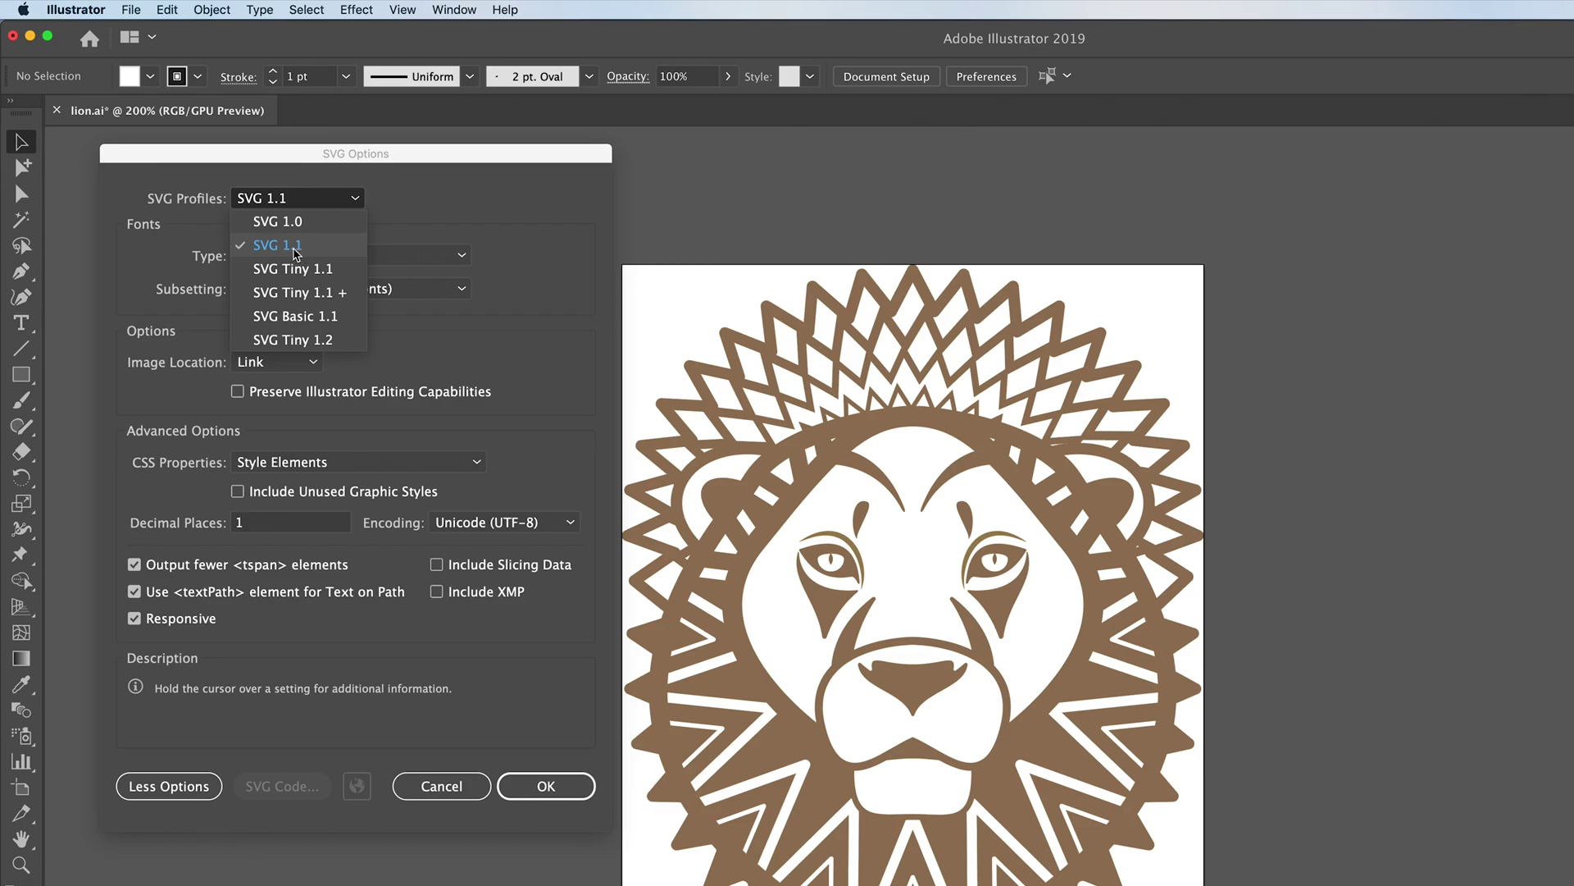
pyautogui.click(344, 246)
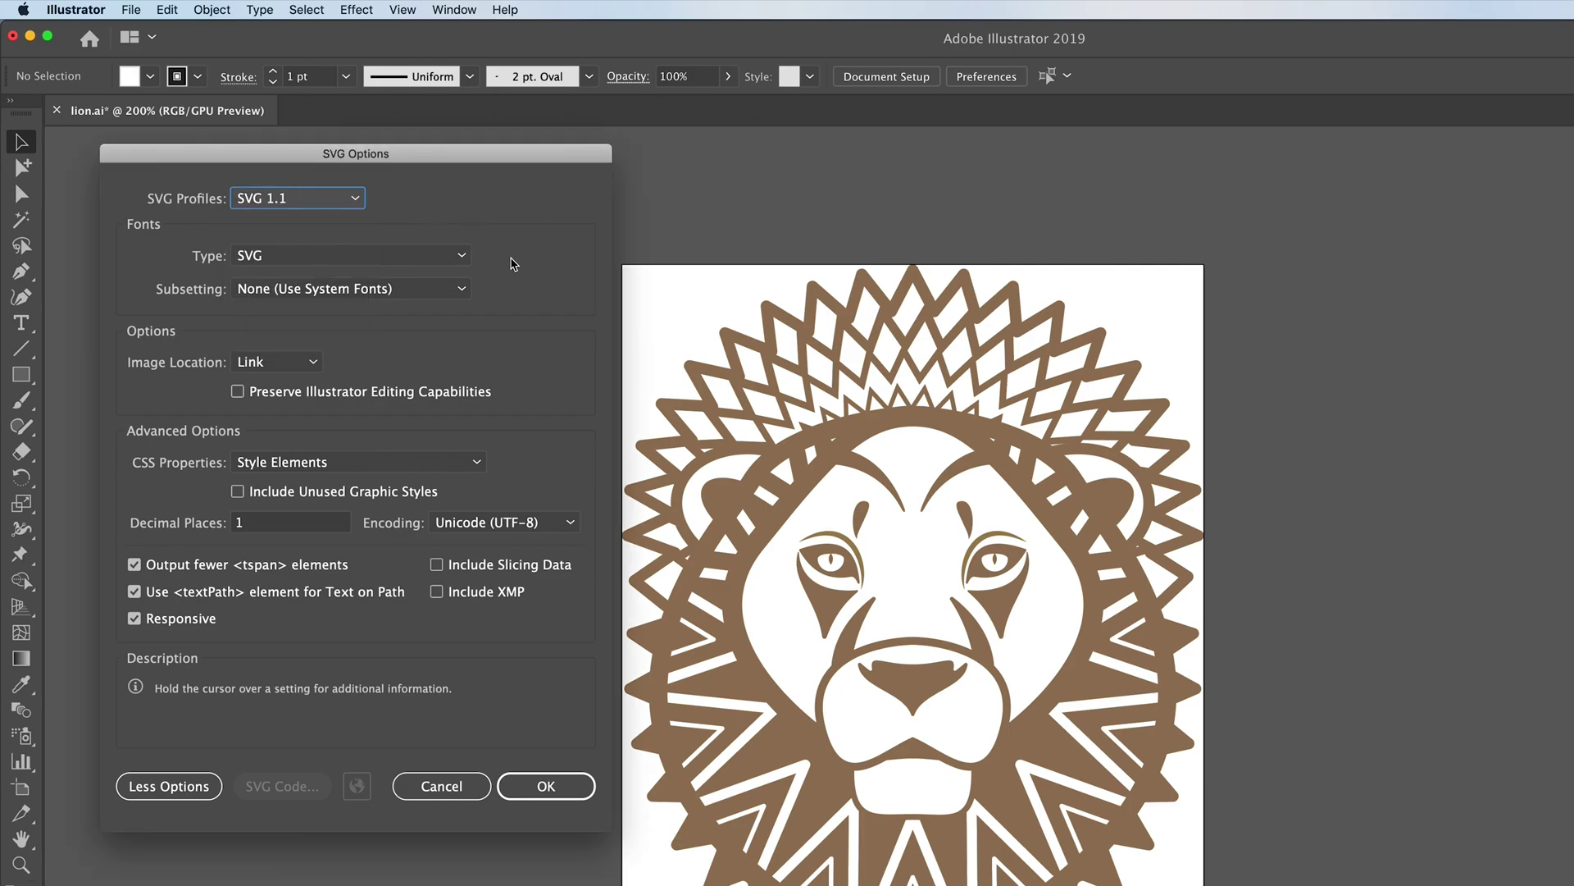
pyautogui.moveTo(327, 503)
pyautogui.moveTo(243, 529)
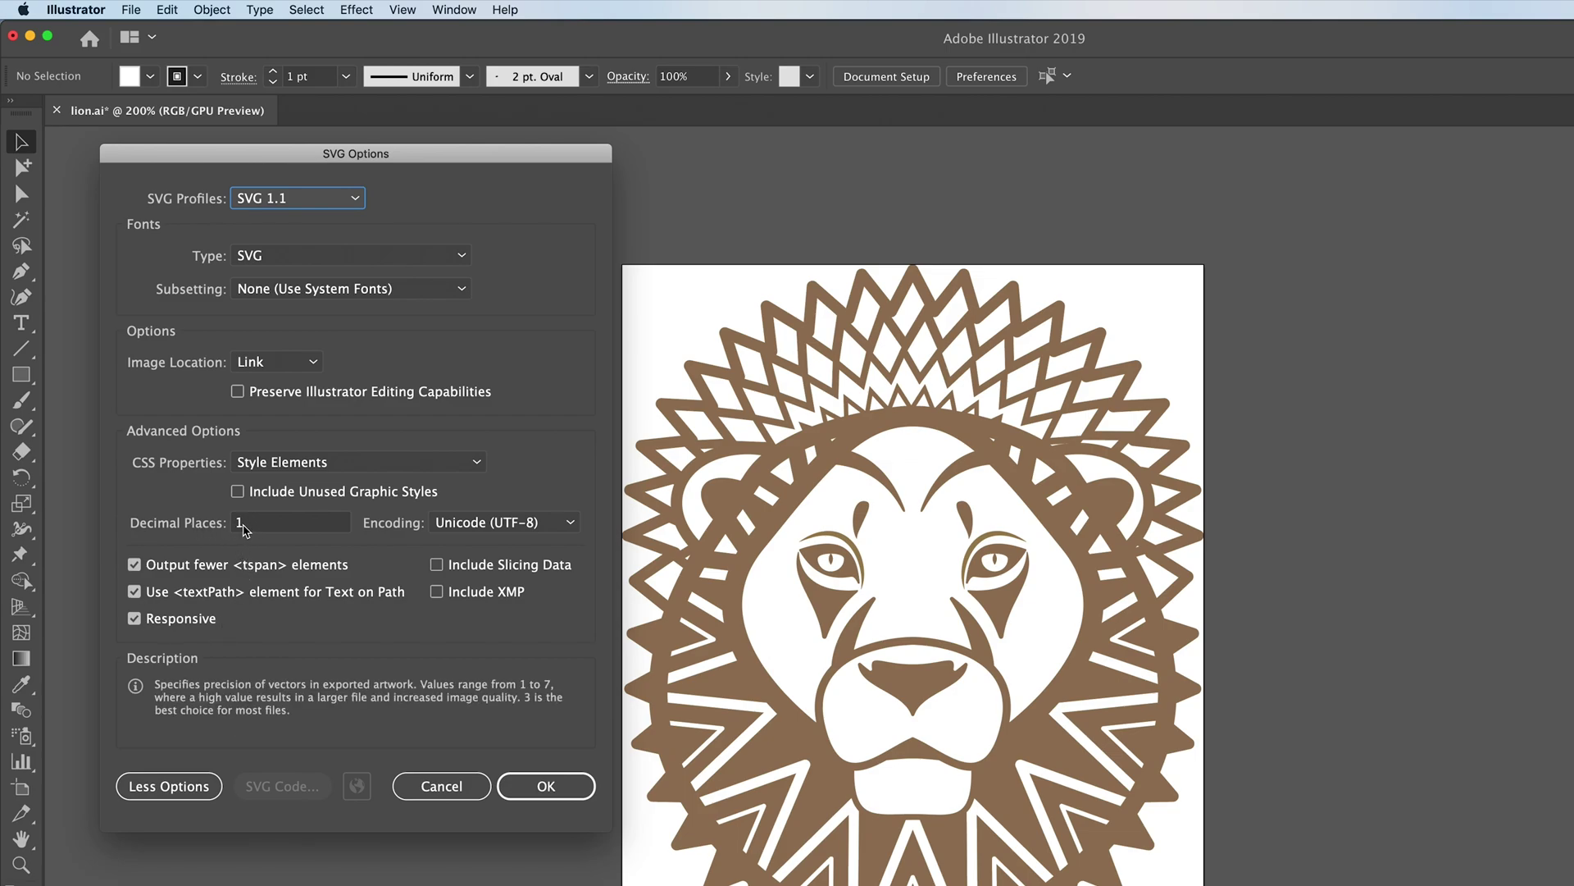
pyautogui.click(254, 527)
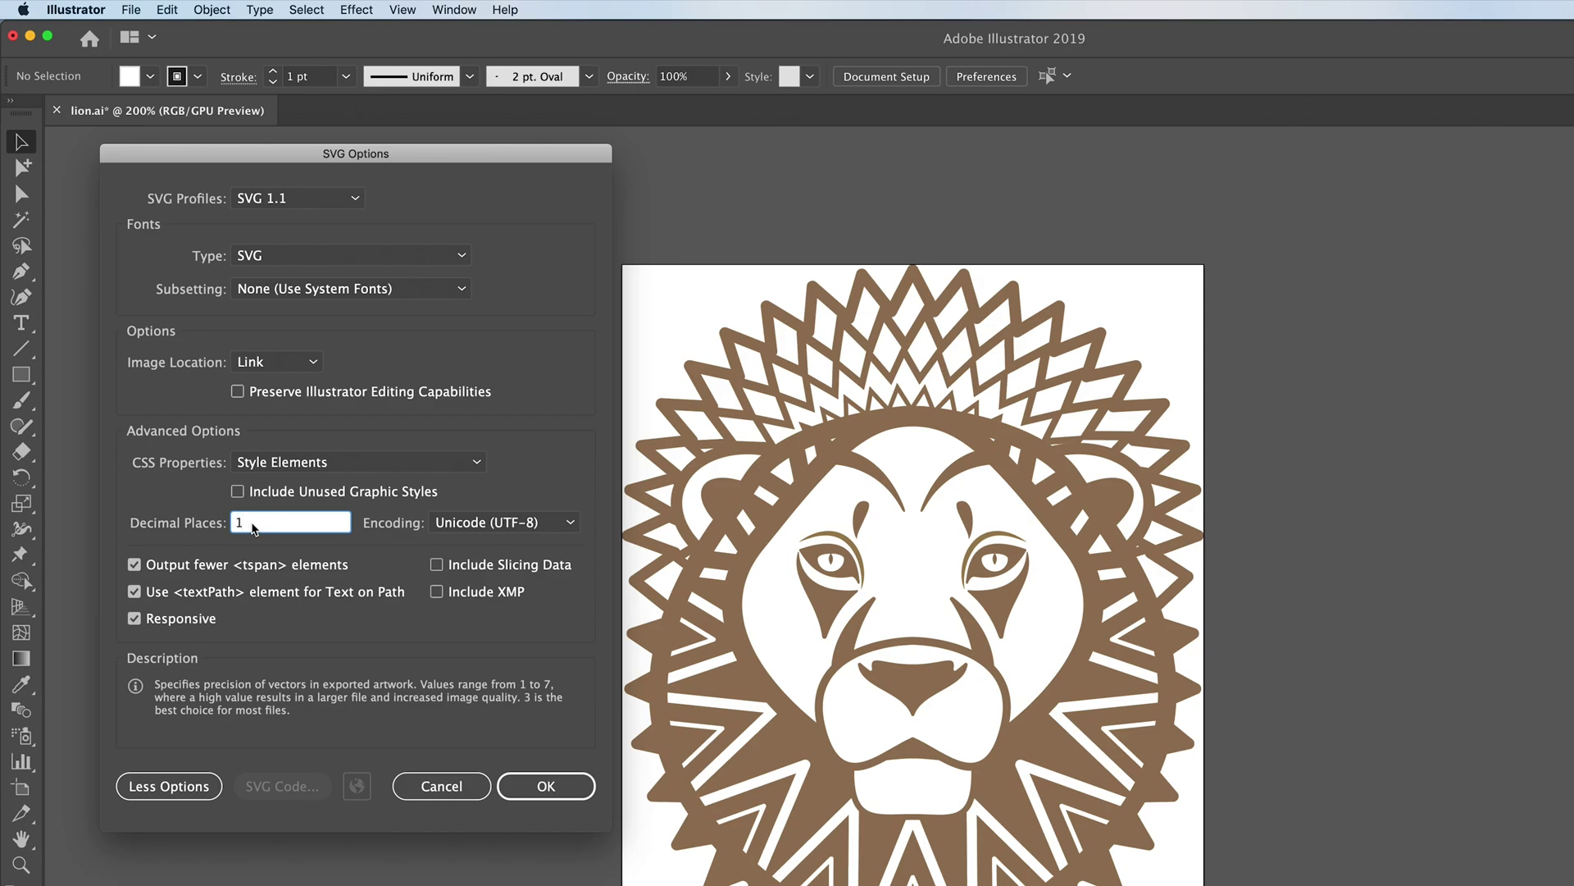
pyautogui.moveTo(253, 527); pyautogui.dragTo(194, 525)
pyautogui.write('3')
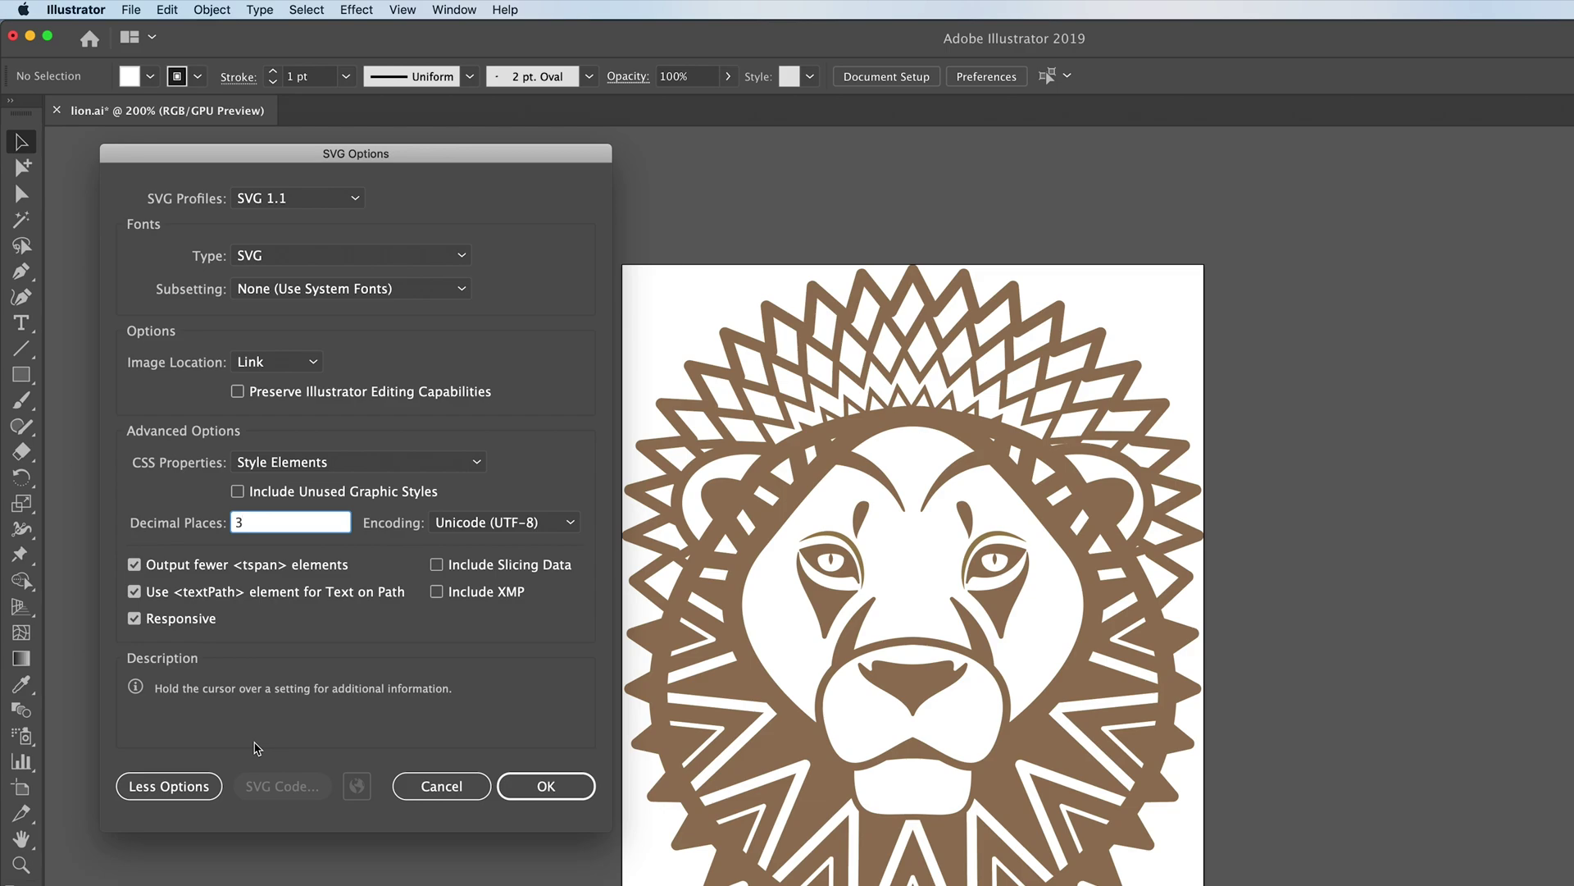
pyautogui.click(169, 785)
pyautogui.click(545, 556)
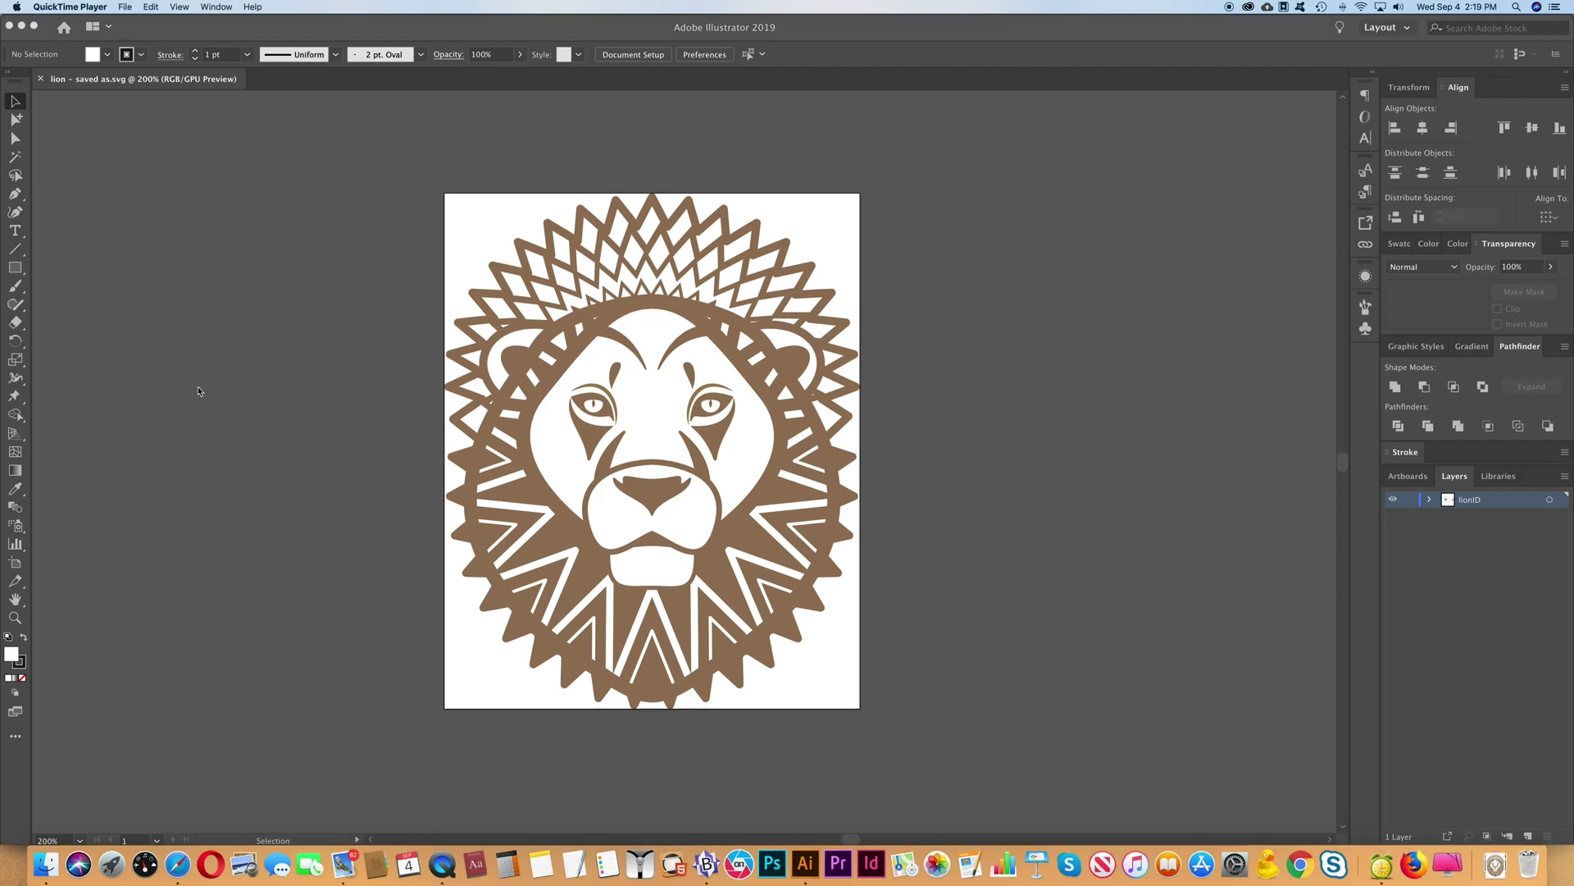
pyautogui.click(45, 864)
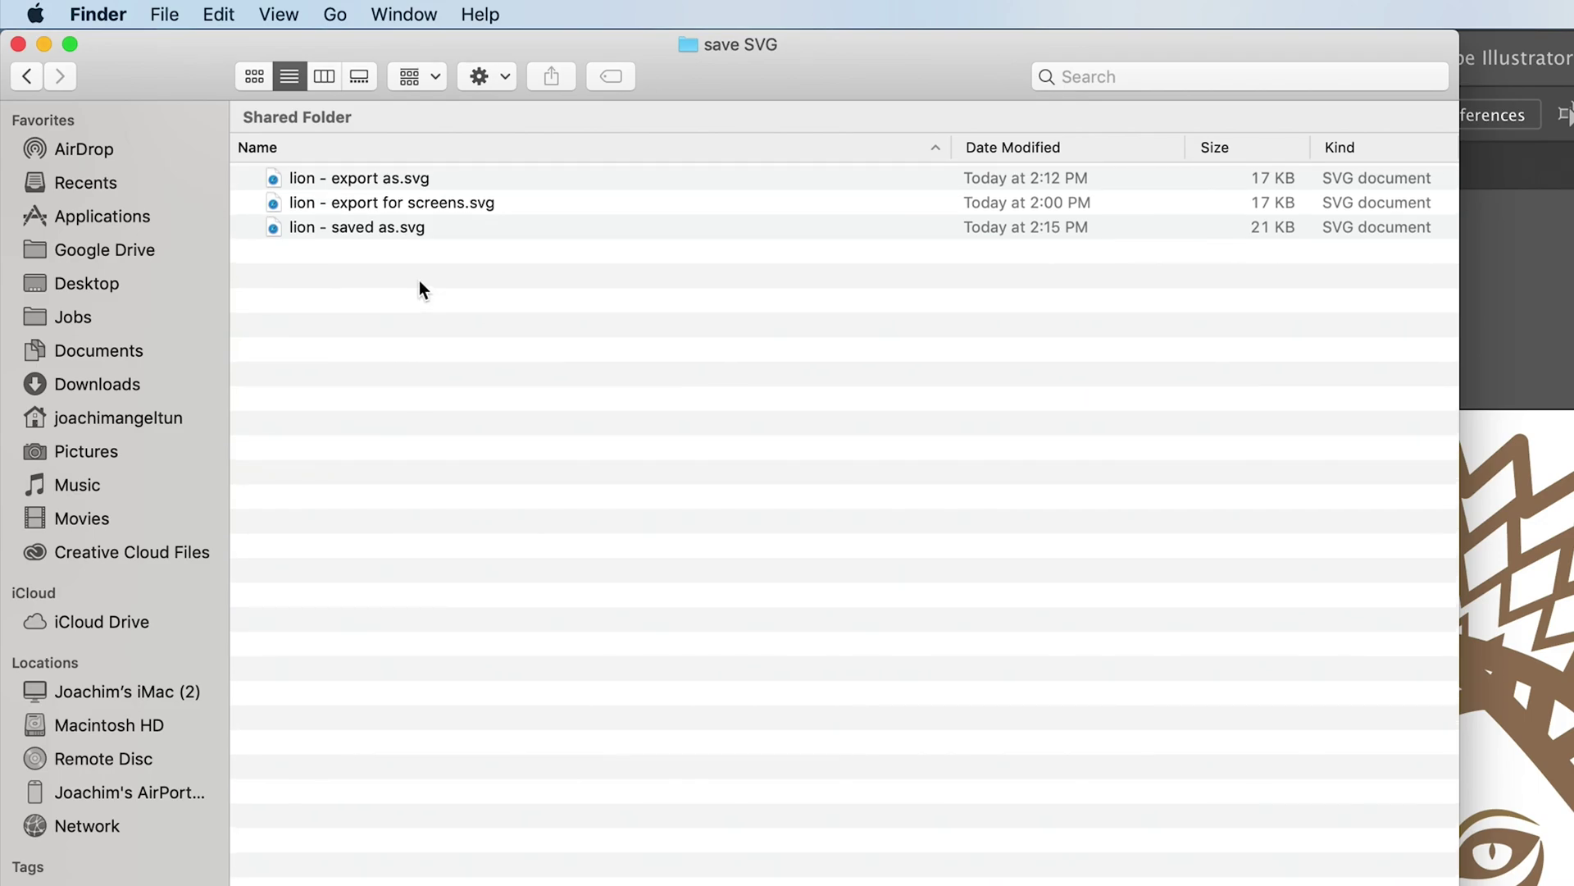
# Step: Compare the export as, export for screens and 21 KB saved as lion SVG file sizes
pyautogui.click(363, 184)
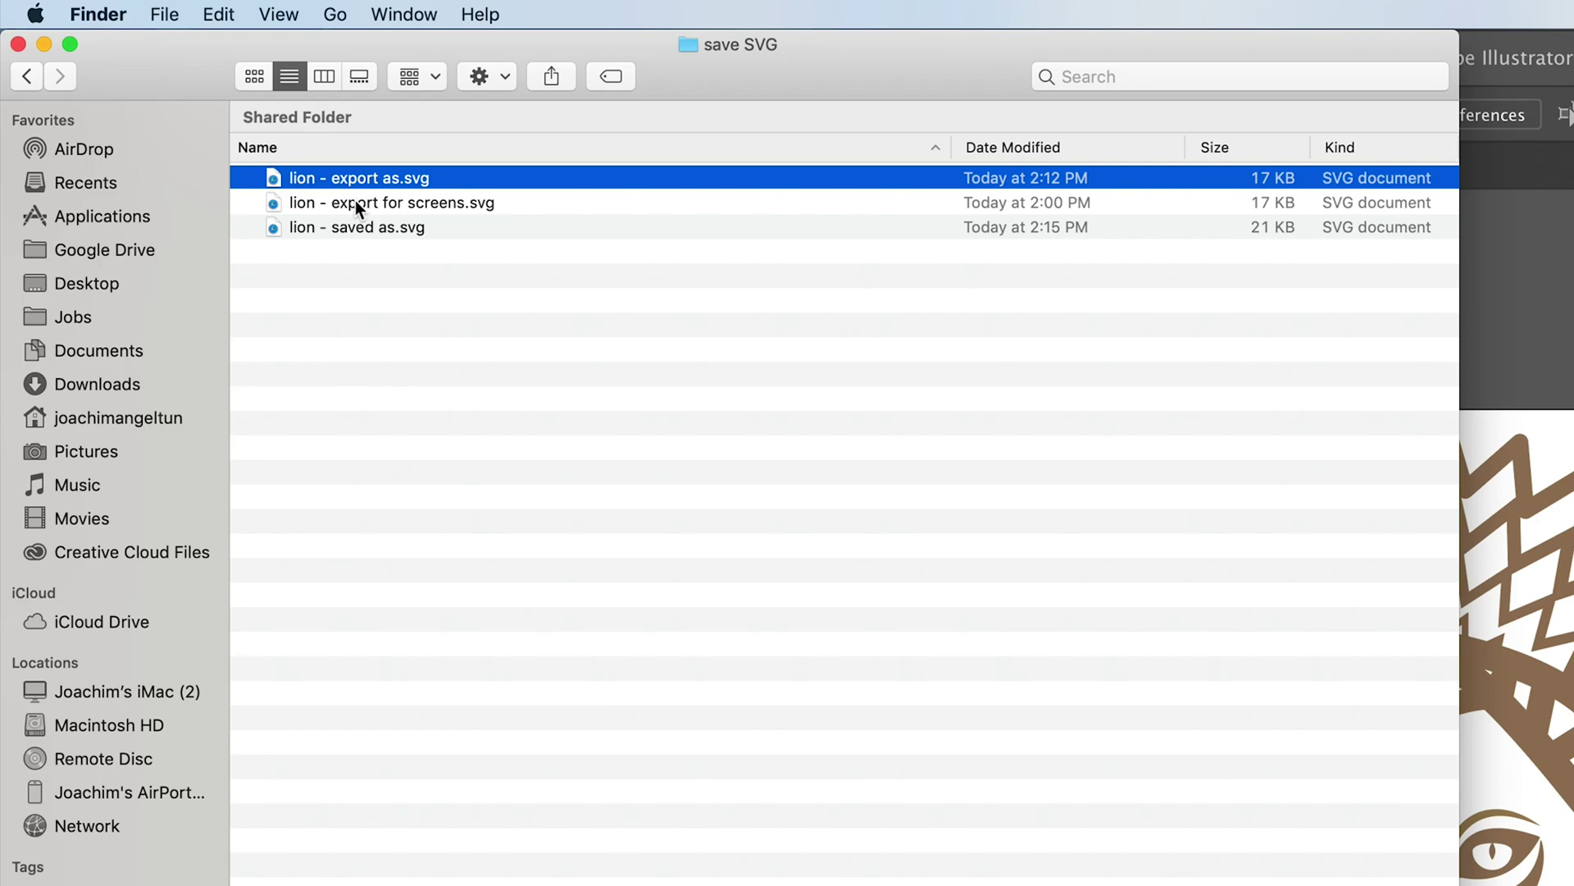
pyautogui.click(356, 202)
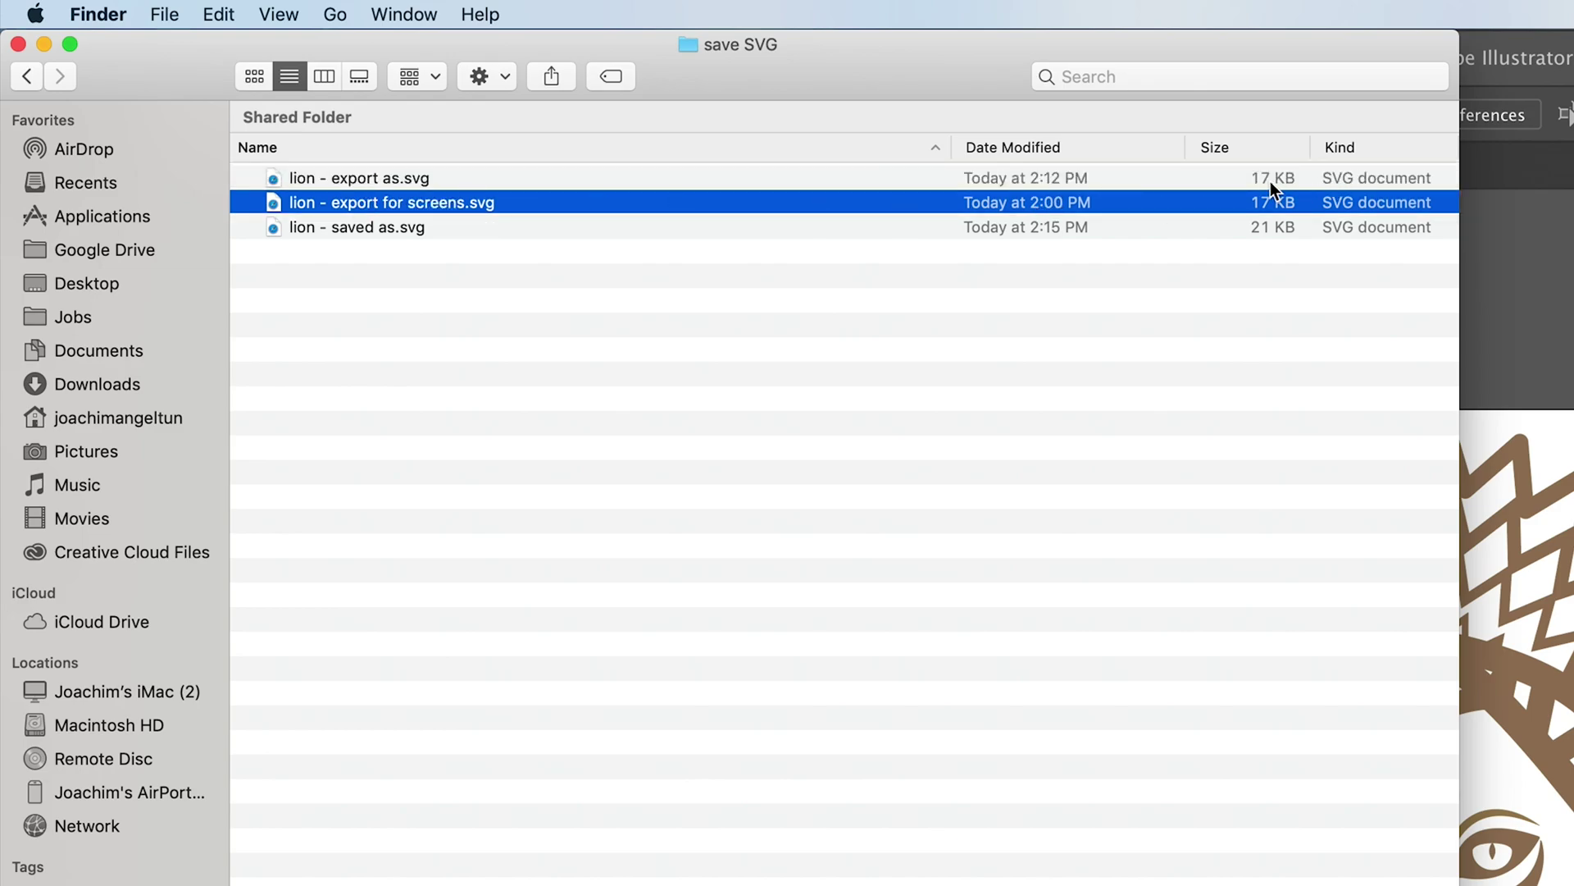
pyautogui.click(353, 228)
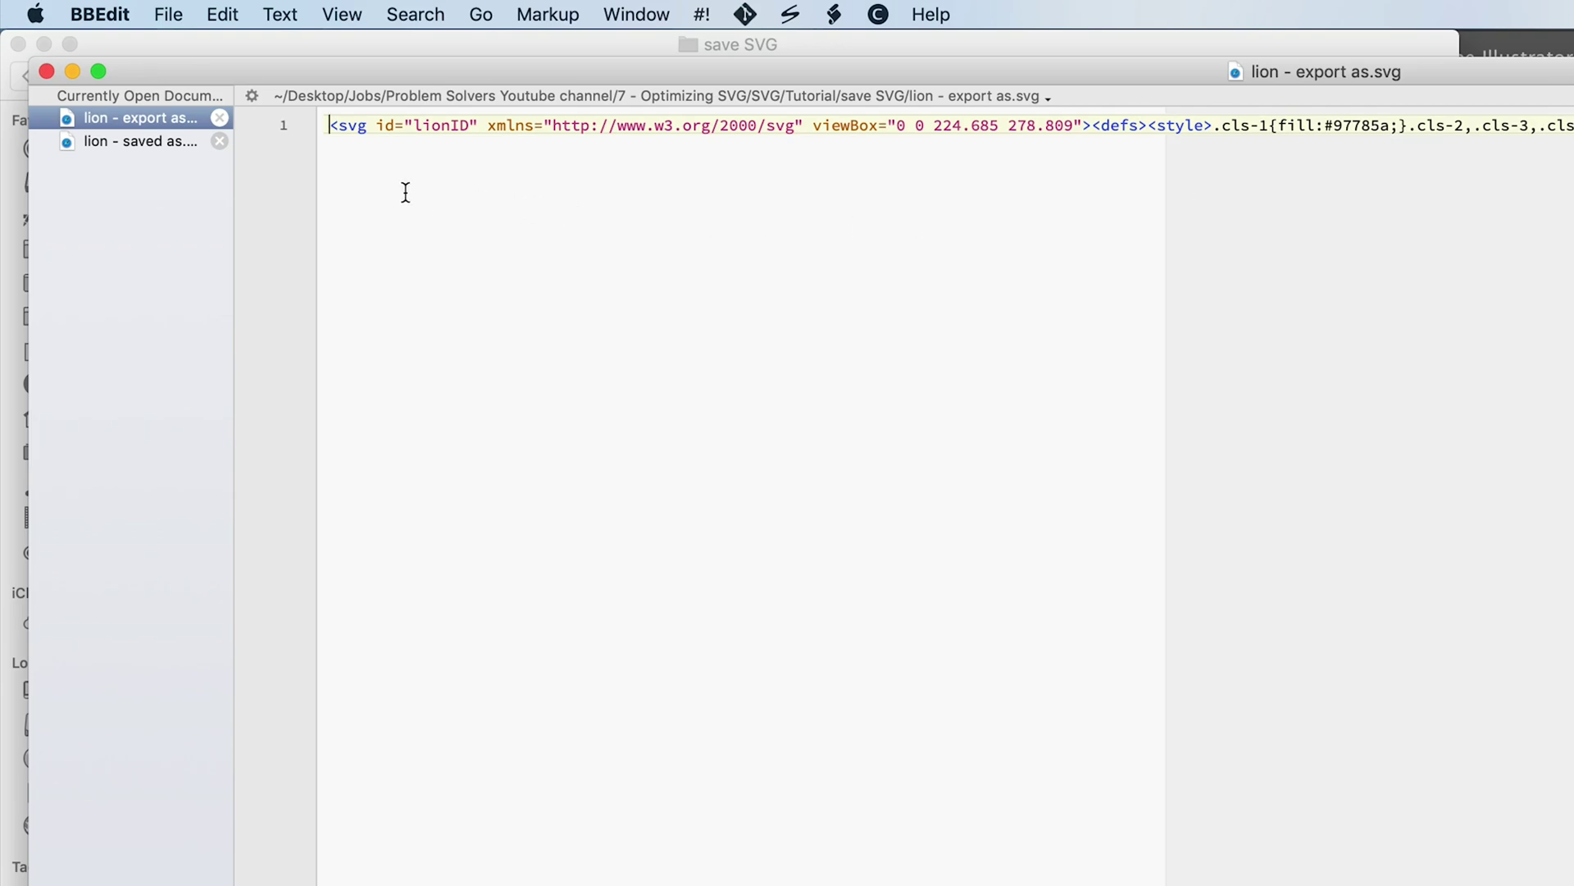
# Step: Compare the one-line lion - export as.svg code (id lionID) with the formatted lion - saved as.svg code
pyautogui.moveTo(470, 125); pyautogui.dragTo(451, 126)
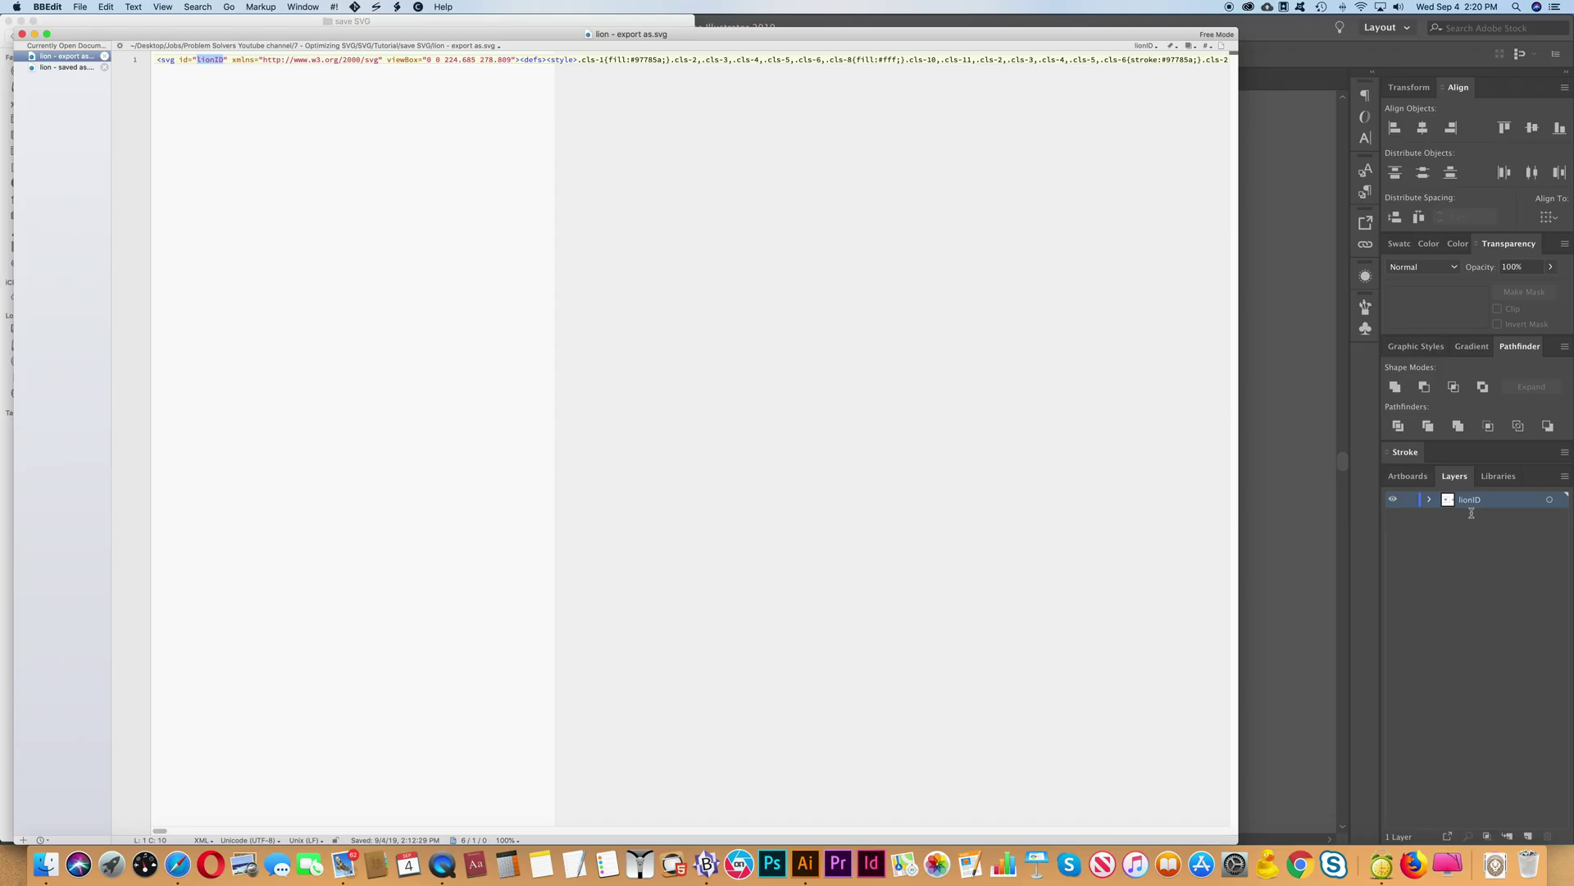
pyautogui.click(67, 69)
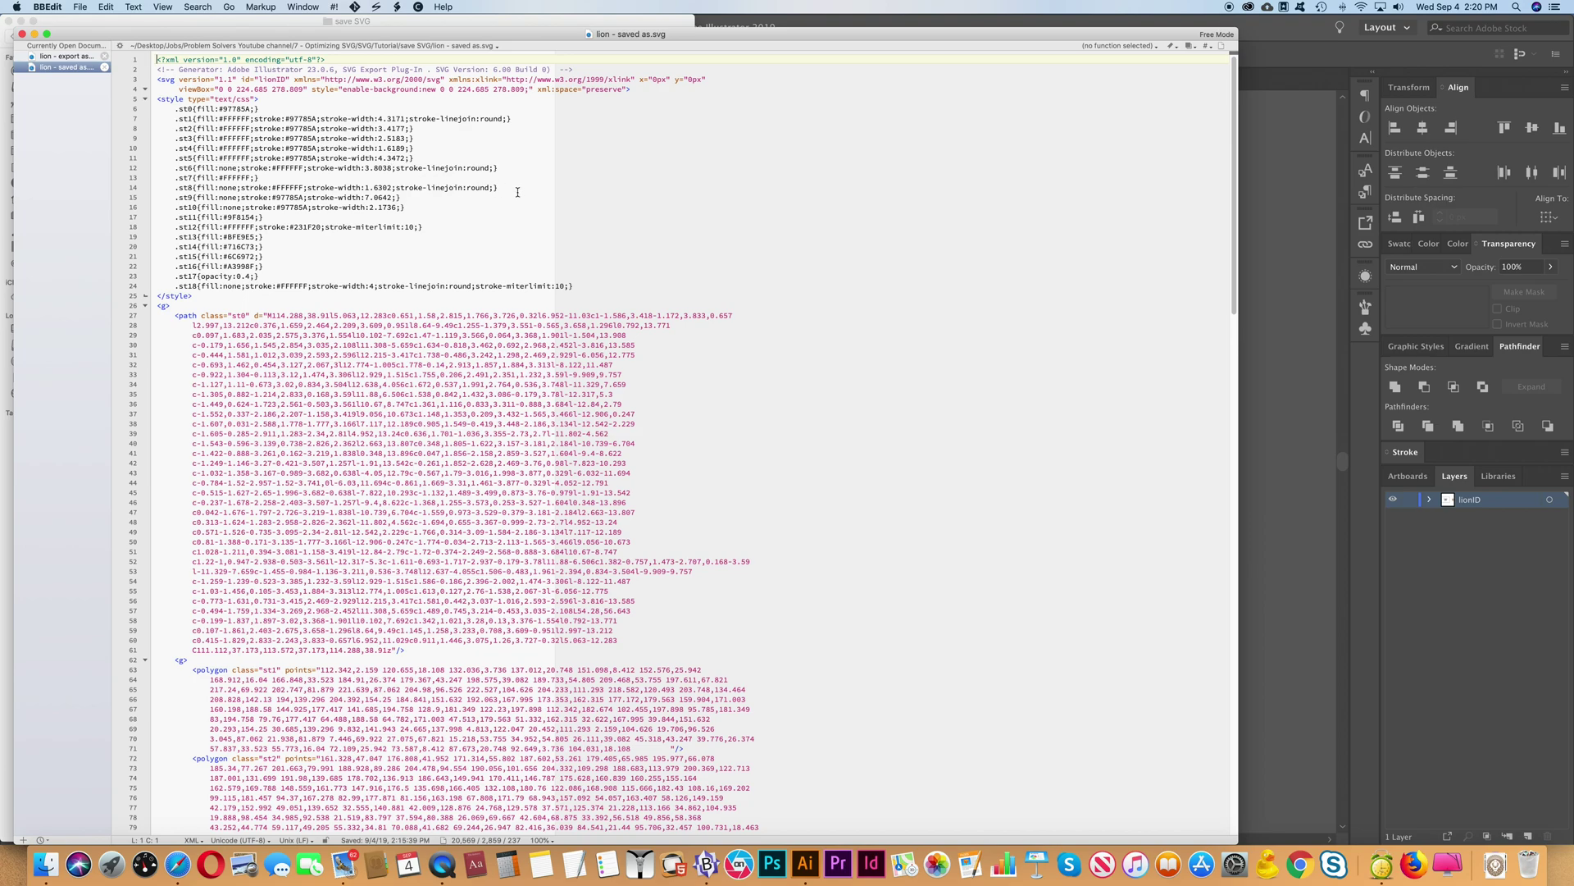
pyautogui.scroll(-10, 517, 192)
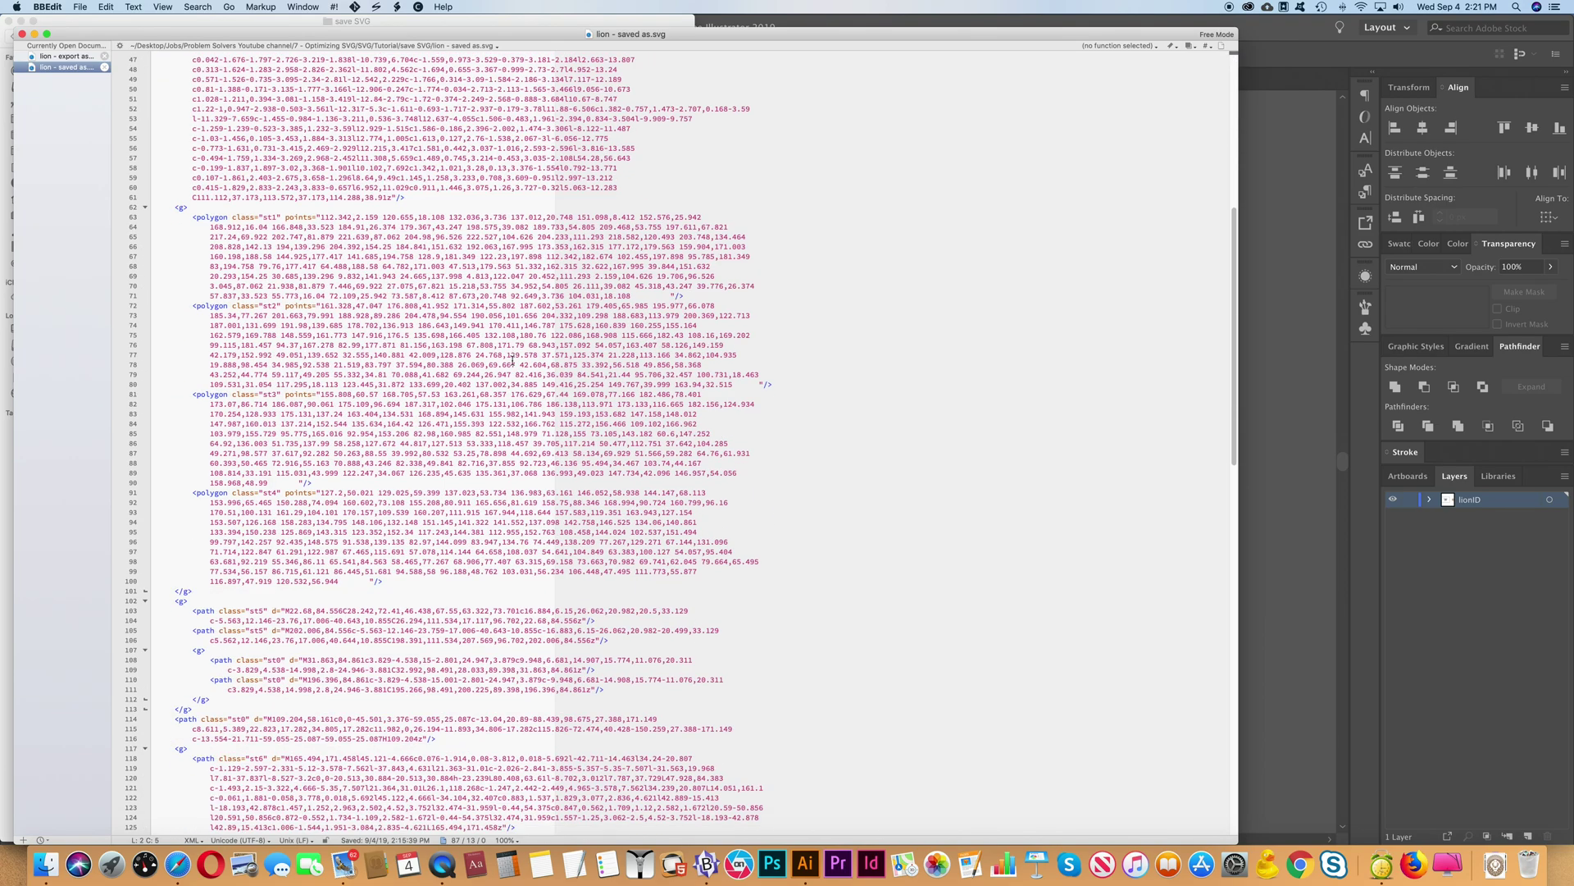
pyautogui.scroll(-4, 512, 361)
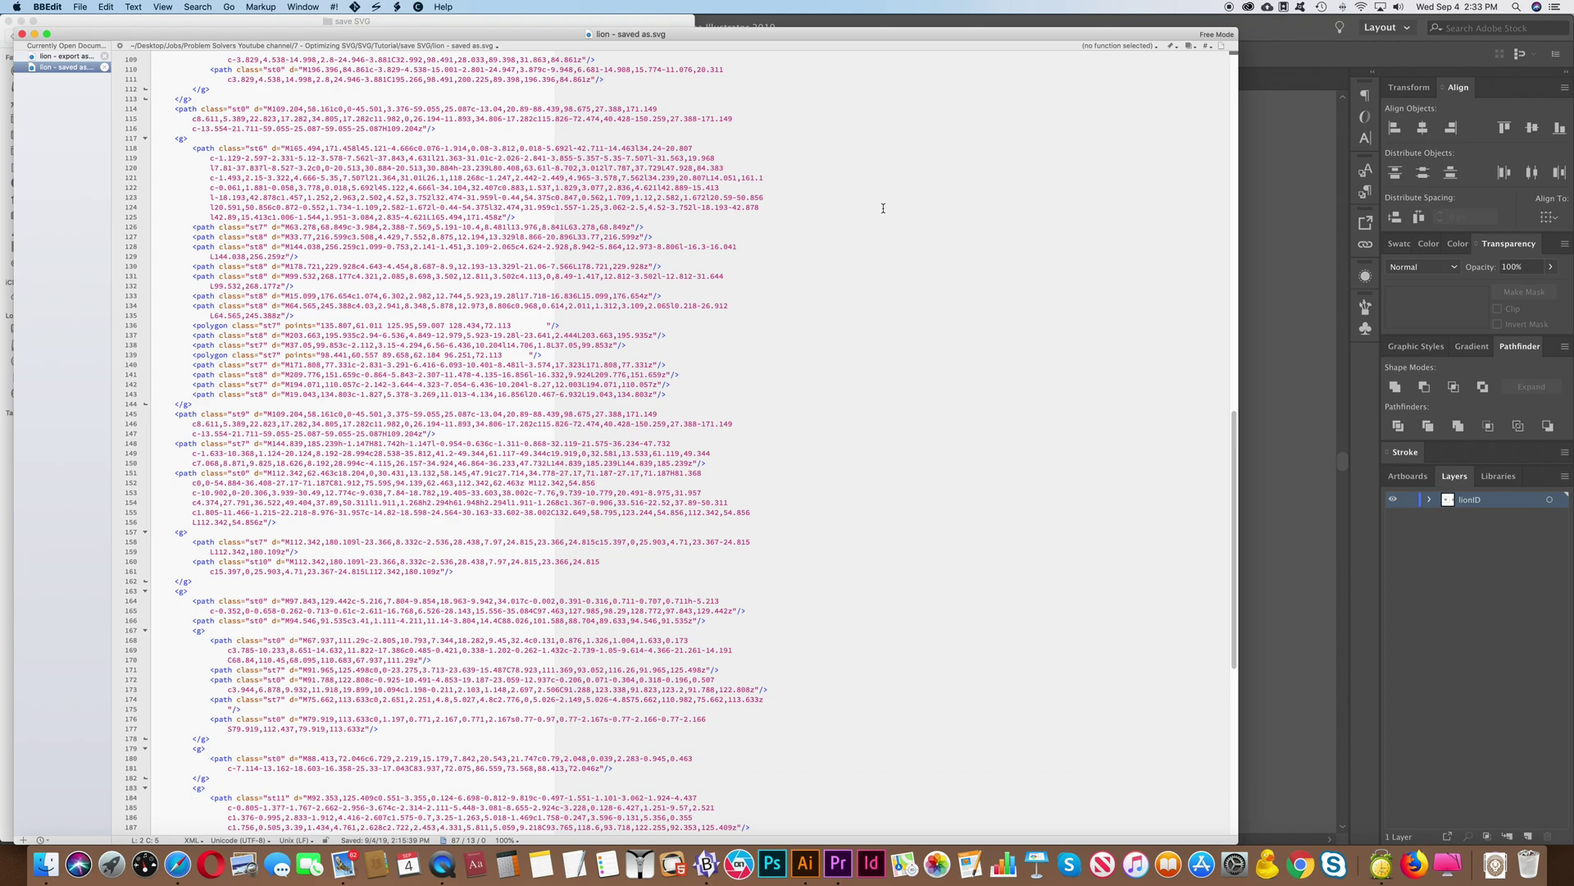
pyautogui.click(177, 863)
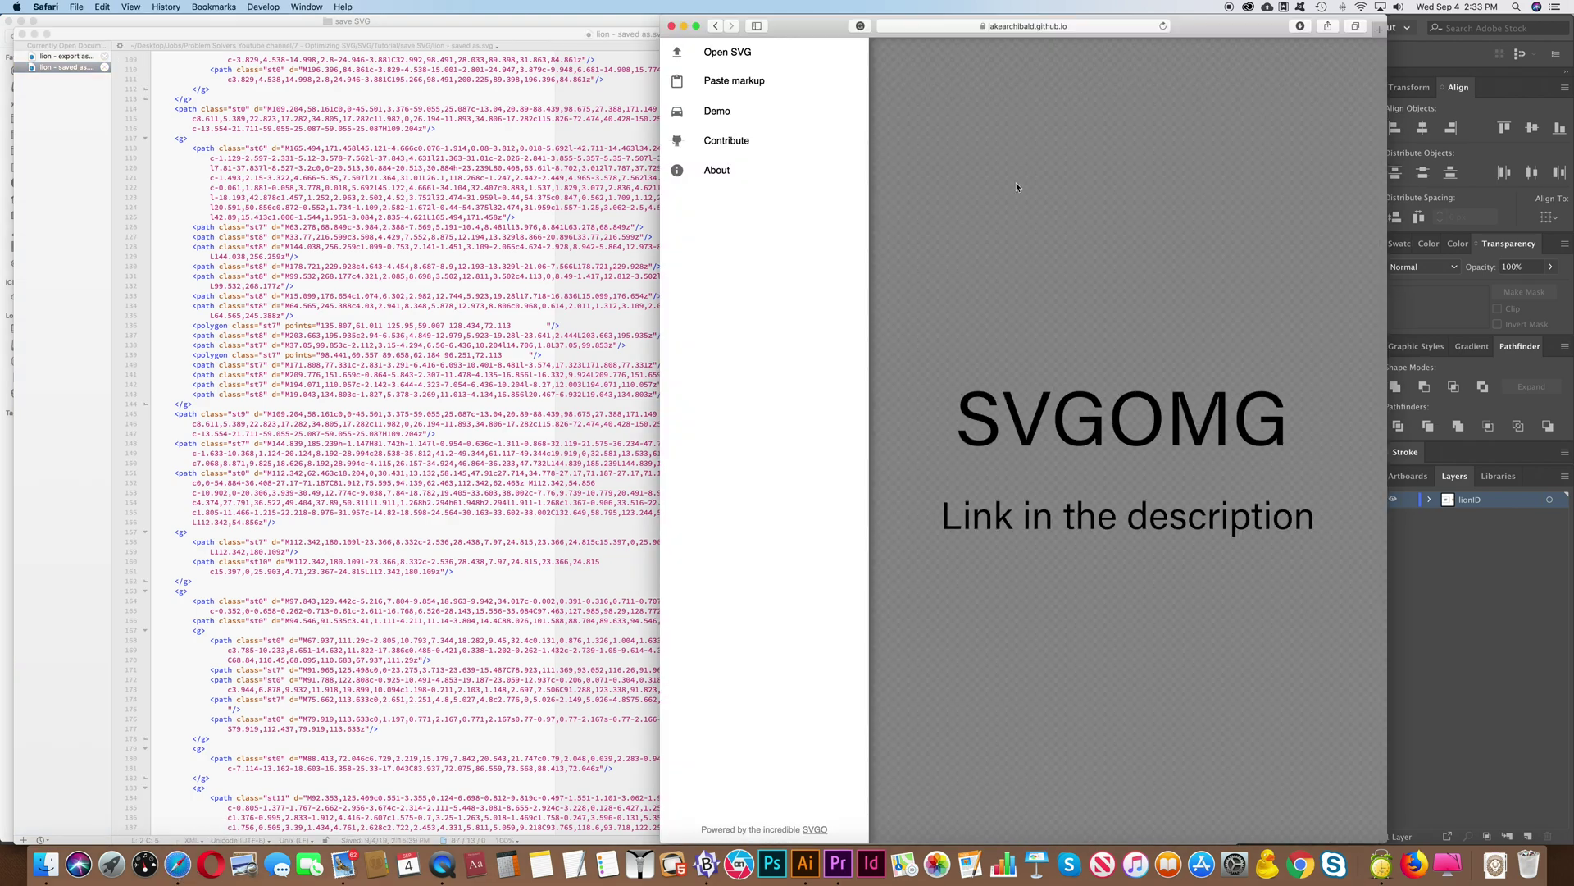
# Step: Drag lion - export for screens.svg from Finder into SVGOMG, reducing it from 6.57k to 6.1k
pyautogui.click(717, 55)
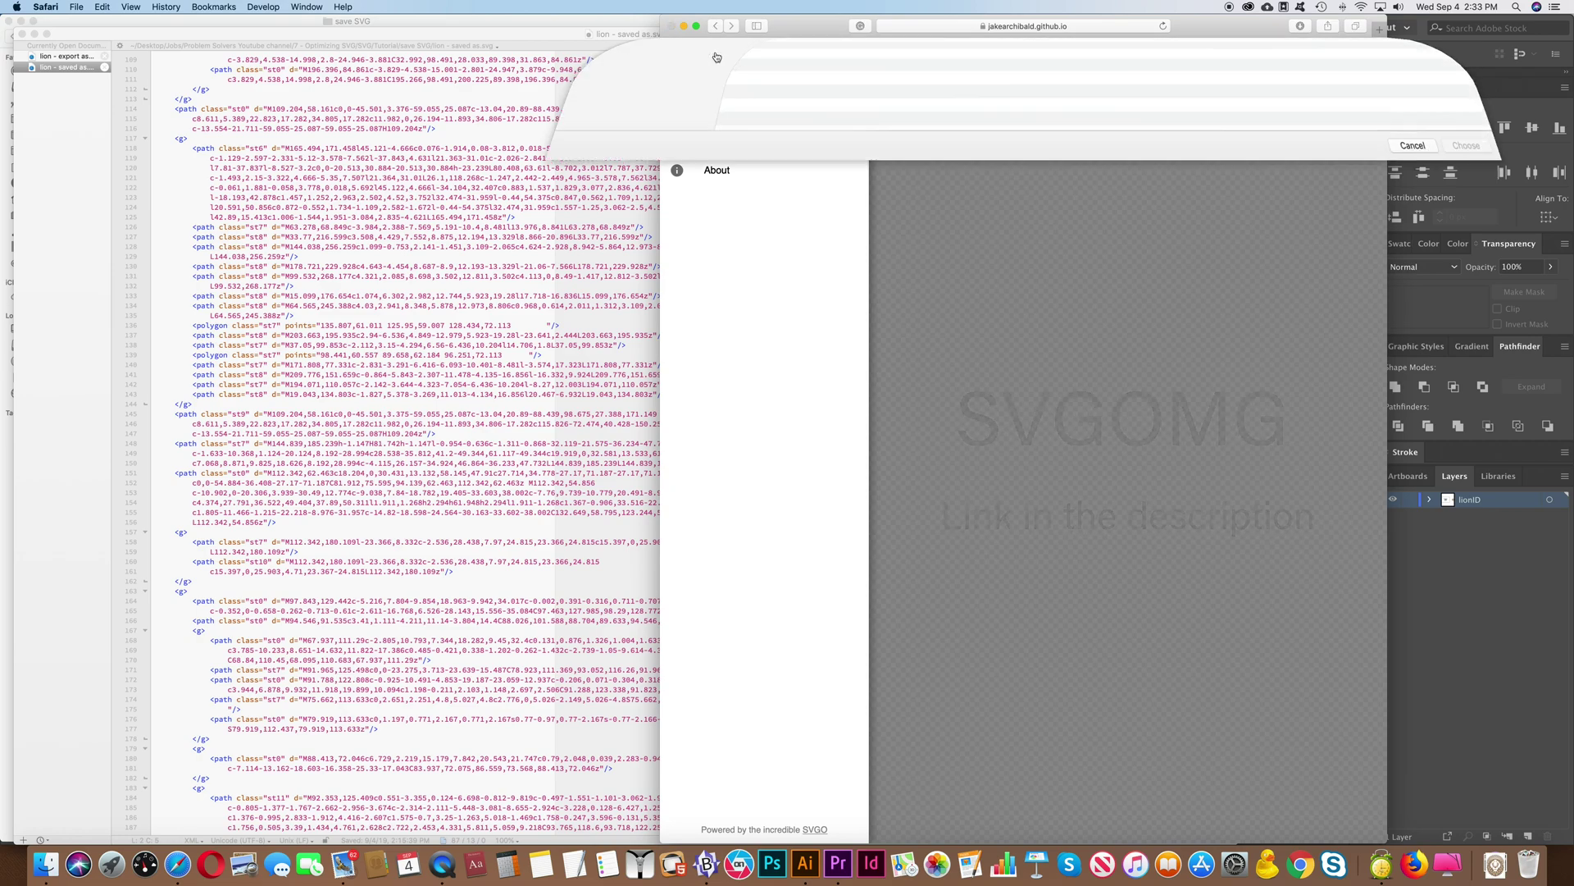
pyautogui.click(1423, 569)
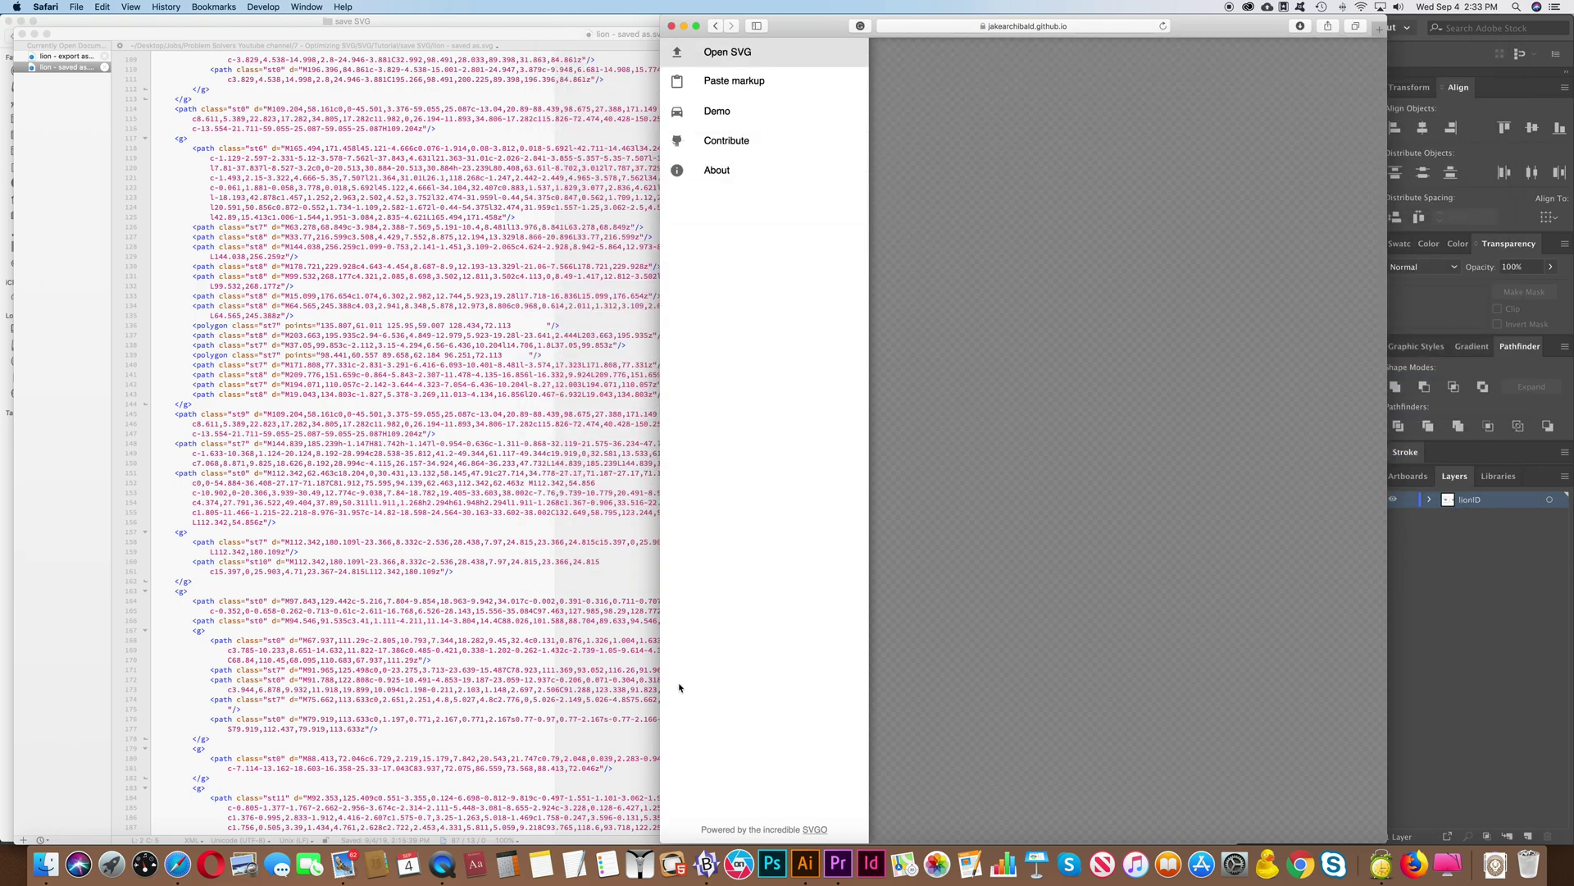
pyautogui.click(46, 863)
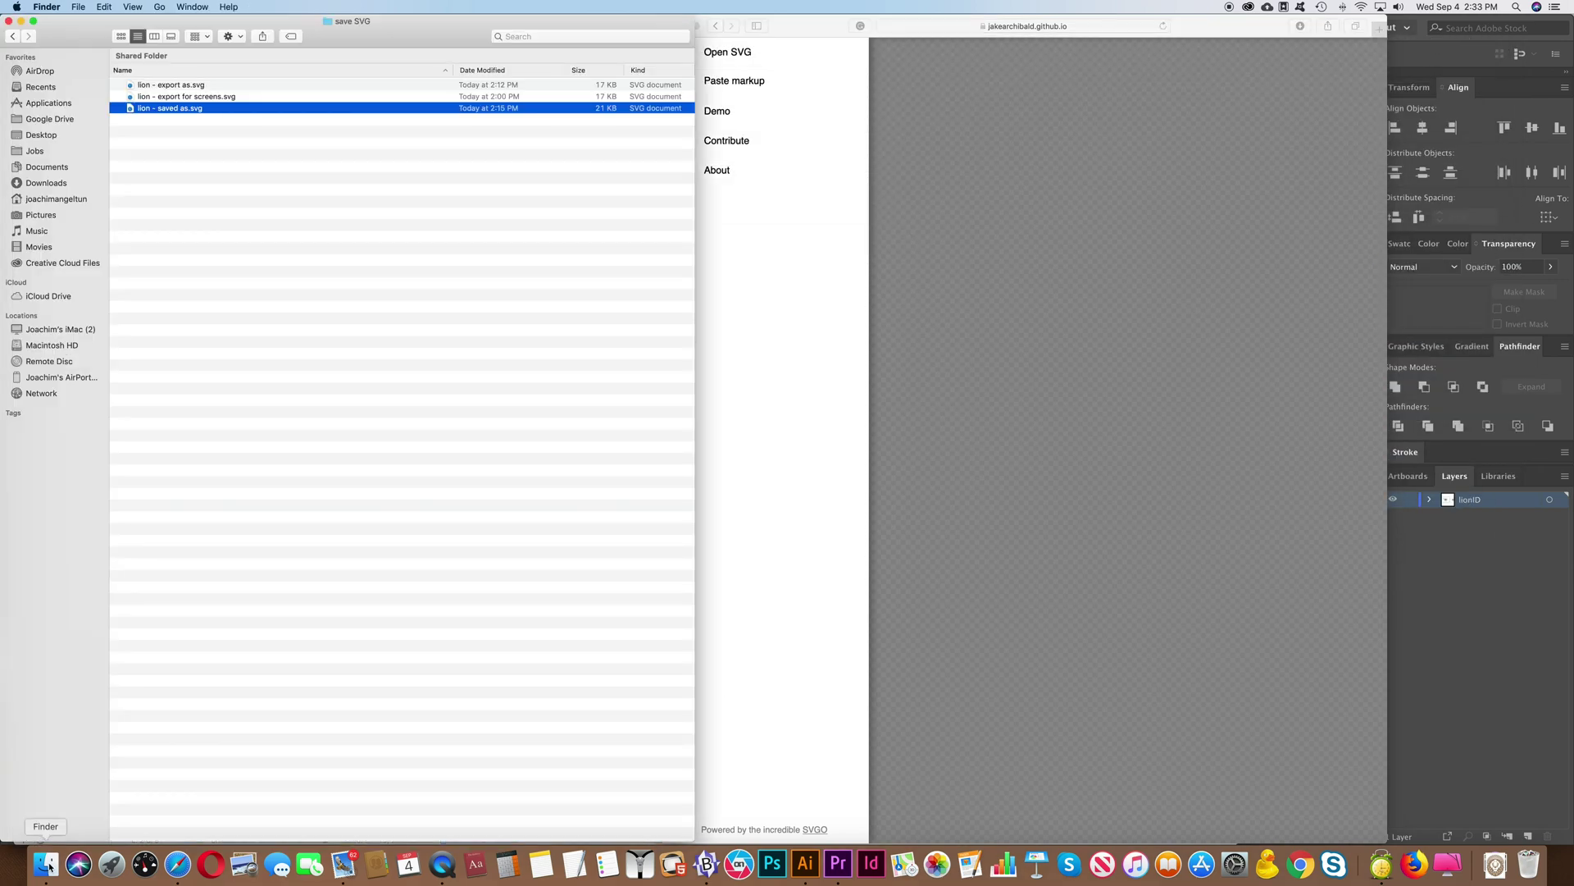
pyautogui.click(179, 97)
pyautogui.click(174, 85)
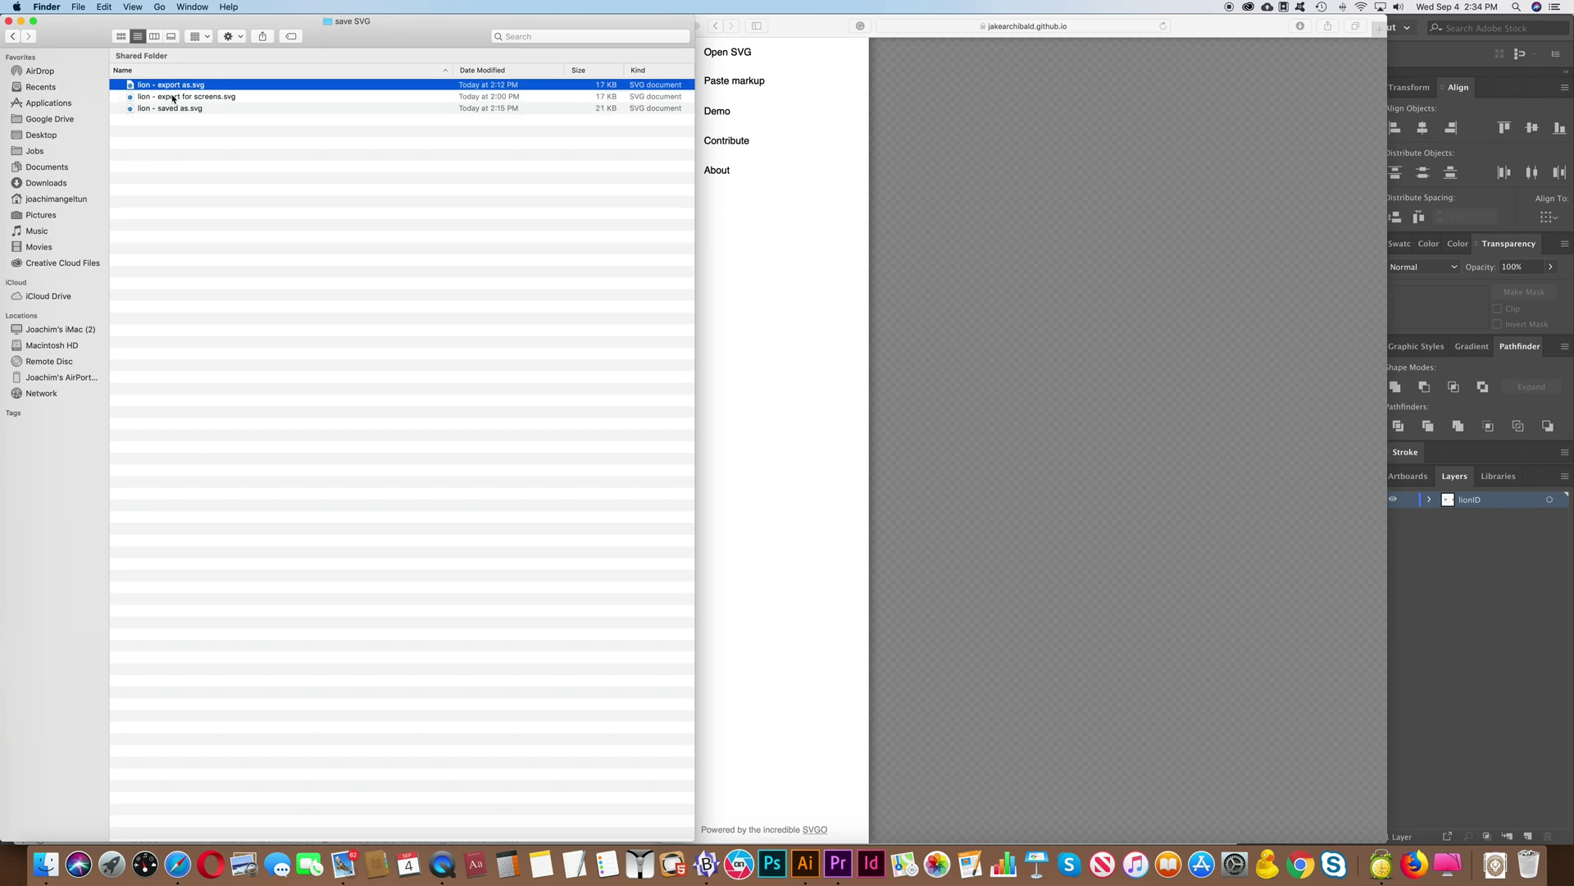
pyautogui.click(173, 96)
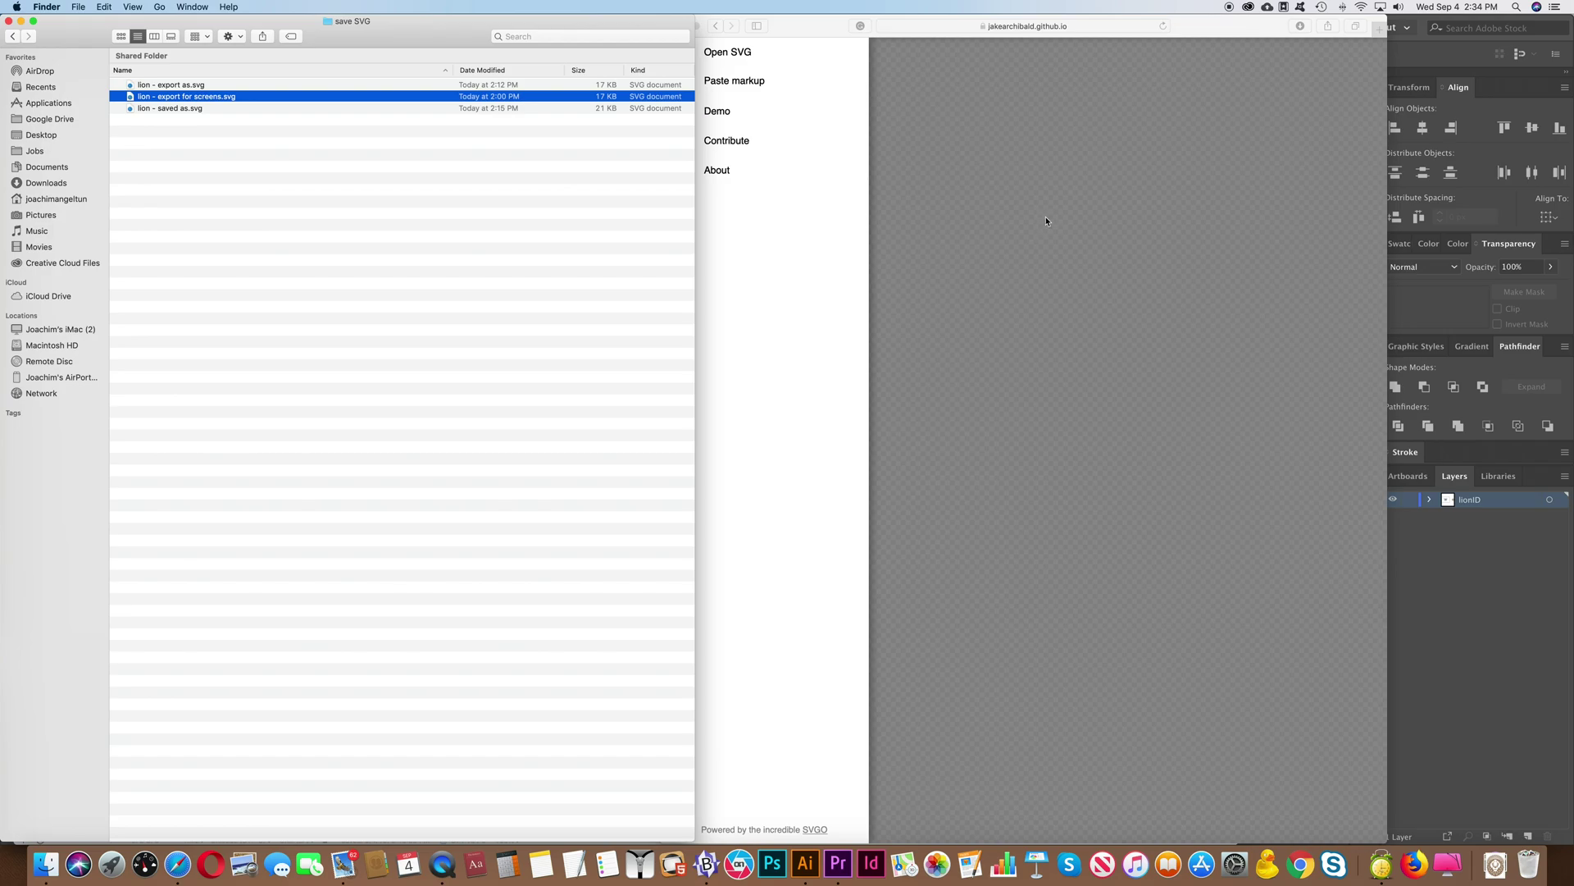
pyautogui.moveTo(166, 100); pyautogui.dragTo(1100, 218)
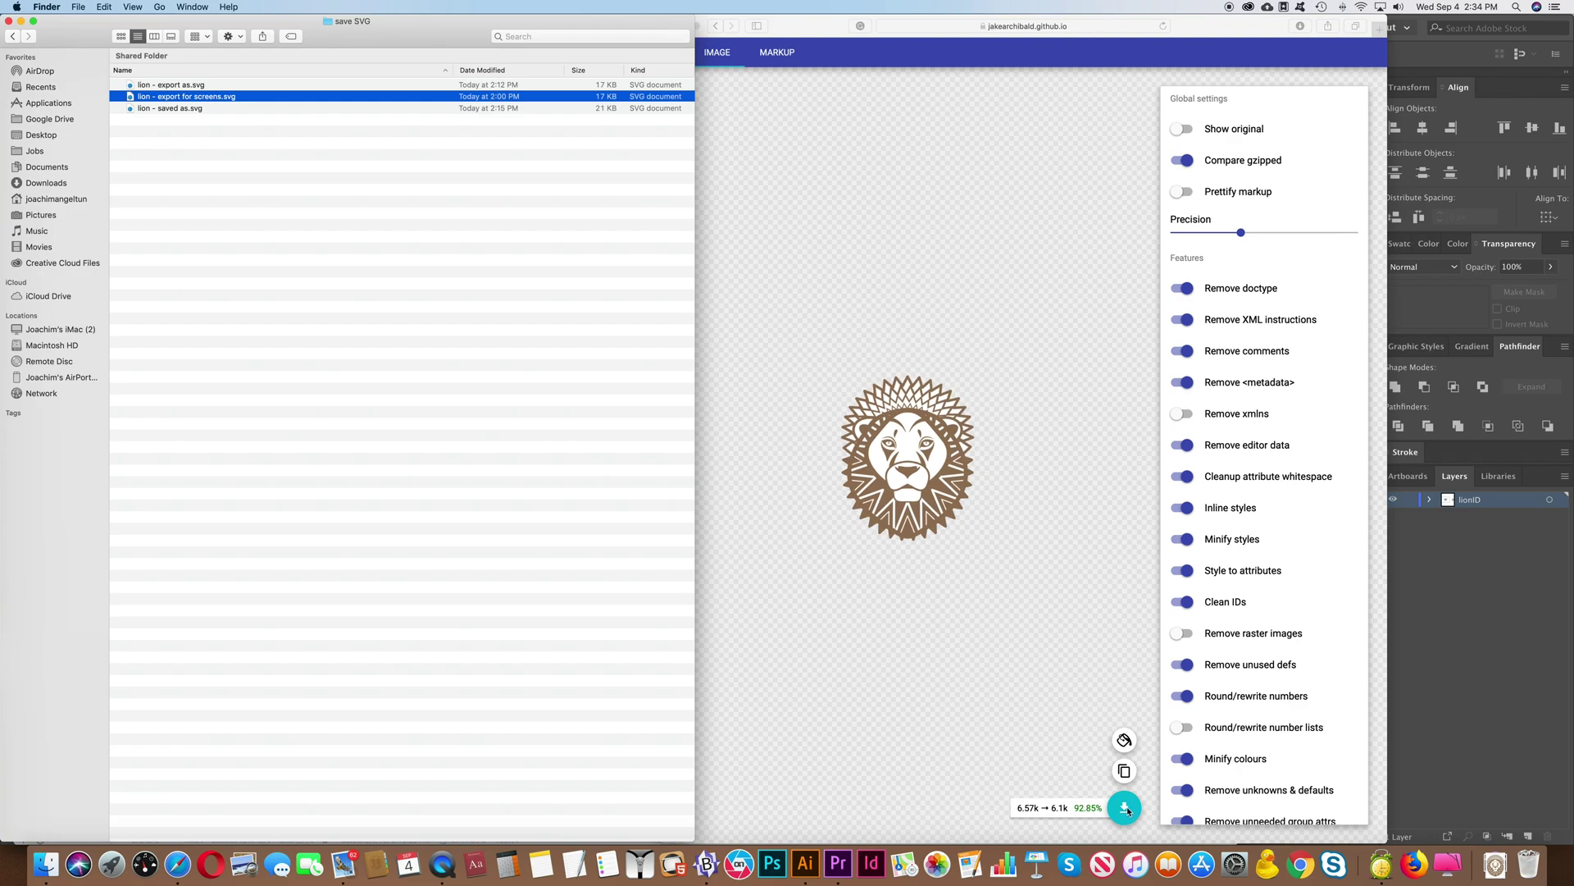
# Step: Download the optimized SVG and rename the old file to 'lion - export for screens (original).svg'
pyautogui.click(1126, 811)
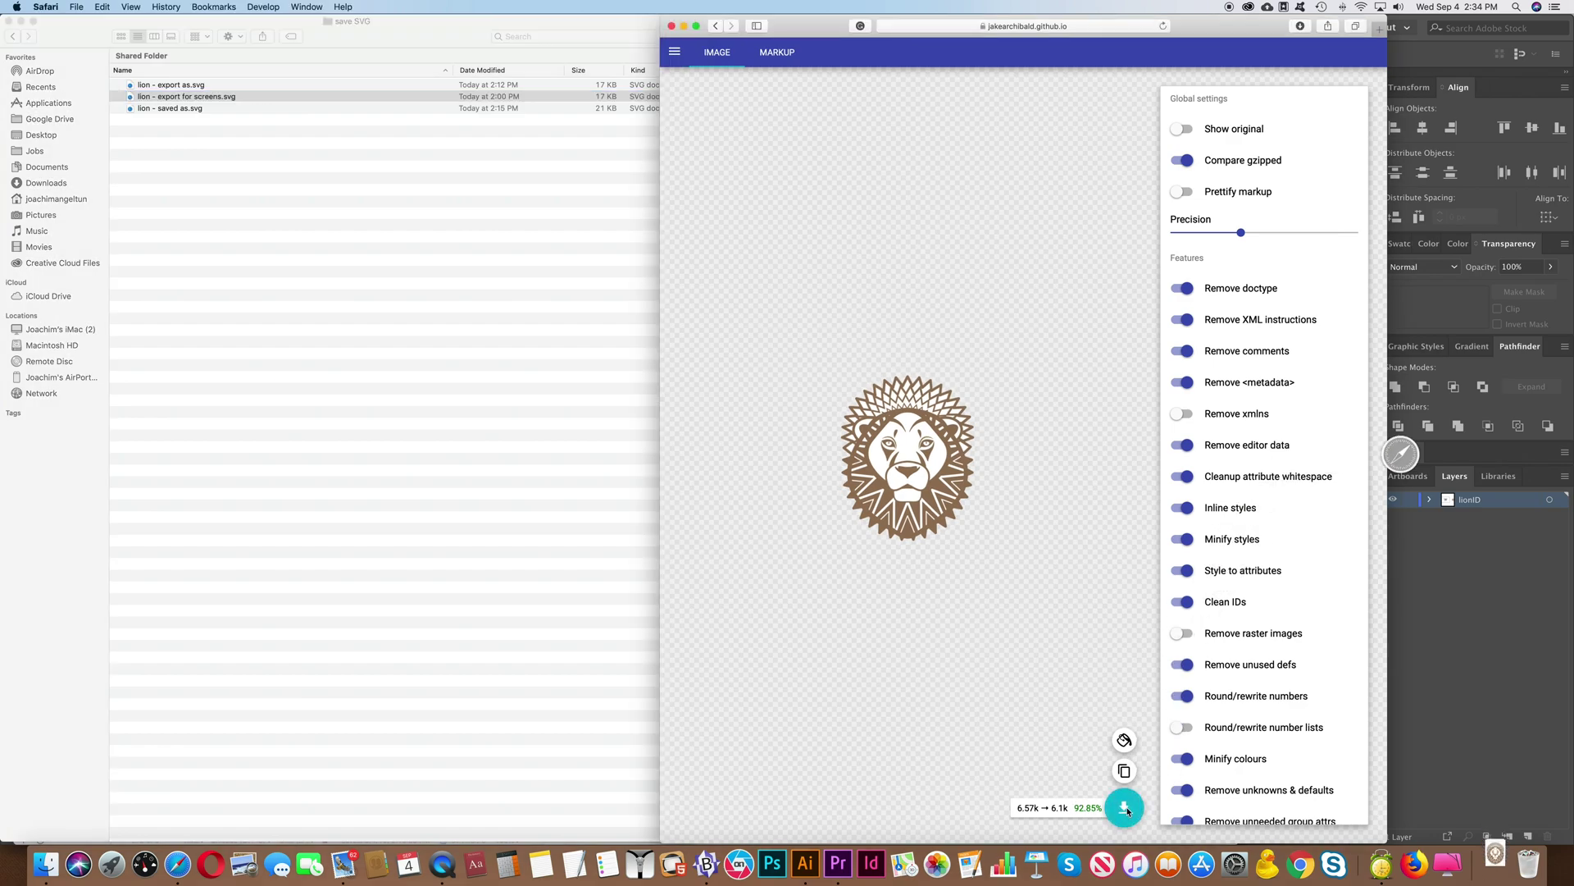
pyautogui.click(211, 97)
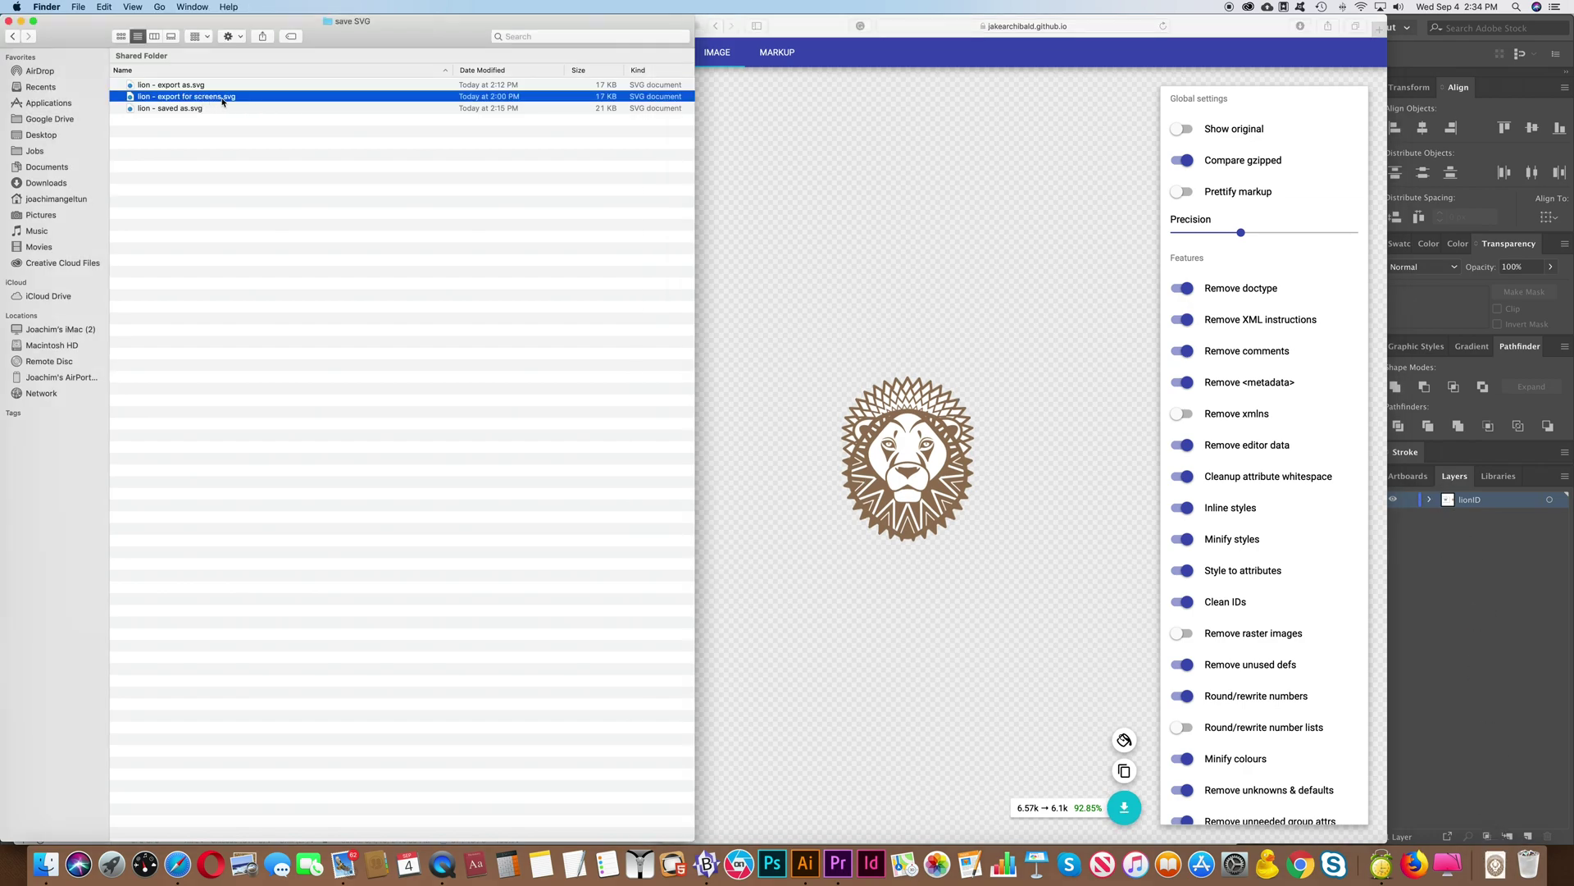
pyautogui.press('Return')
pyautogui.press('Right')
pyautogui.write('()')
pyautogui.write('original')
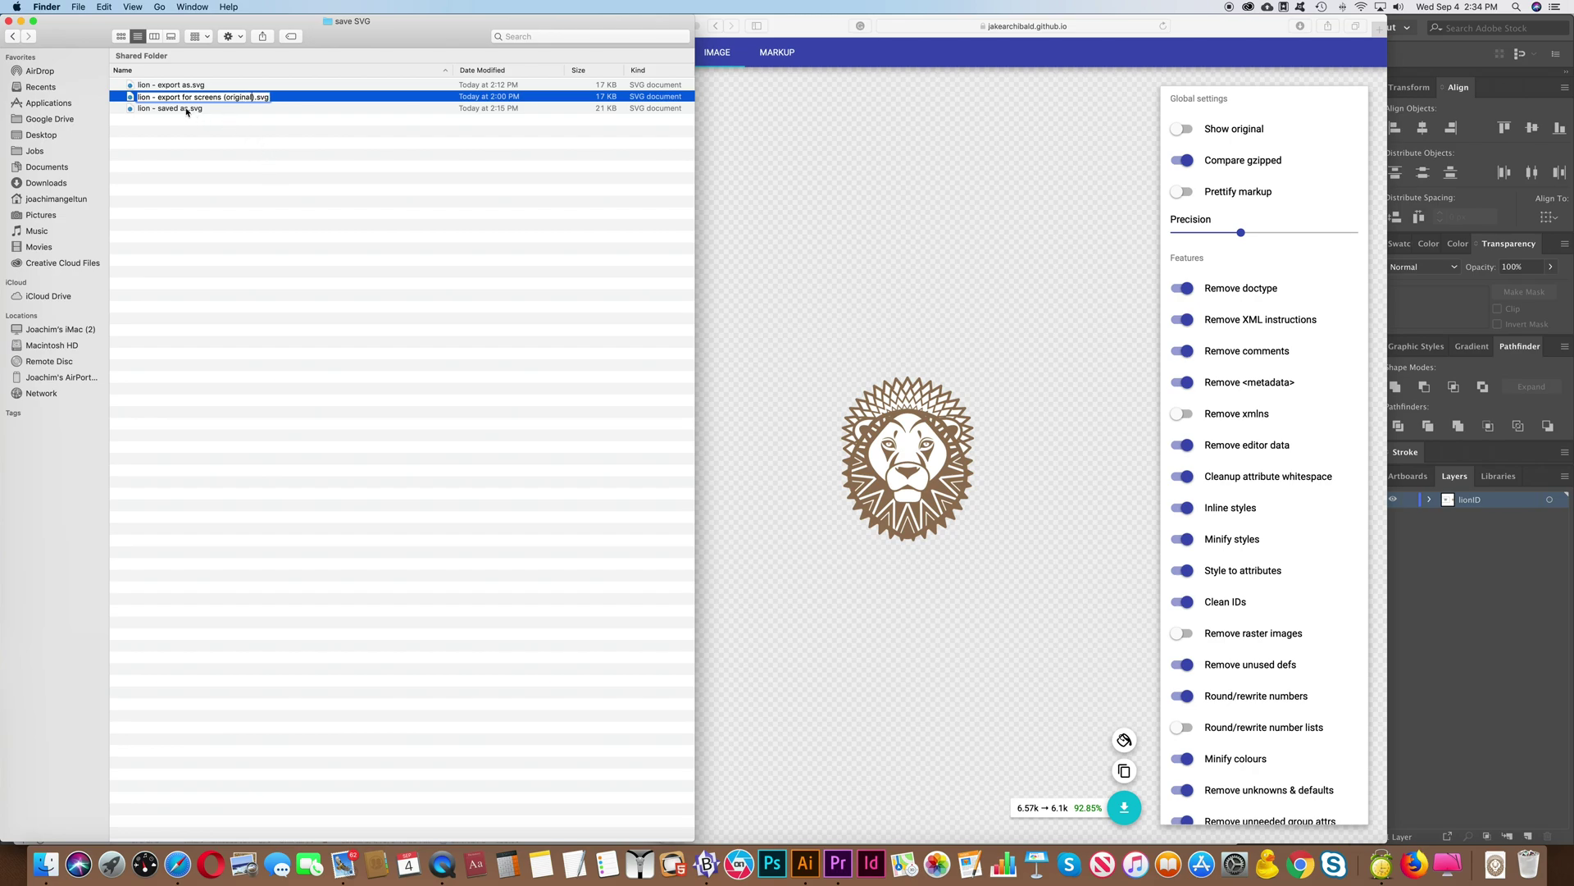
# Step: Move the 16 KB optimized download from Downloads into the save SVG folder
pyautogui.click(761, 332)
pyautogui.click(1498, 863)
pyautogui.moveTo(1499, 828); pyautogui.dragTo(205, 114)
pyautogui.click(204, 114)
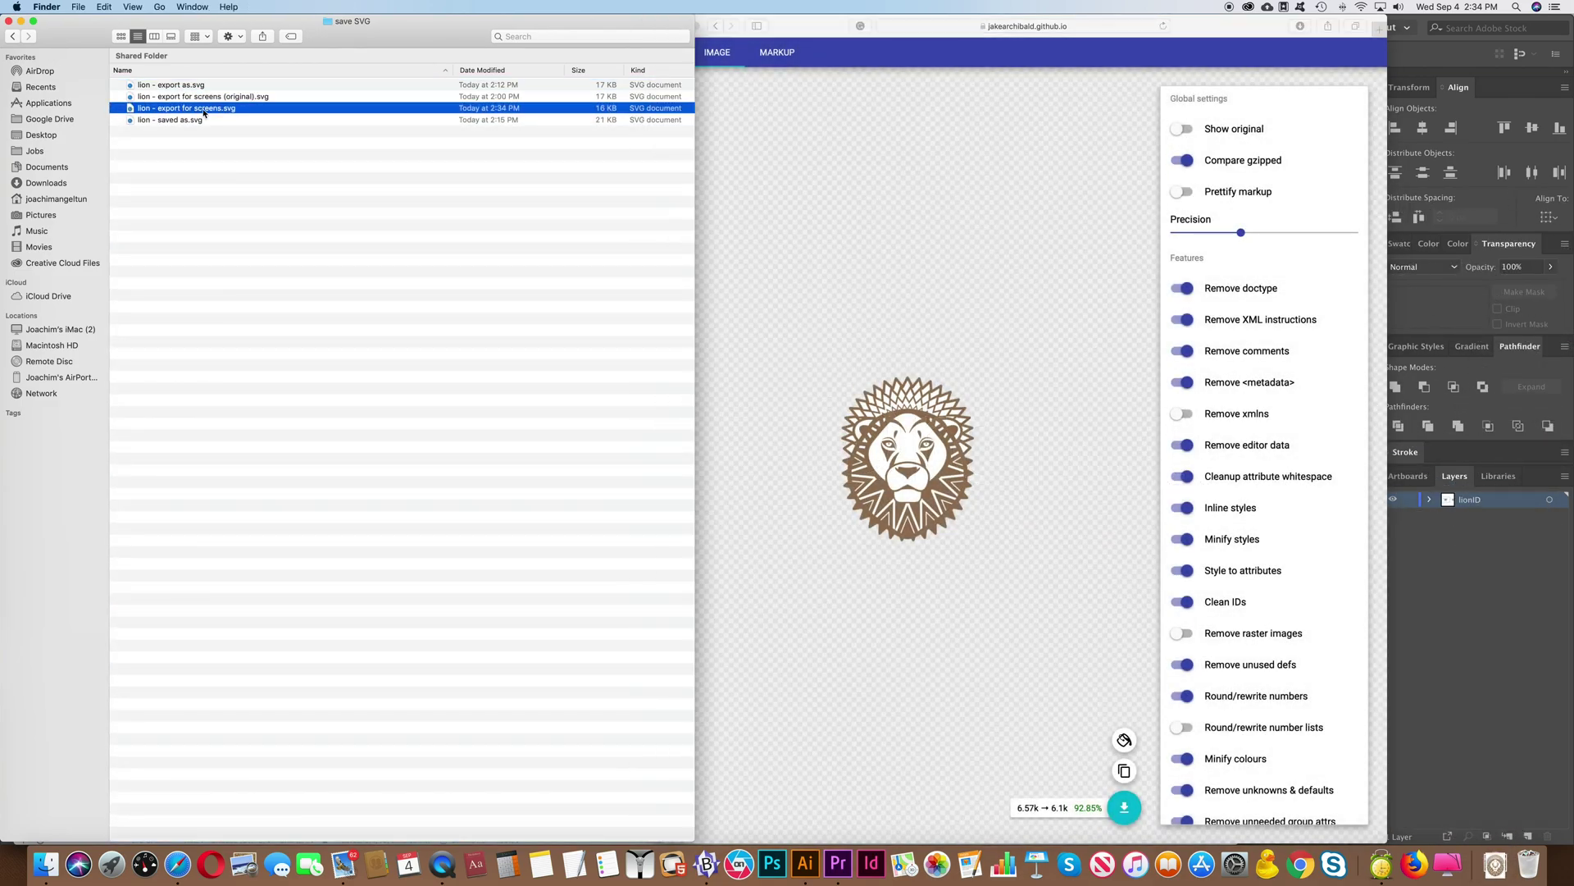
pyautogui.press('Return')
pyautogui.press('Return')
# Step: Open the optimized SVG in BBEdit and compare its code against the export-as and saved-as files
pyautogui.moveTo(206, 112); pyautogui.dragTo(705, 861)
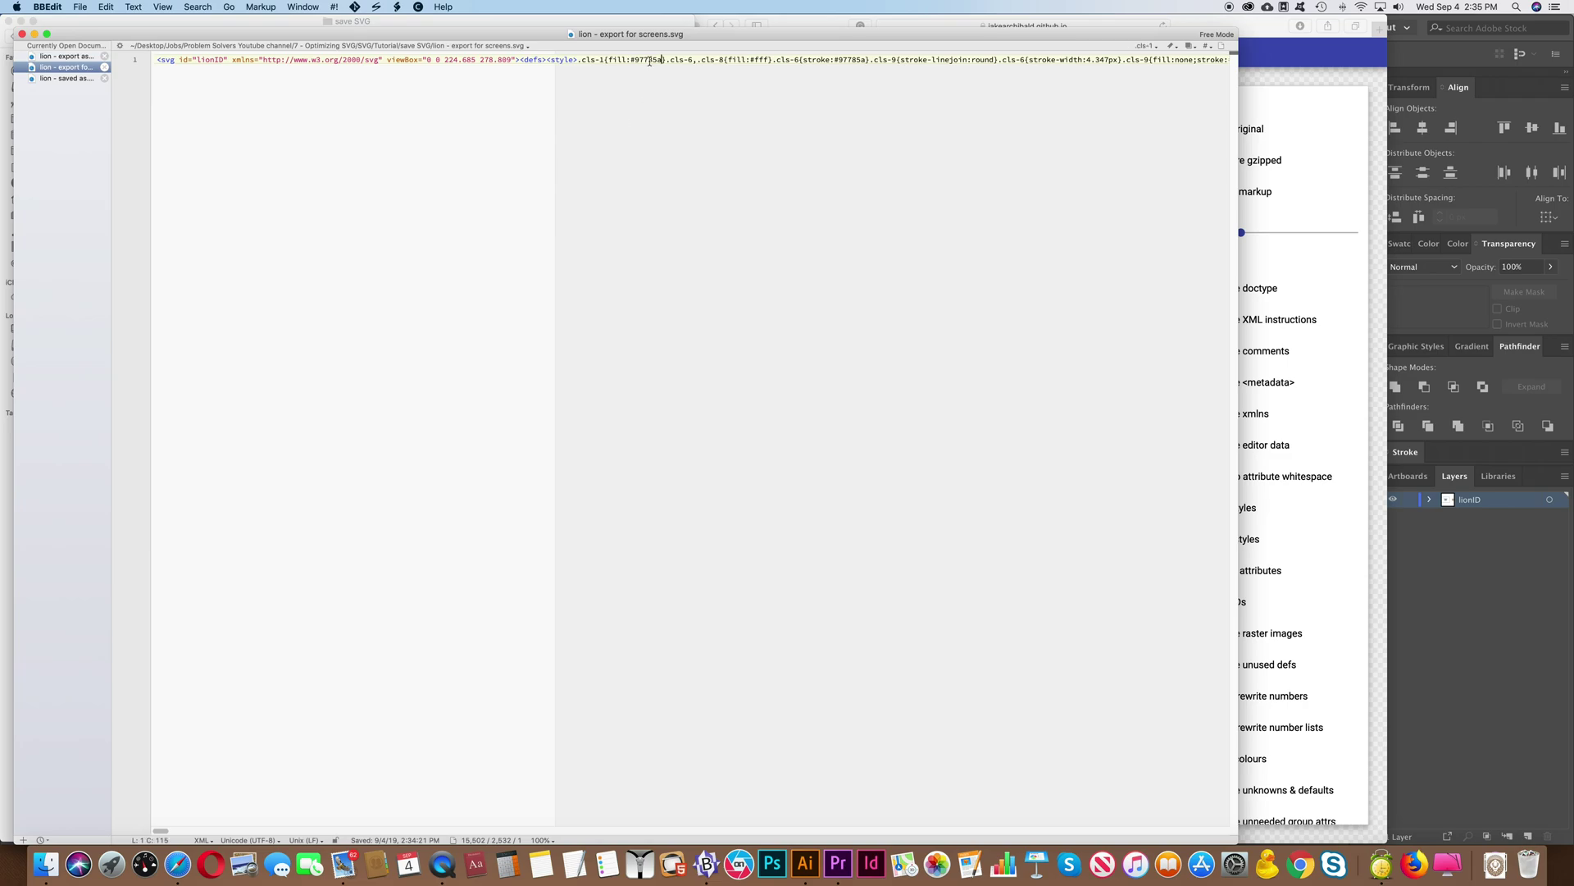
pyautogui.press('super+alt+Up')
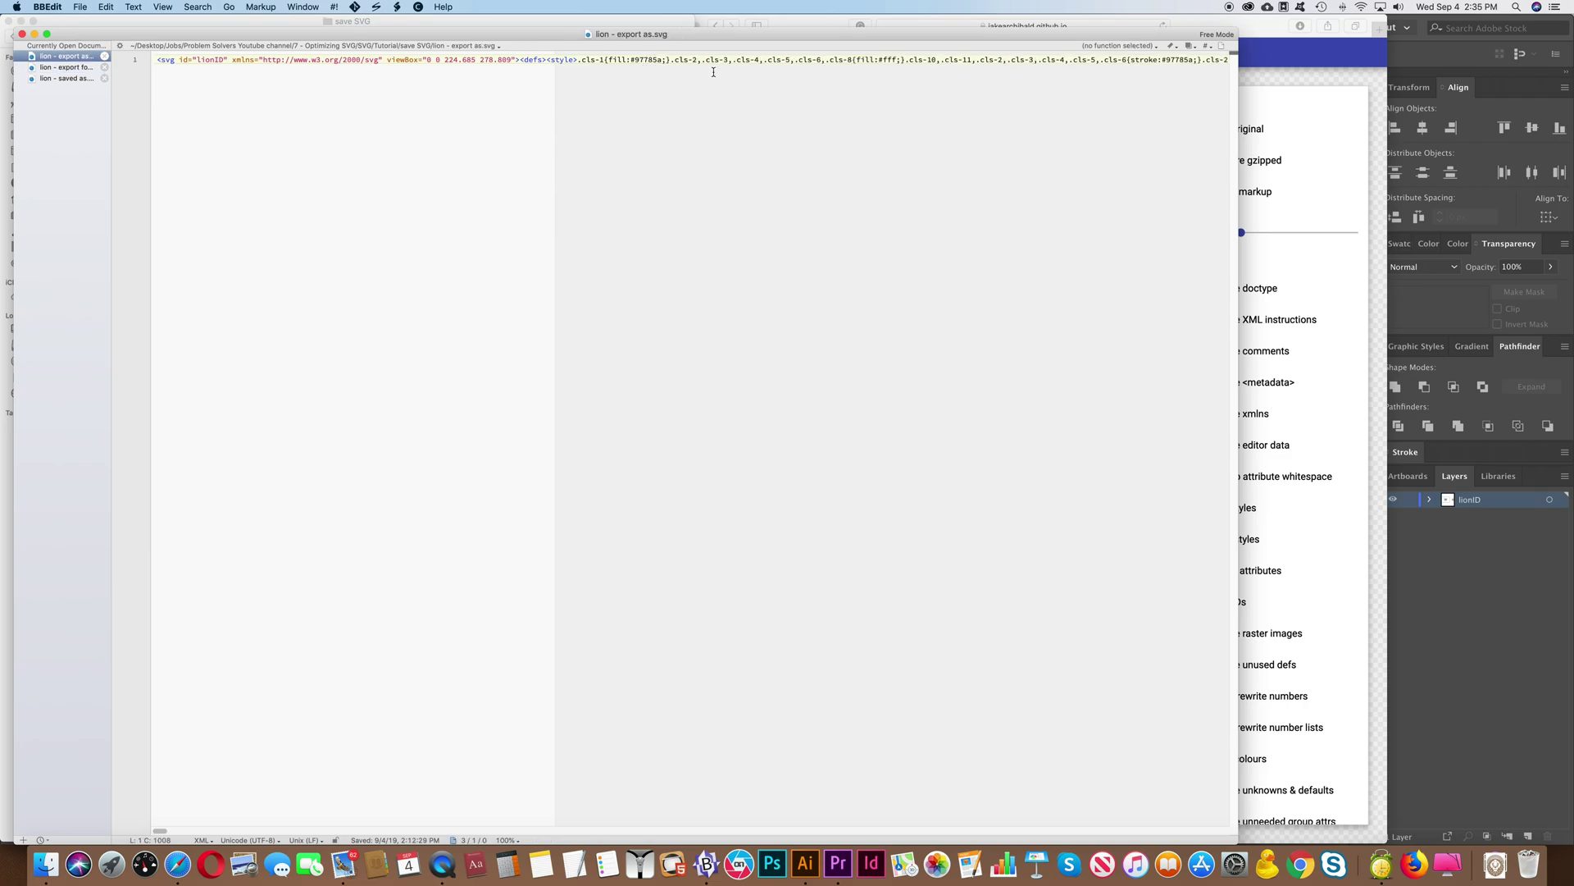
pyautogui.click(663, 61)
pyautogui.hscroll(10, 897, 75)
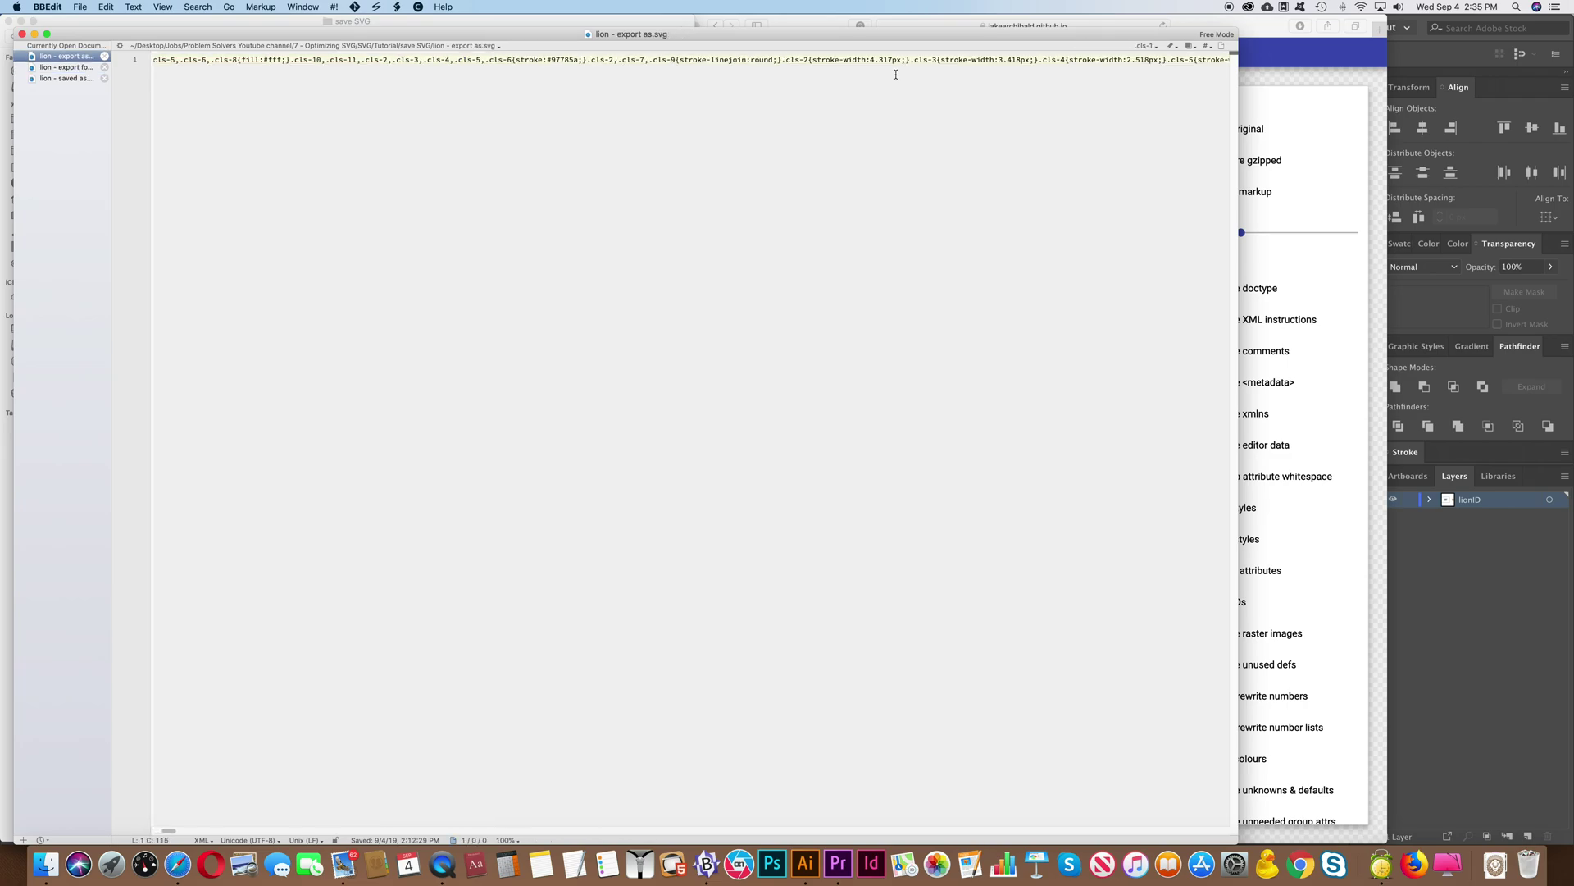
pyautogui.hscroll(1, 895, 75)
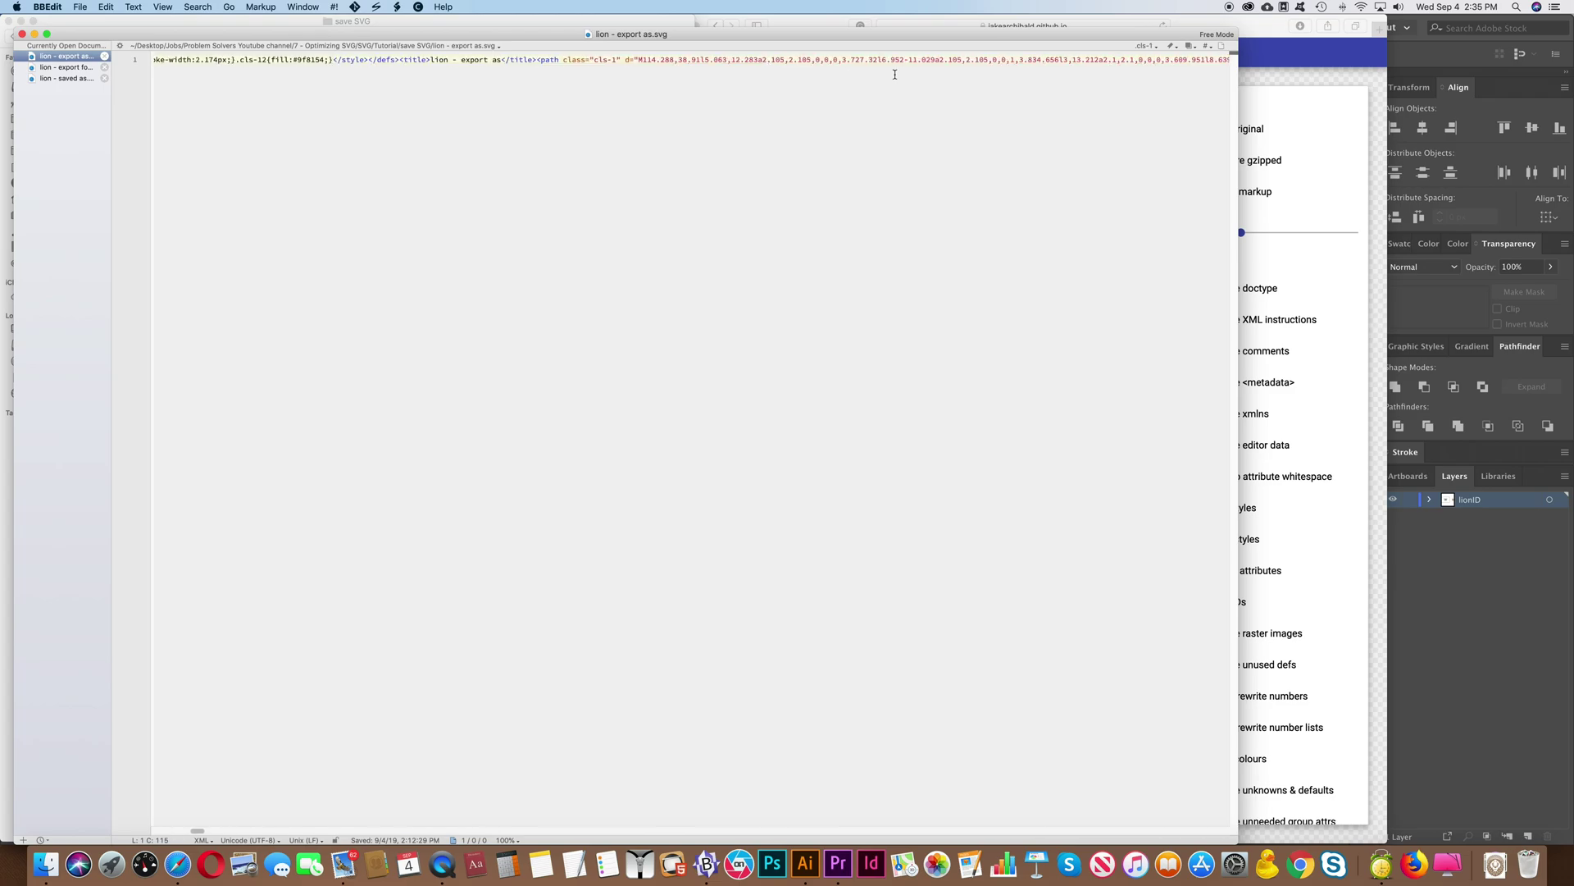
pyautogui.moveTo(537, 62); pyautogui.dragTo(398, 65)
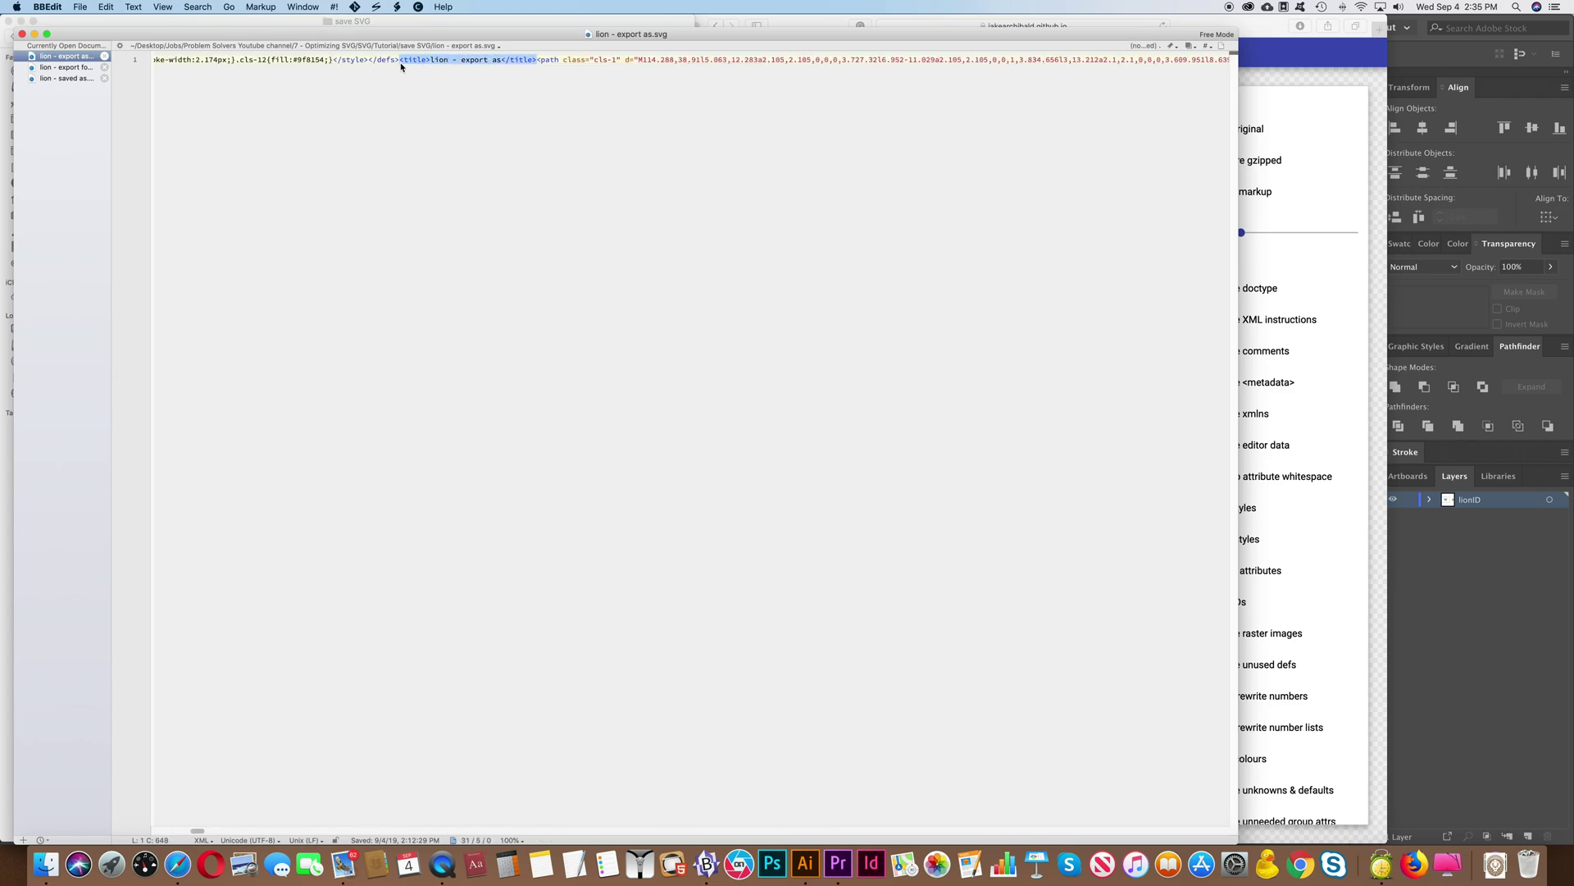
pyautogui.click(69, 67)
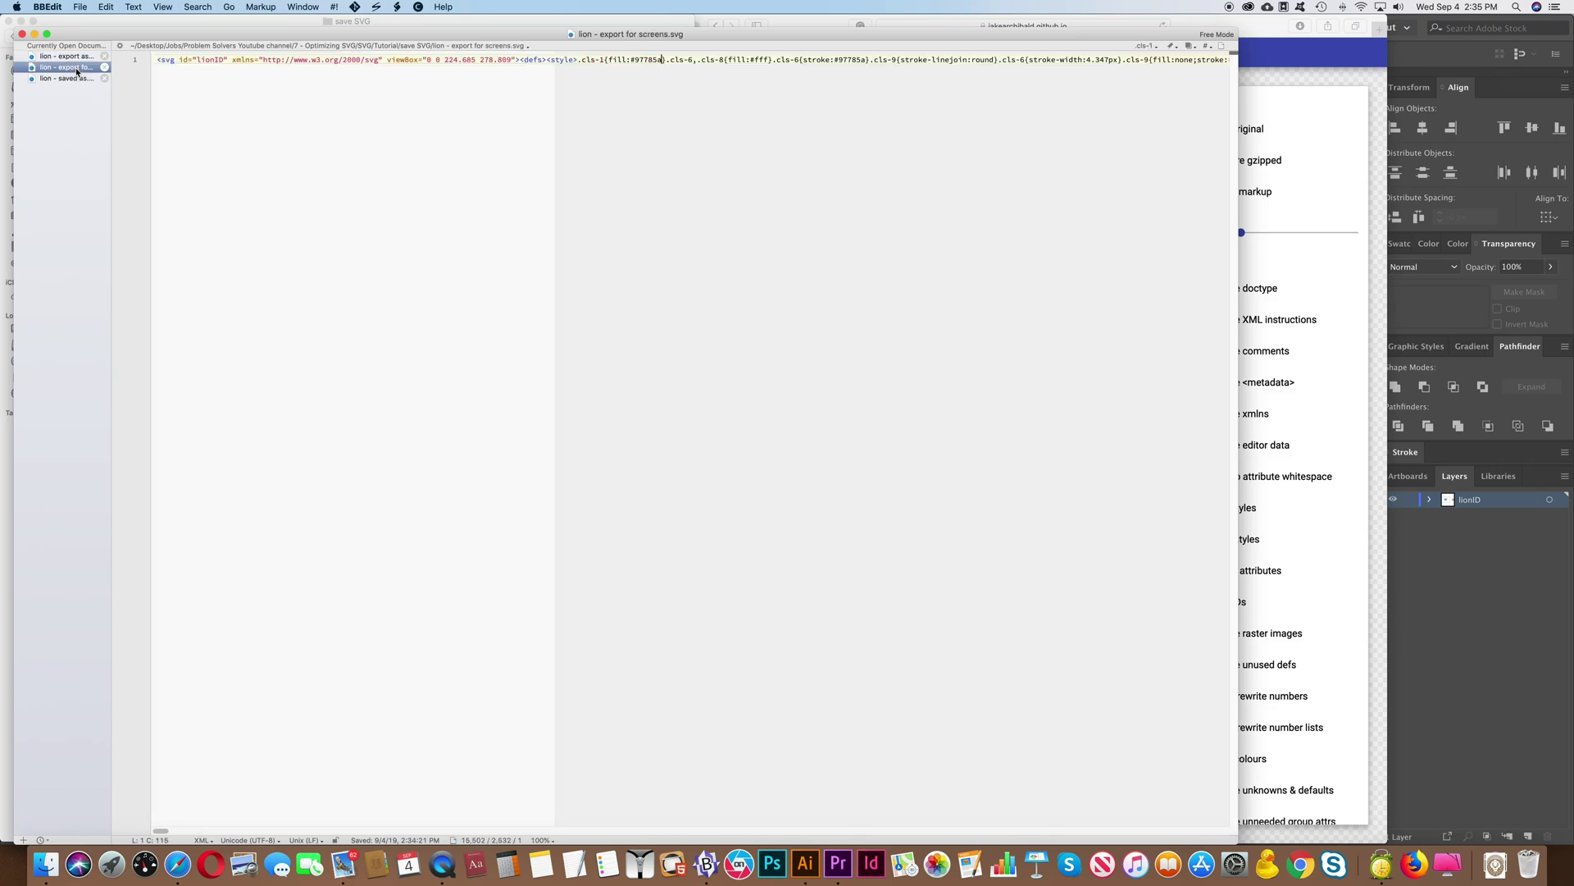
pyautogui.click(69, 78)
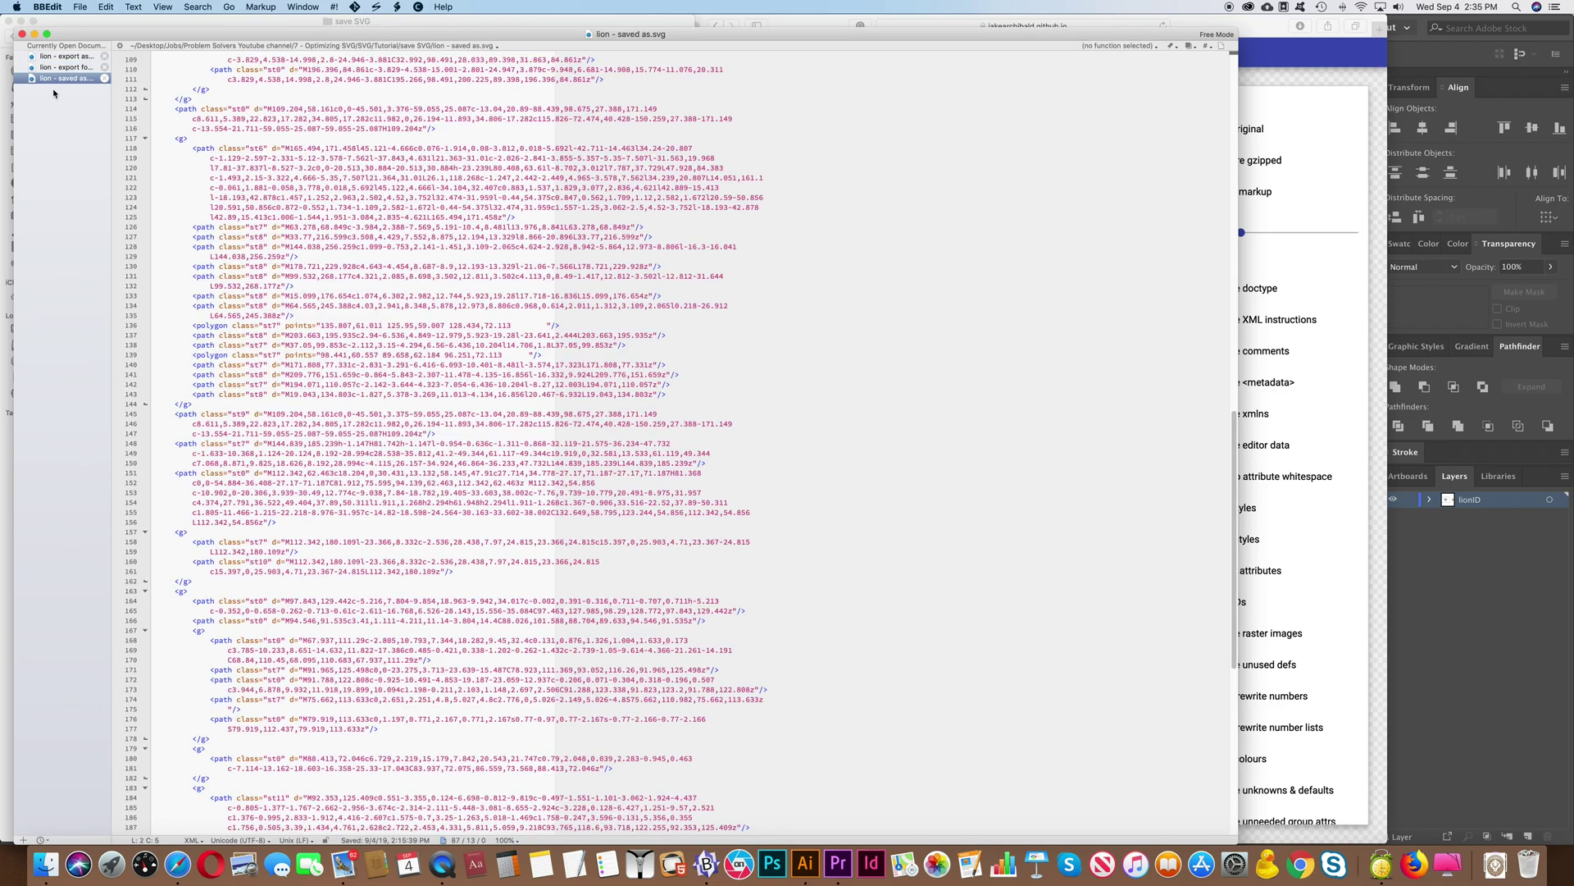
pyautogui.press('super+Tab')
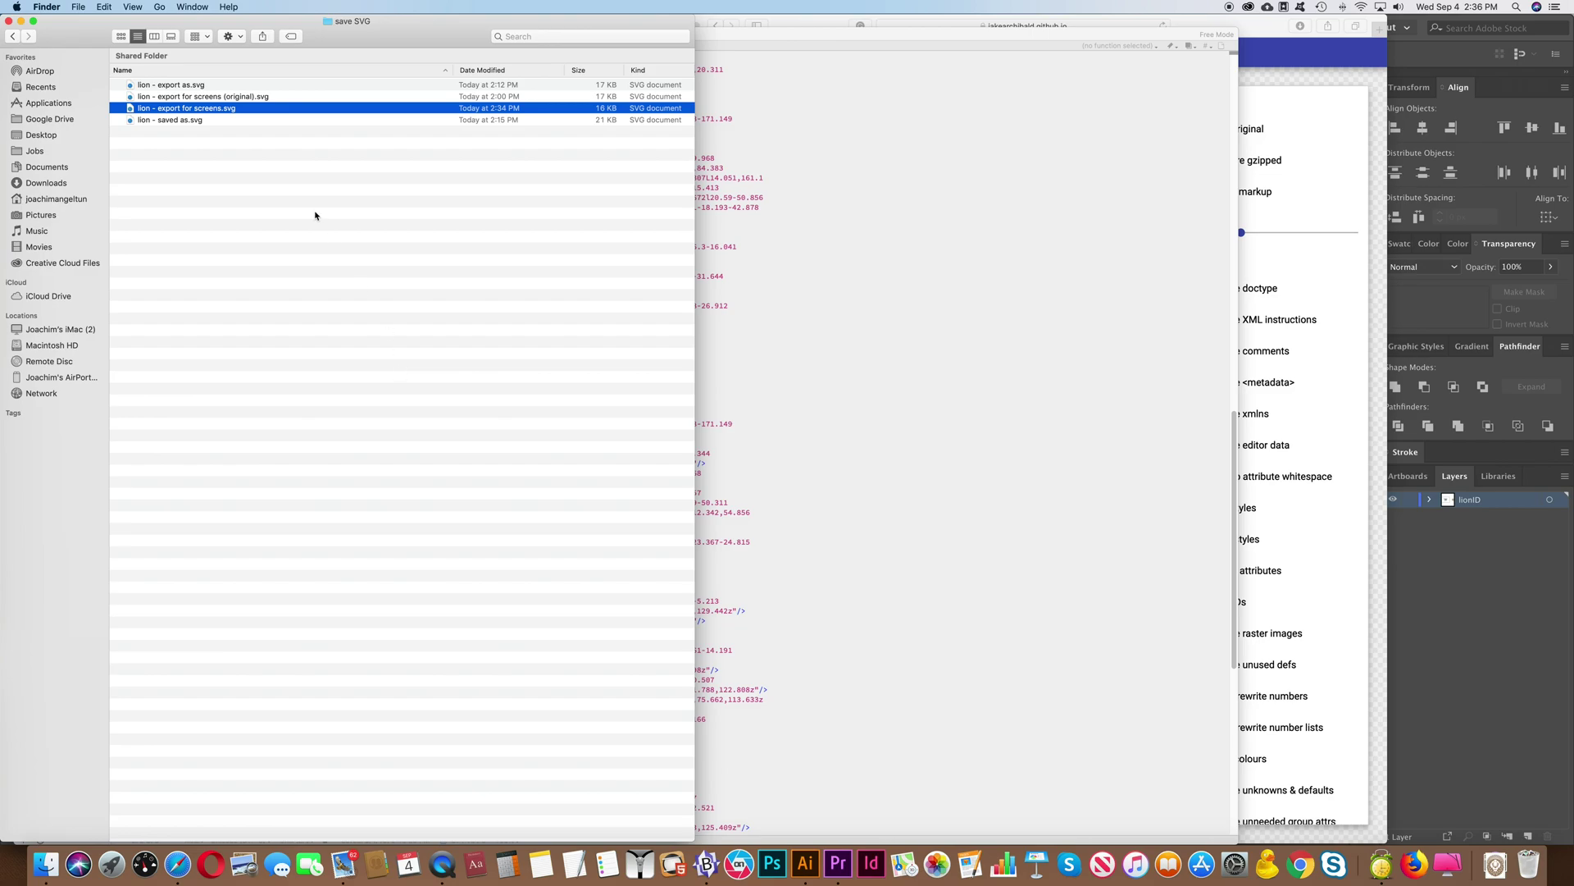
# Step: Load lion - saved as.svg into SVGOMG and rename the Finder file to 'lion - saved as (original).svg'
pyautogui.moveTo(168, 119); pyautogui.dragTo(1002, 328)
pyautogui.press('super+Tab')
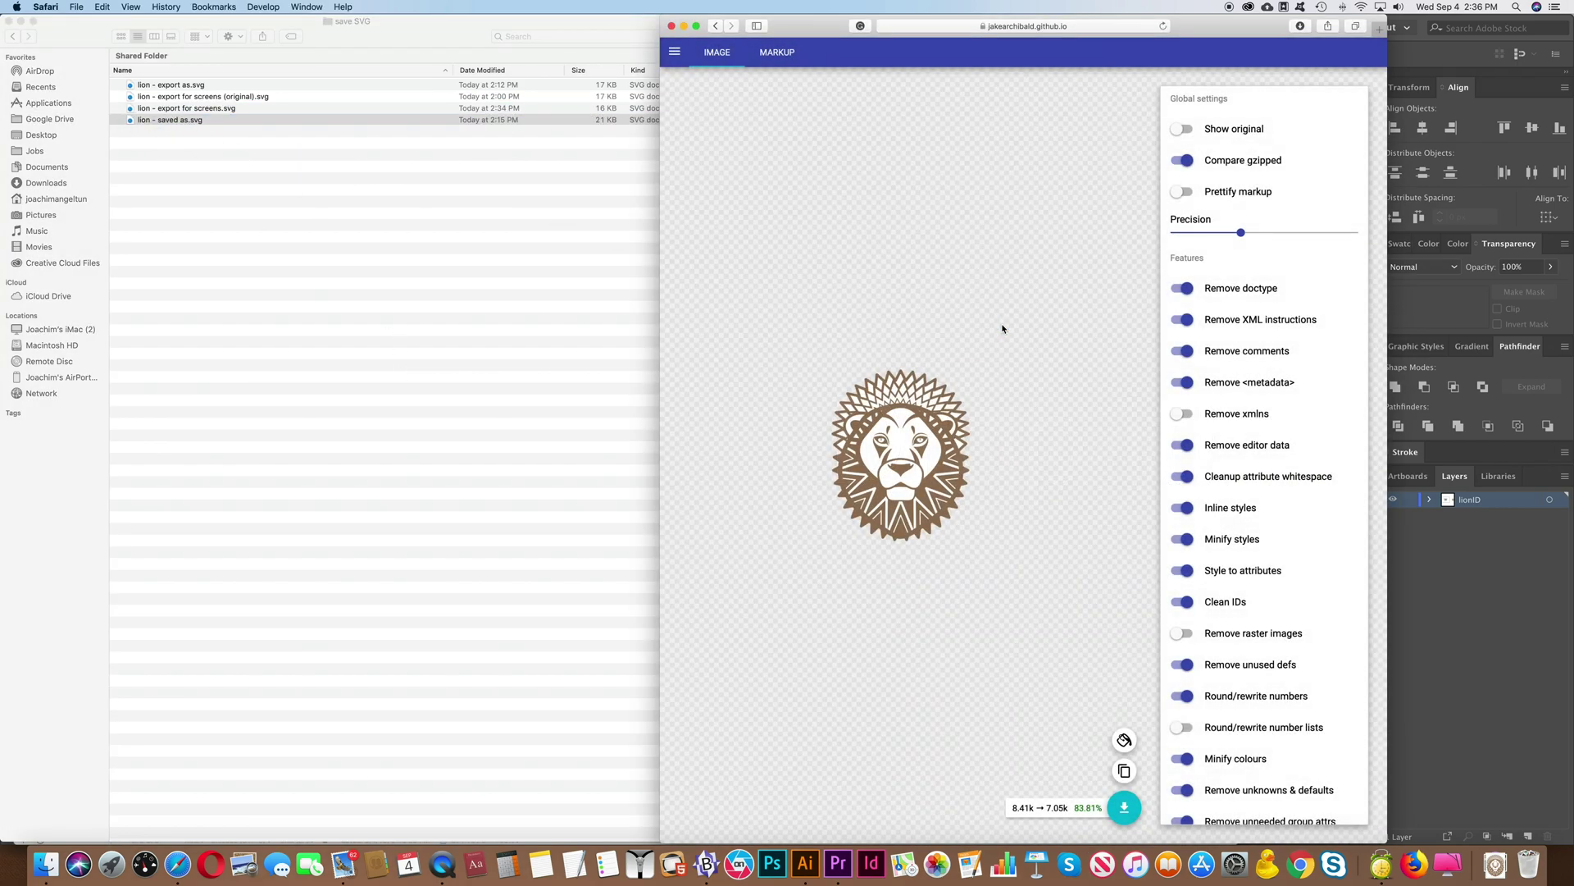
pyautogui.click(187, 120)
pyautogui.click(188, 120)
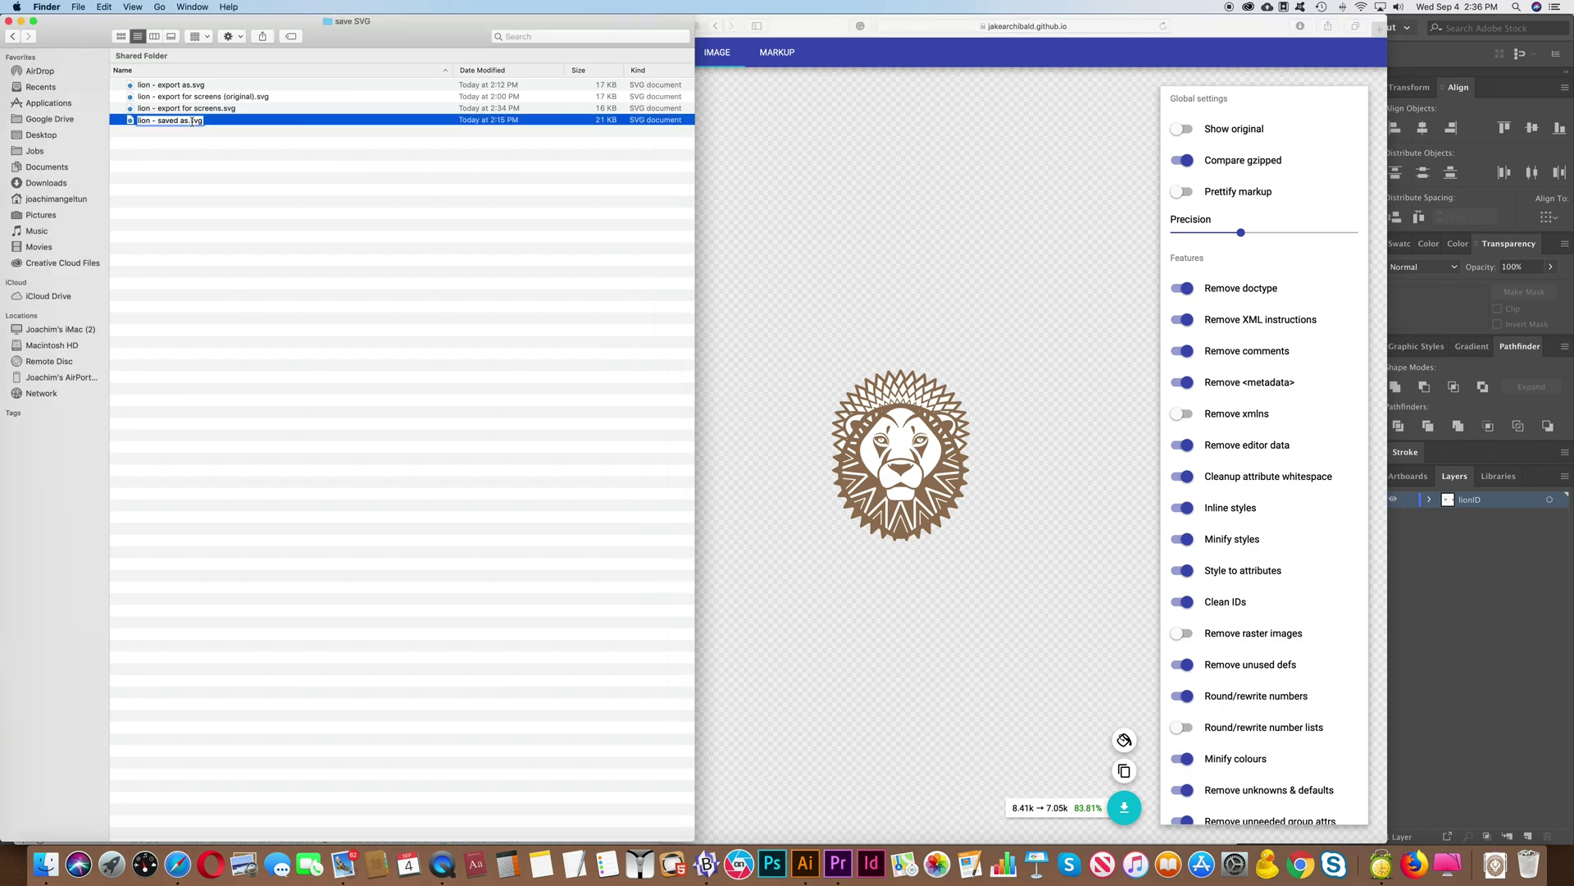
pyautogui.write('()')
pyautogui.write('original')
pyautogui.press('Return')
# Step: Download the optimized saved-as lion (6.58k → 6.1k) into the save SVG folder
pyautogui.click(945, 342)
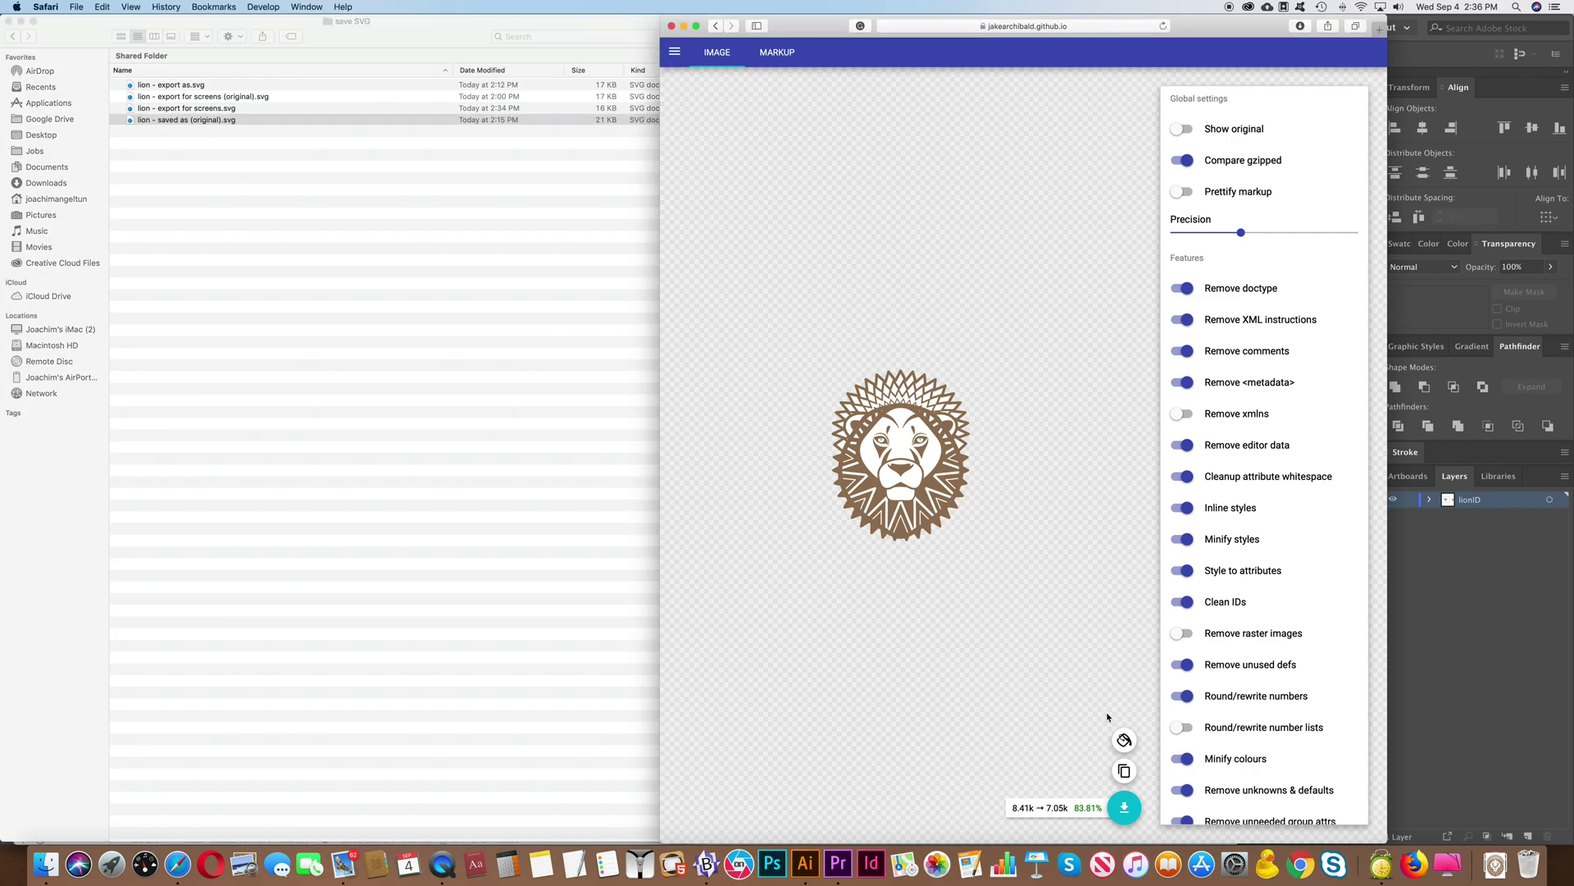
pyautogui.click(1126, 810)
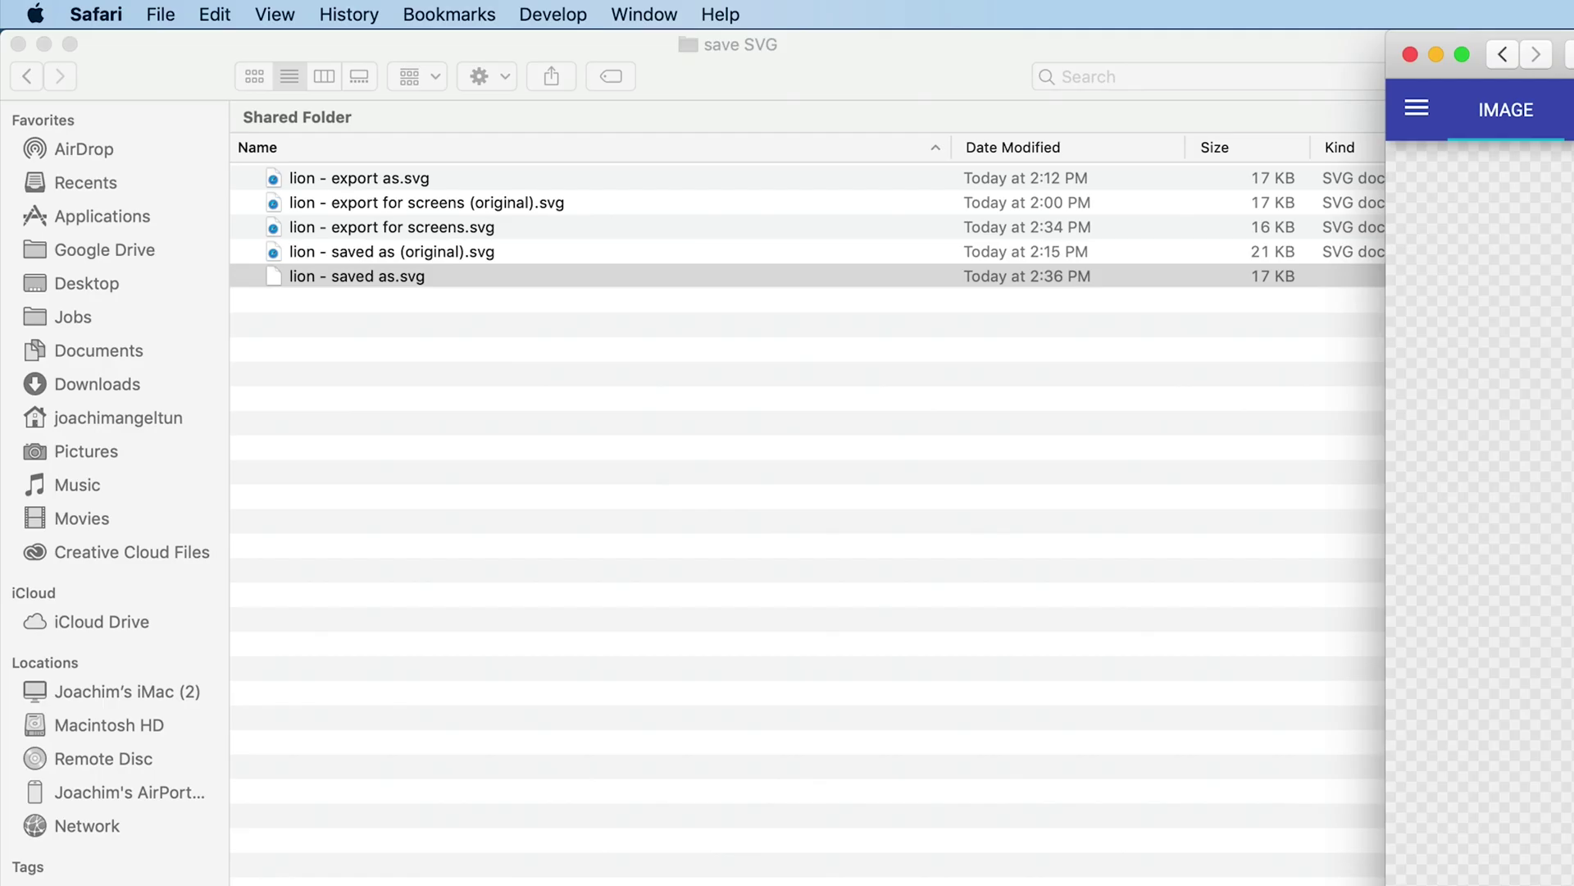
pyautogui.click(544, 381)
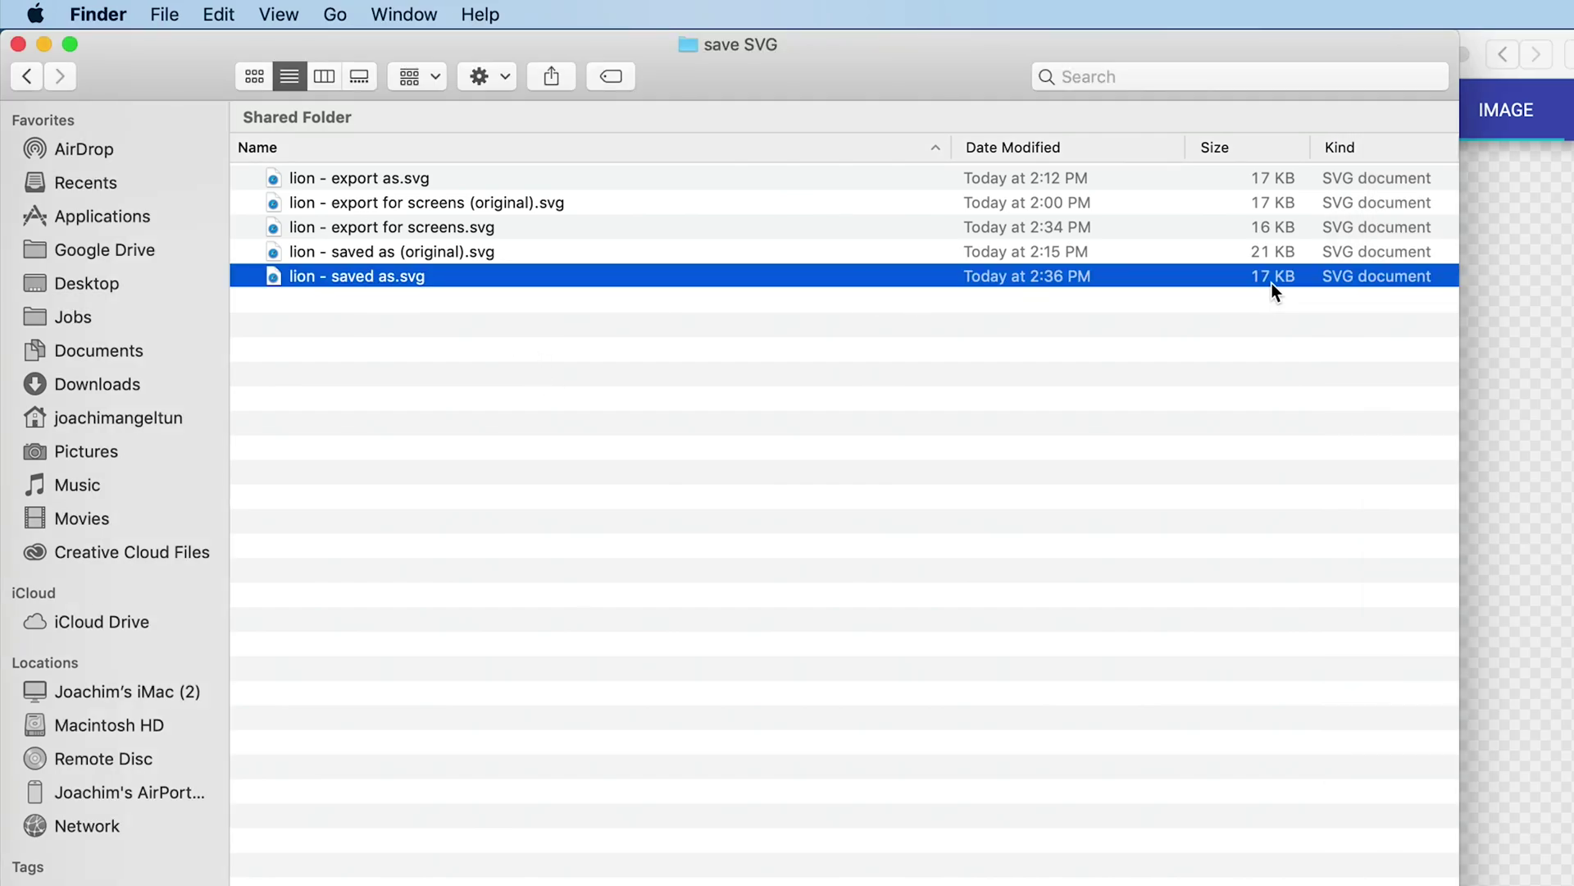
pyautogui.click(1270, 228)
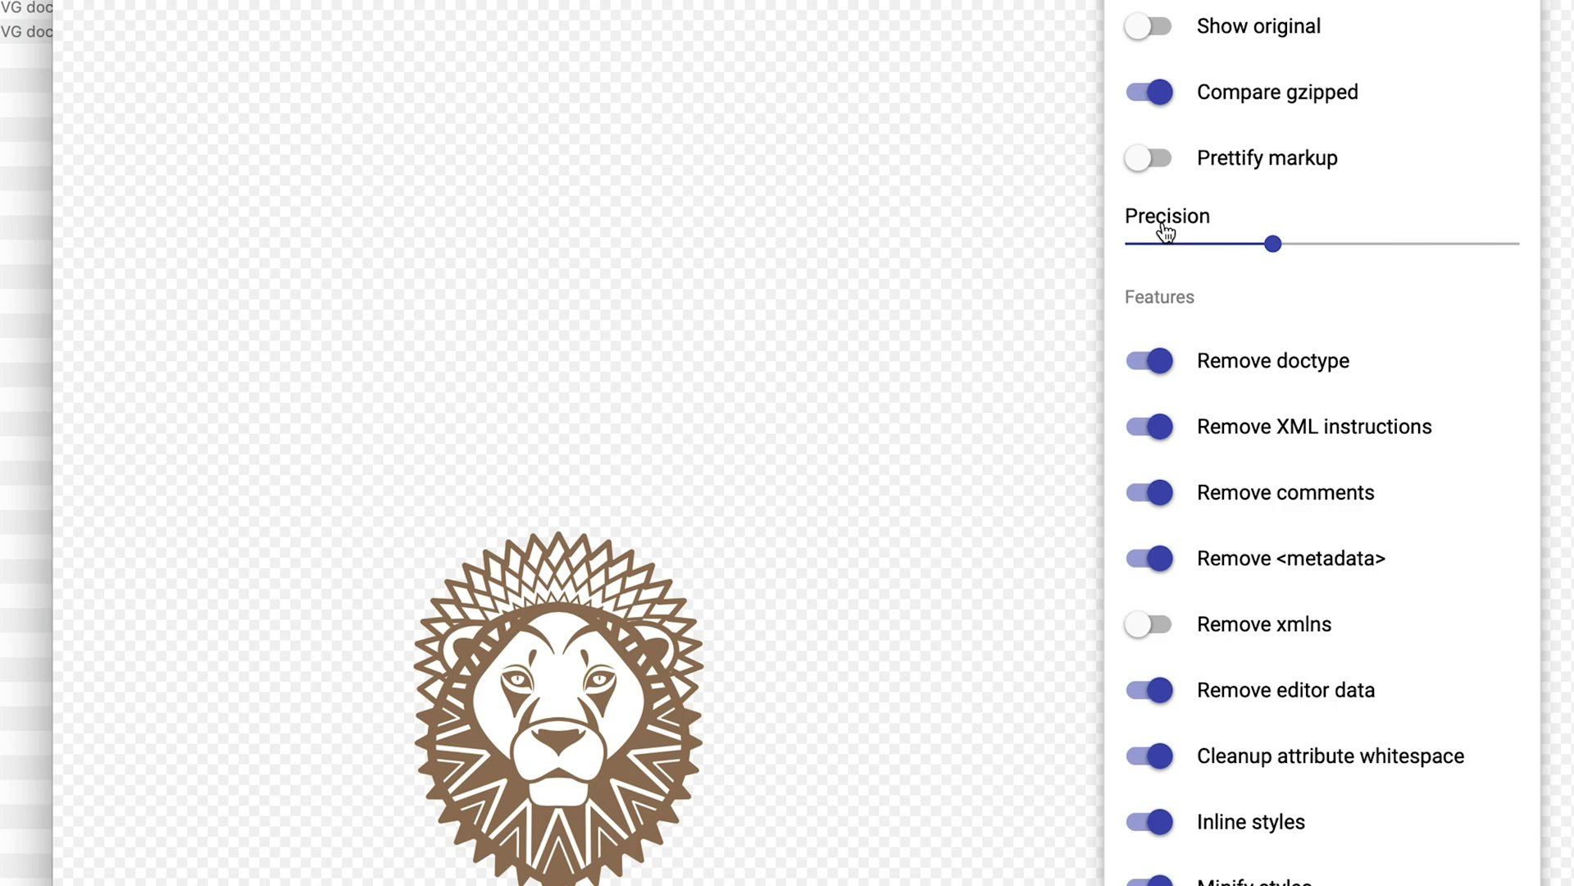
# Step: Lower SVGOMG's number precision from 3 to 1, shrinking the lion to 4.02k (61.07%)
pyautogui.click(1274, 246)
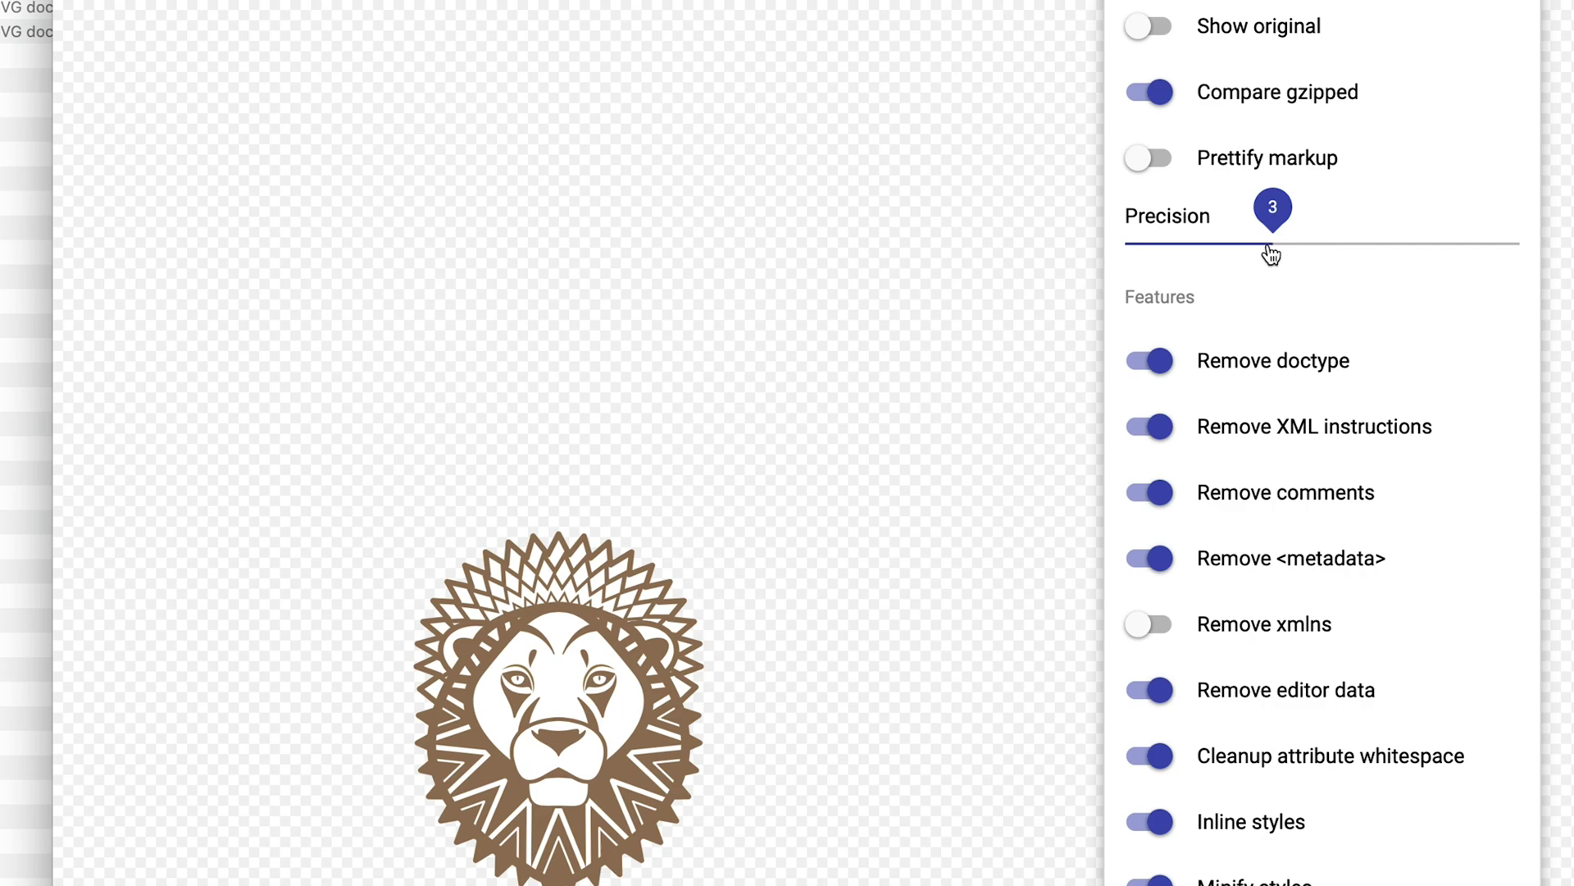
pyautogui.moveTo(1271, 255); pyautogui.dragTo(1242, 255)
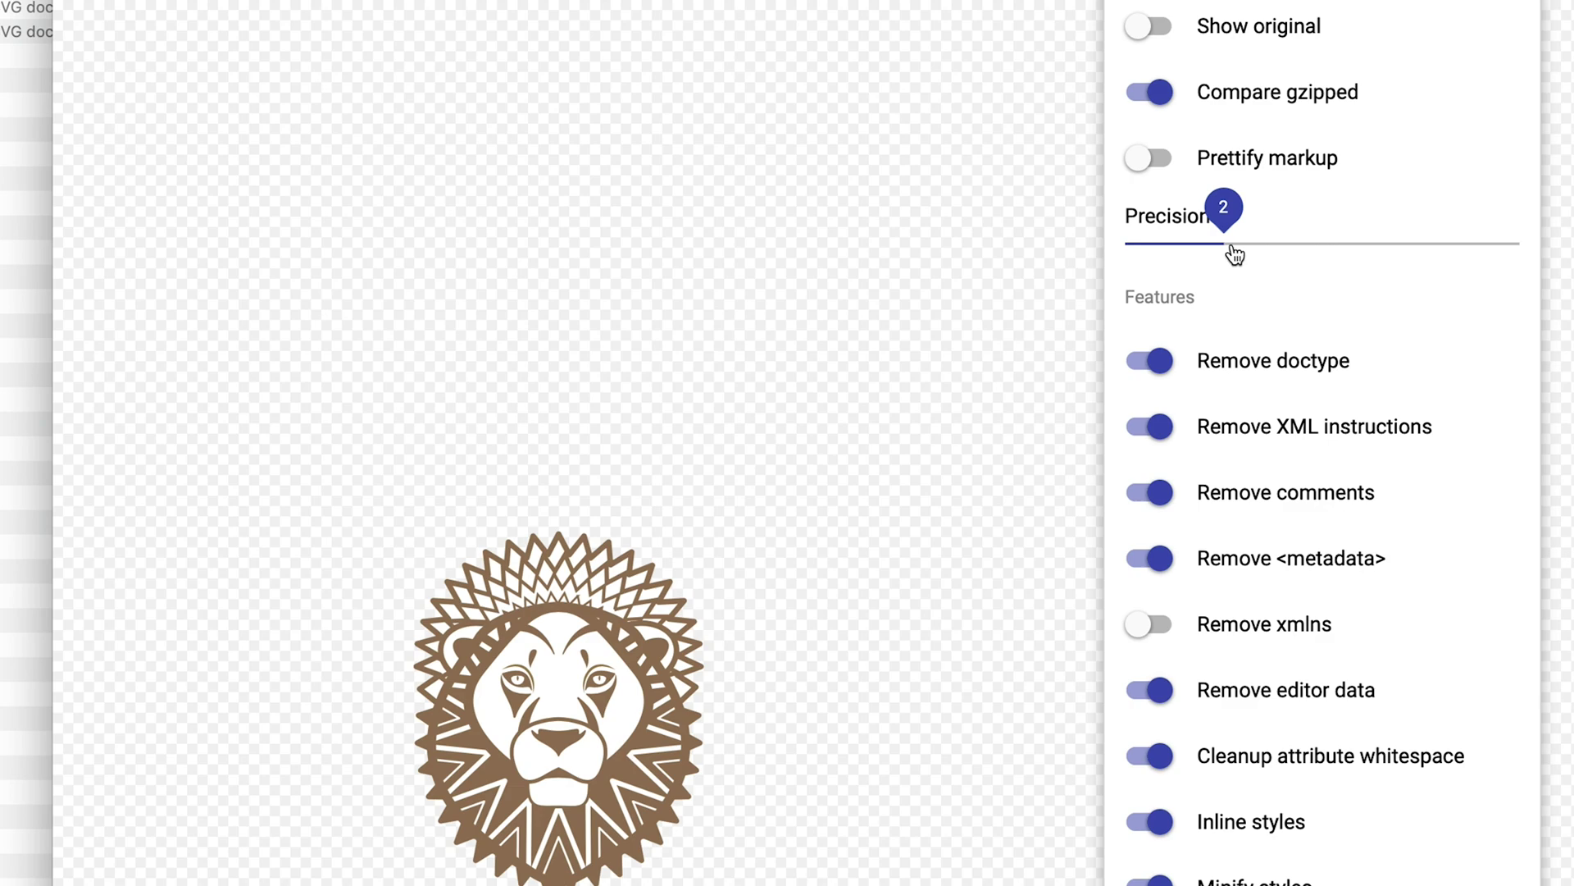
pyautogui.moveTo(1234, 255); pyautogui.dragTo(1129, 252)
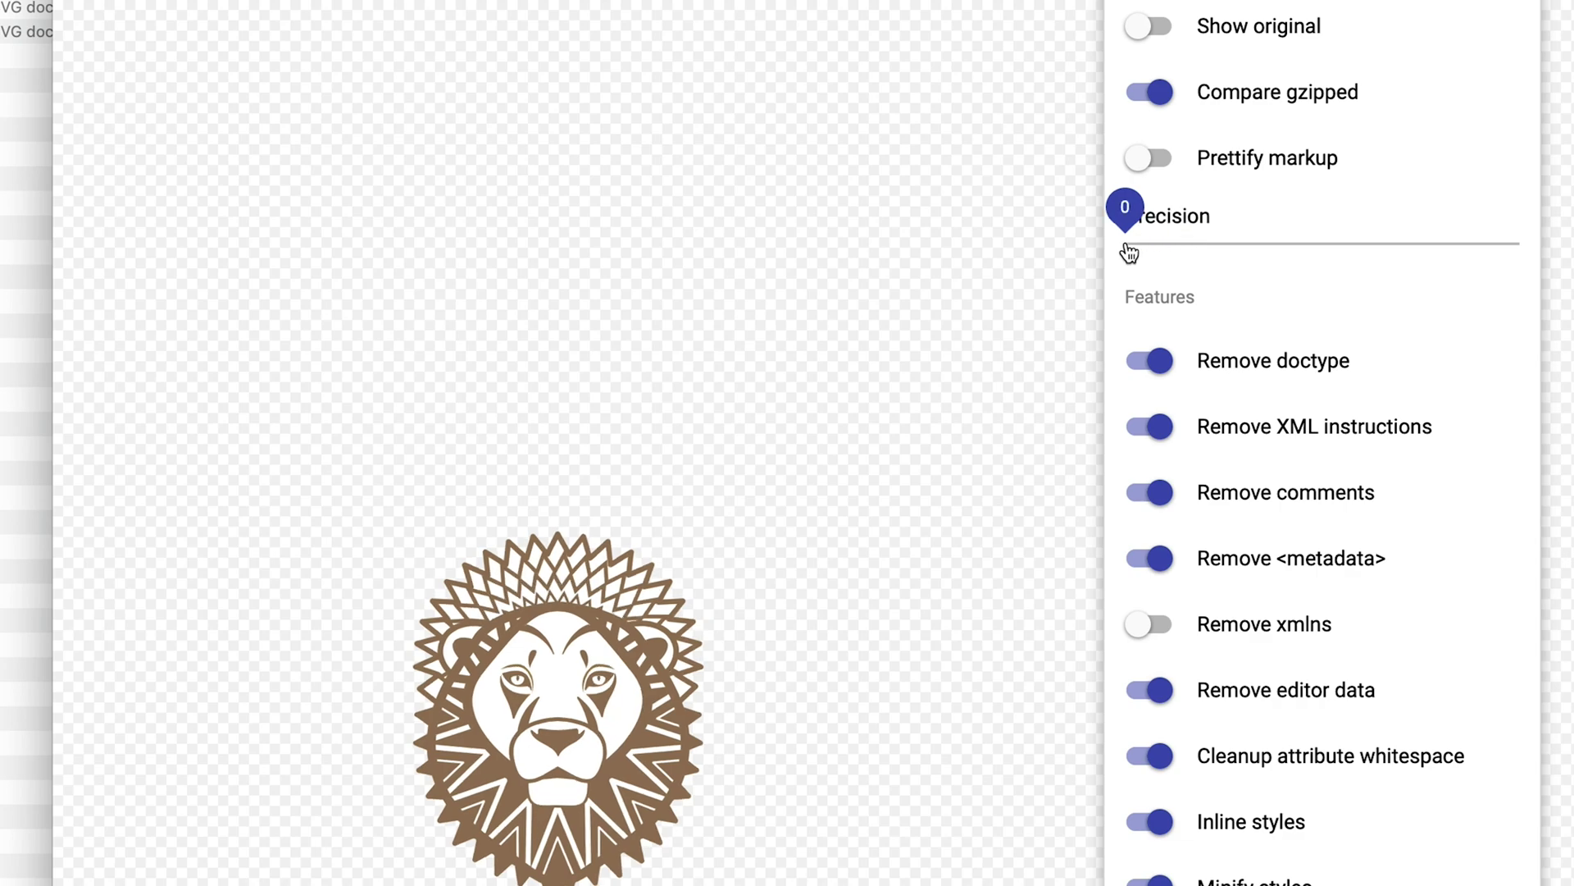
pyautogui.moveTo(1129, 253); pyautogui.dragTo(1168, 250)
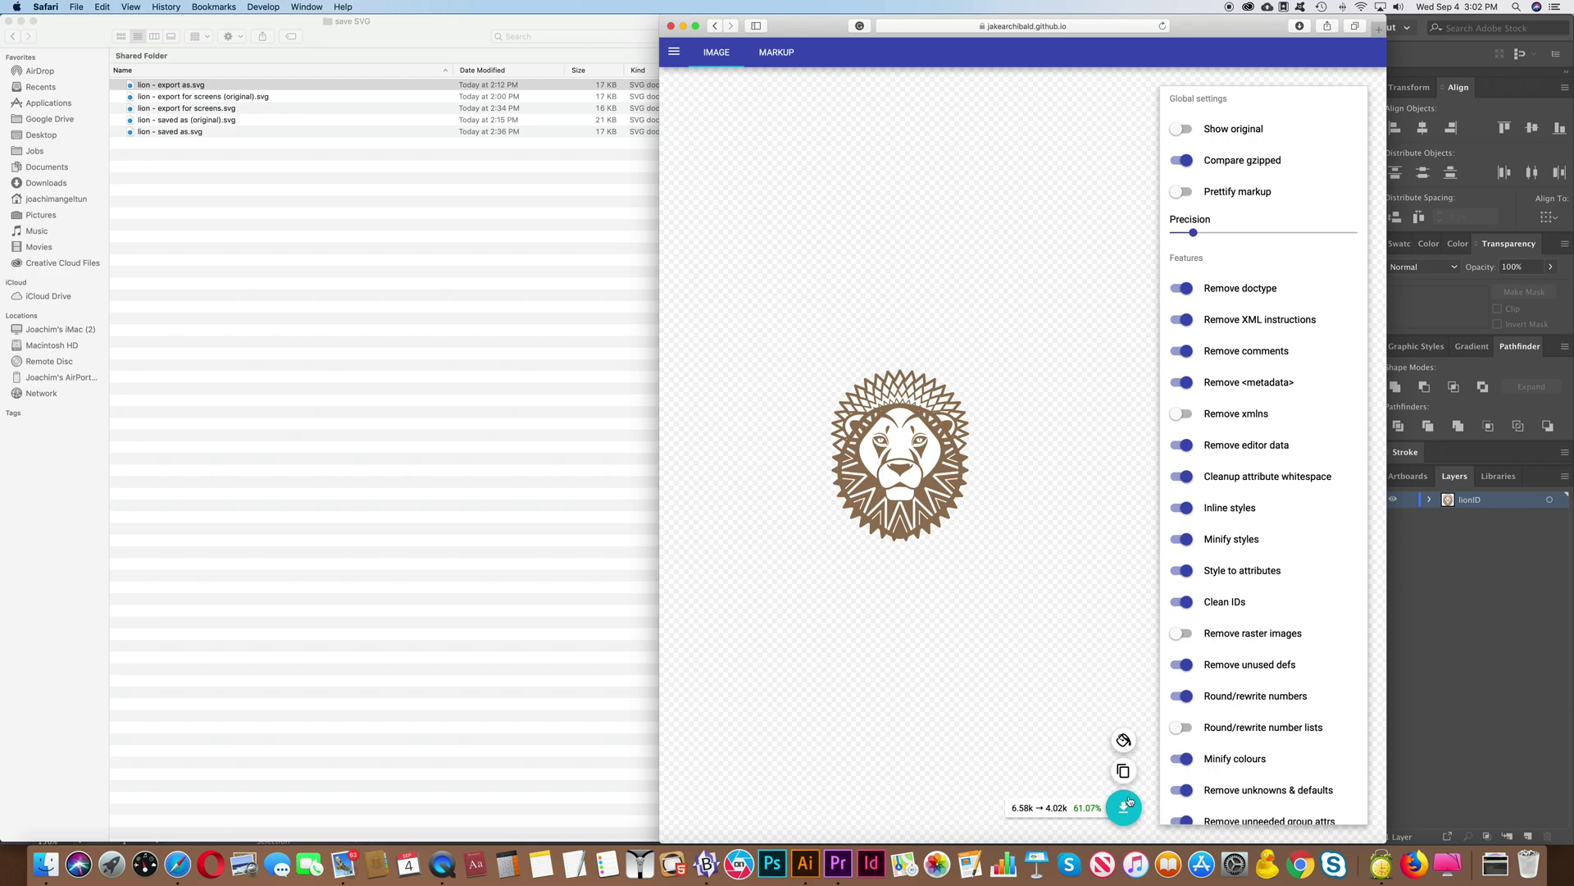
# Step: Download the 1-decimal lion and rename the old file to 'lion - export as (3decimals).svg'
pyautogui.click(1129, 810)
pyautogui.click(183, 85)
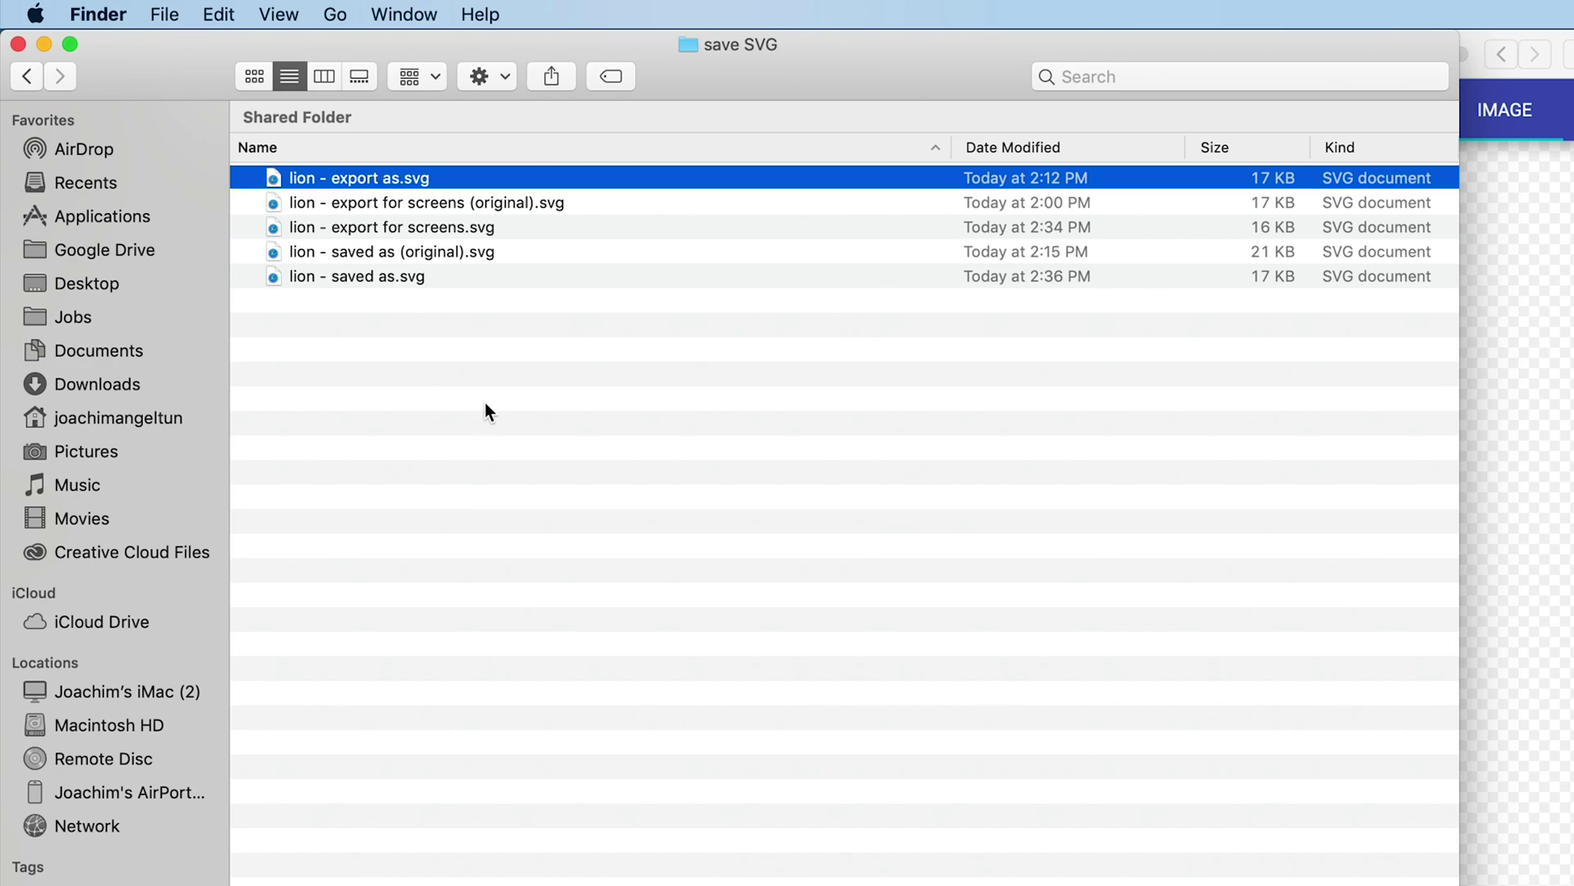
pyautogui.click(391, 182)
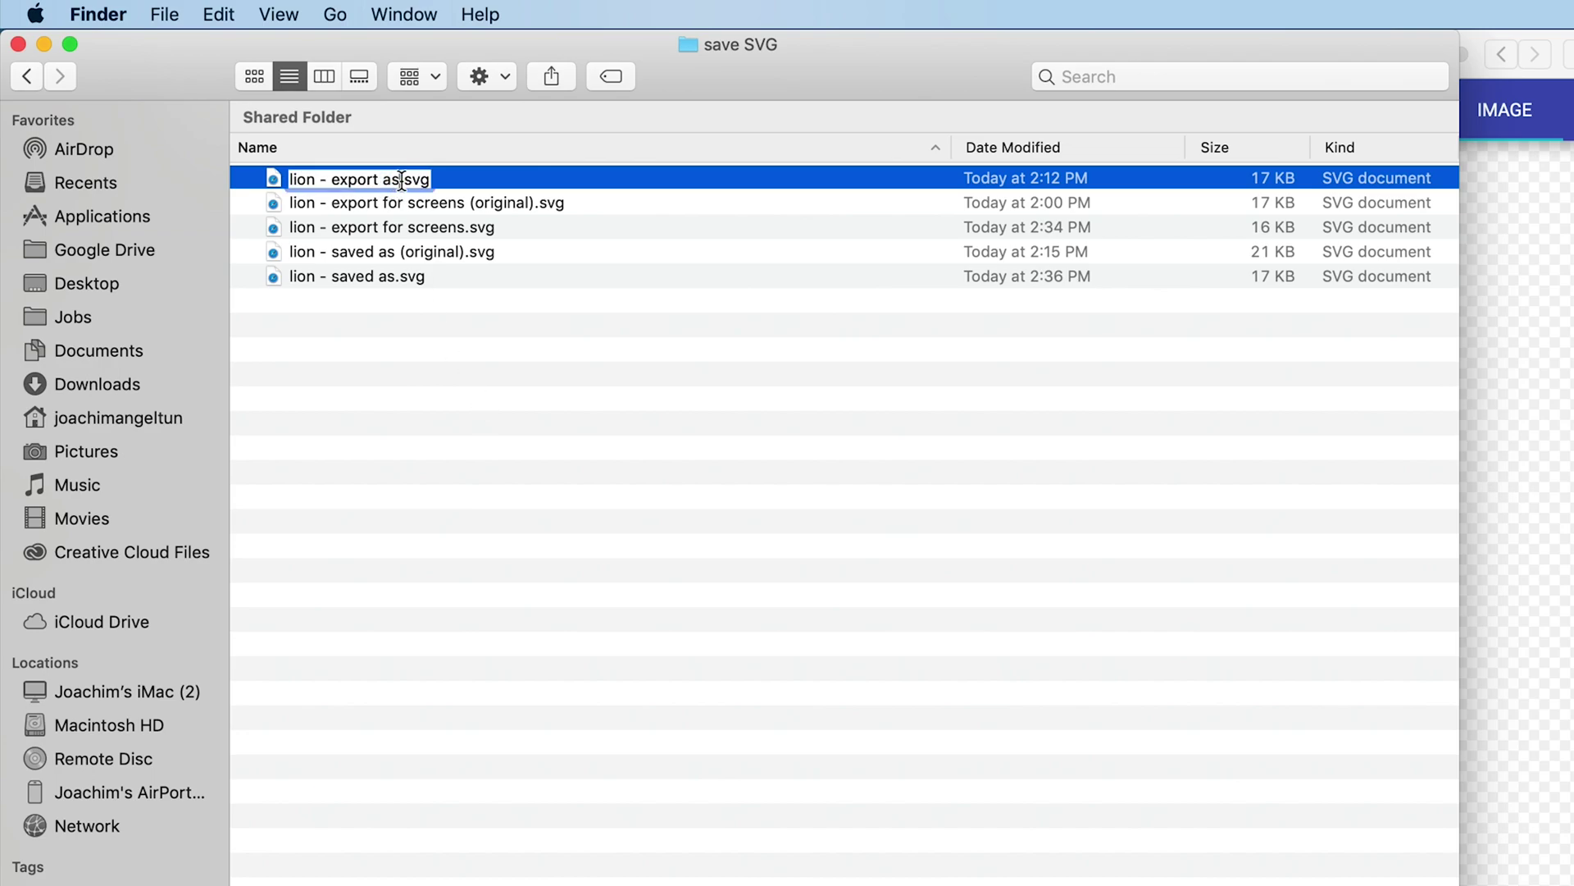
pyautogui.write('()')
pyautogui.click(410, 178)
pyautogui.write('3de')
pyautogui.write('cimals')
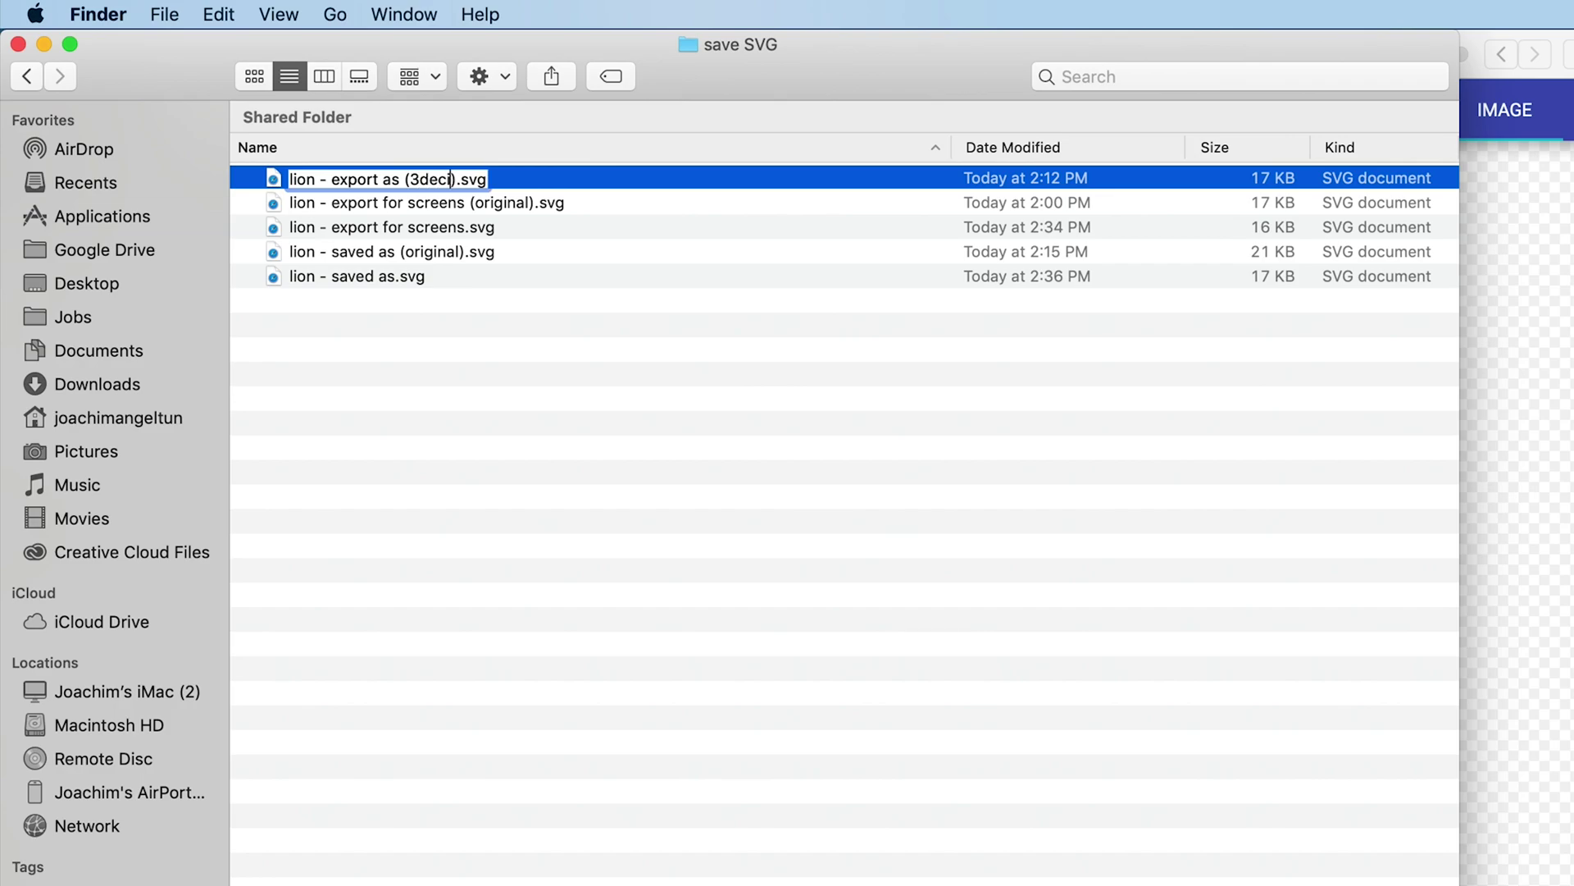
pyautogui.press('Return')
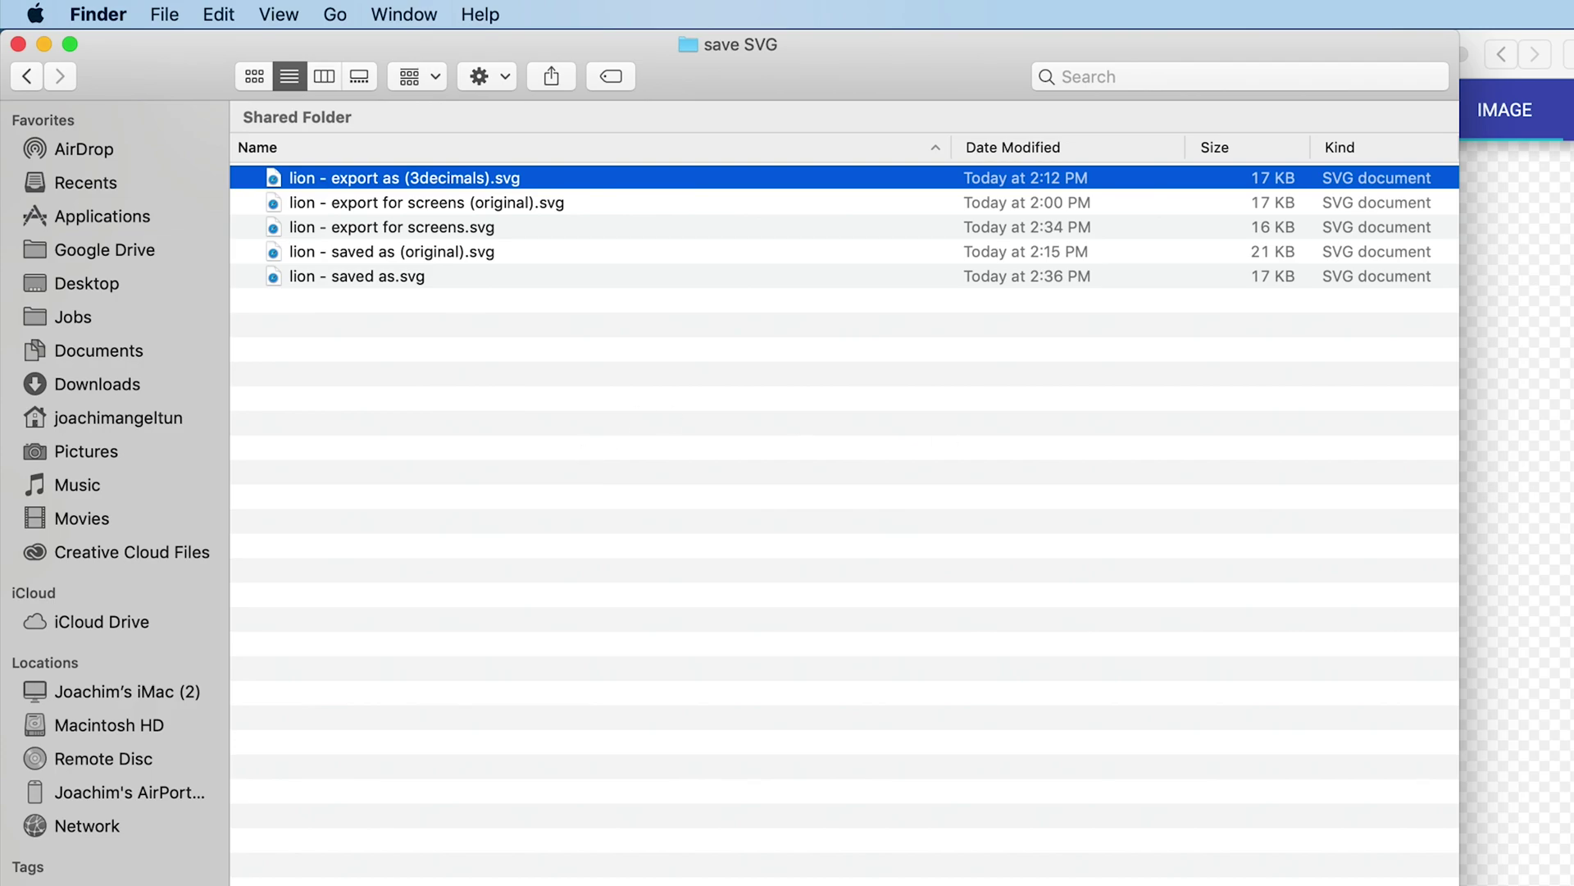
# Step: Add the 11 KB download to the folder as 'lion - export as (1decimal).svg'
pyautogui.moveTo(1517, 410); pyautogui.dragTo(804, 684)
pyautogui.click(415, 208)
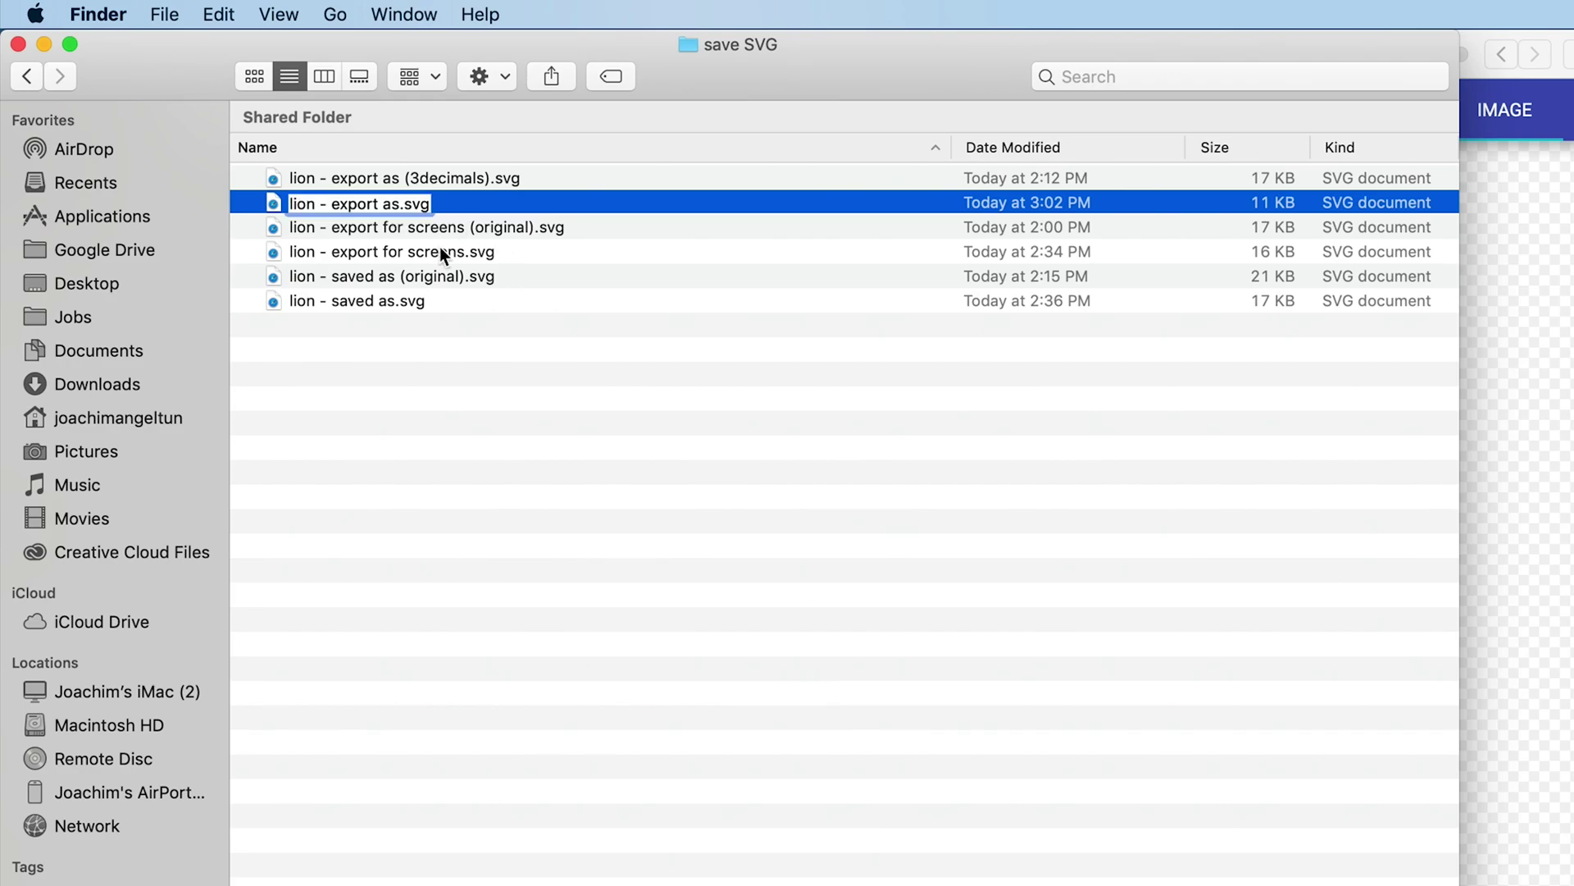
pyautogui.press('Right')
pyautogui.write('()')
pyautogui.press('Left')
pyautogui.write('1')
pyautogui.write('decimal')
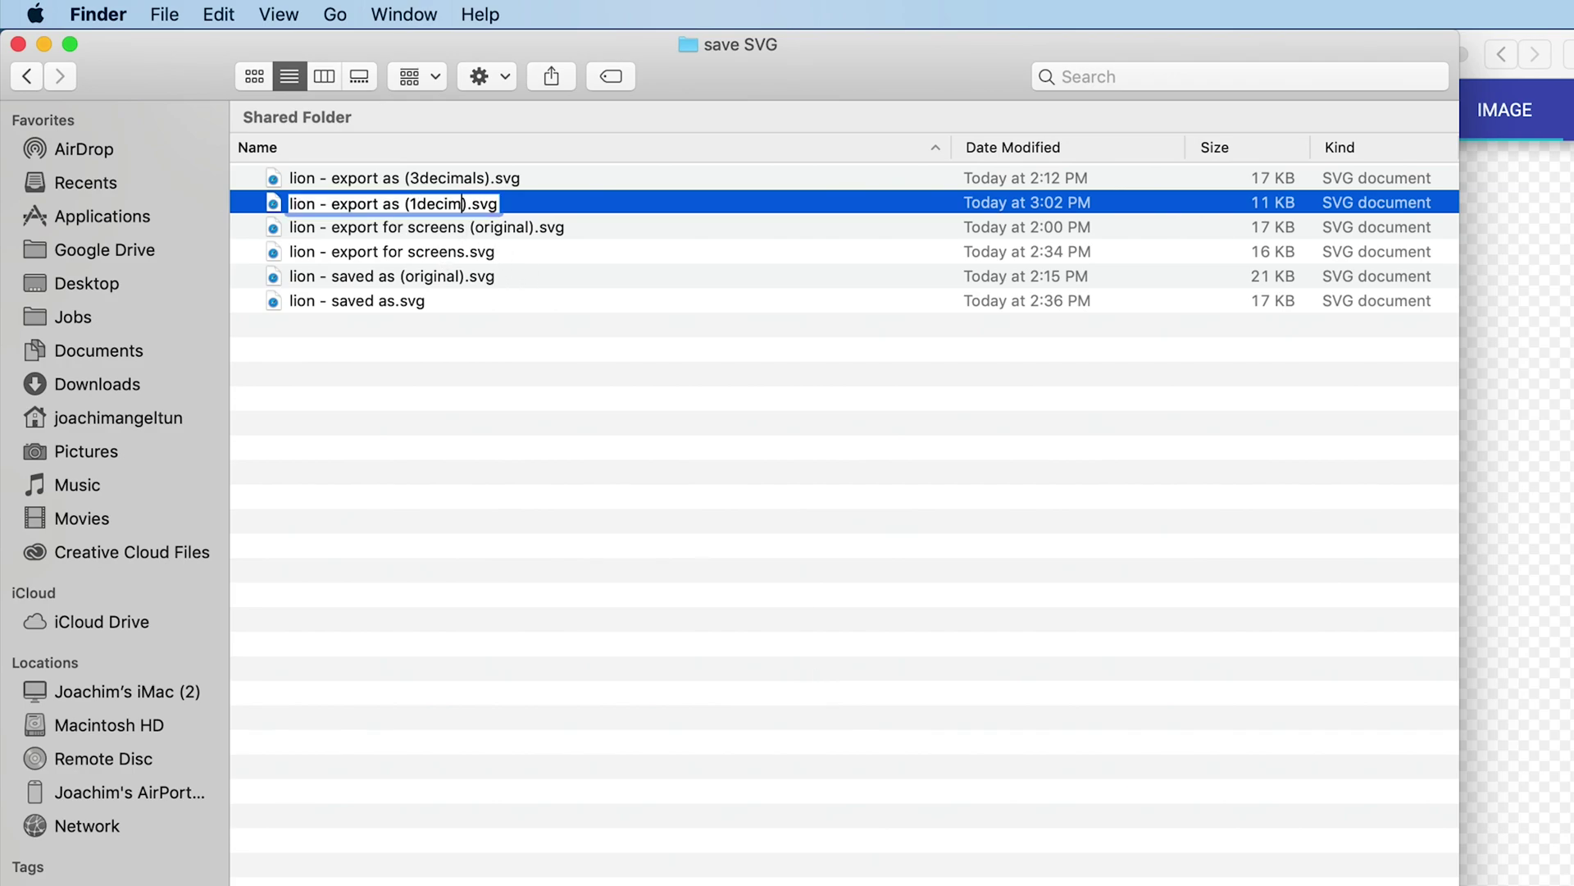
pyautogui.press('Return')
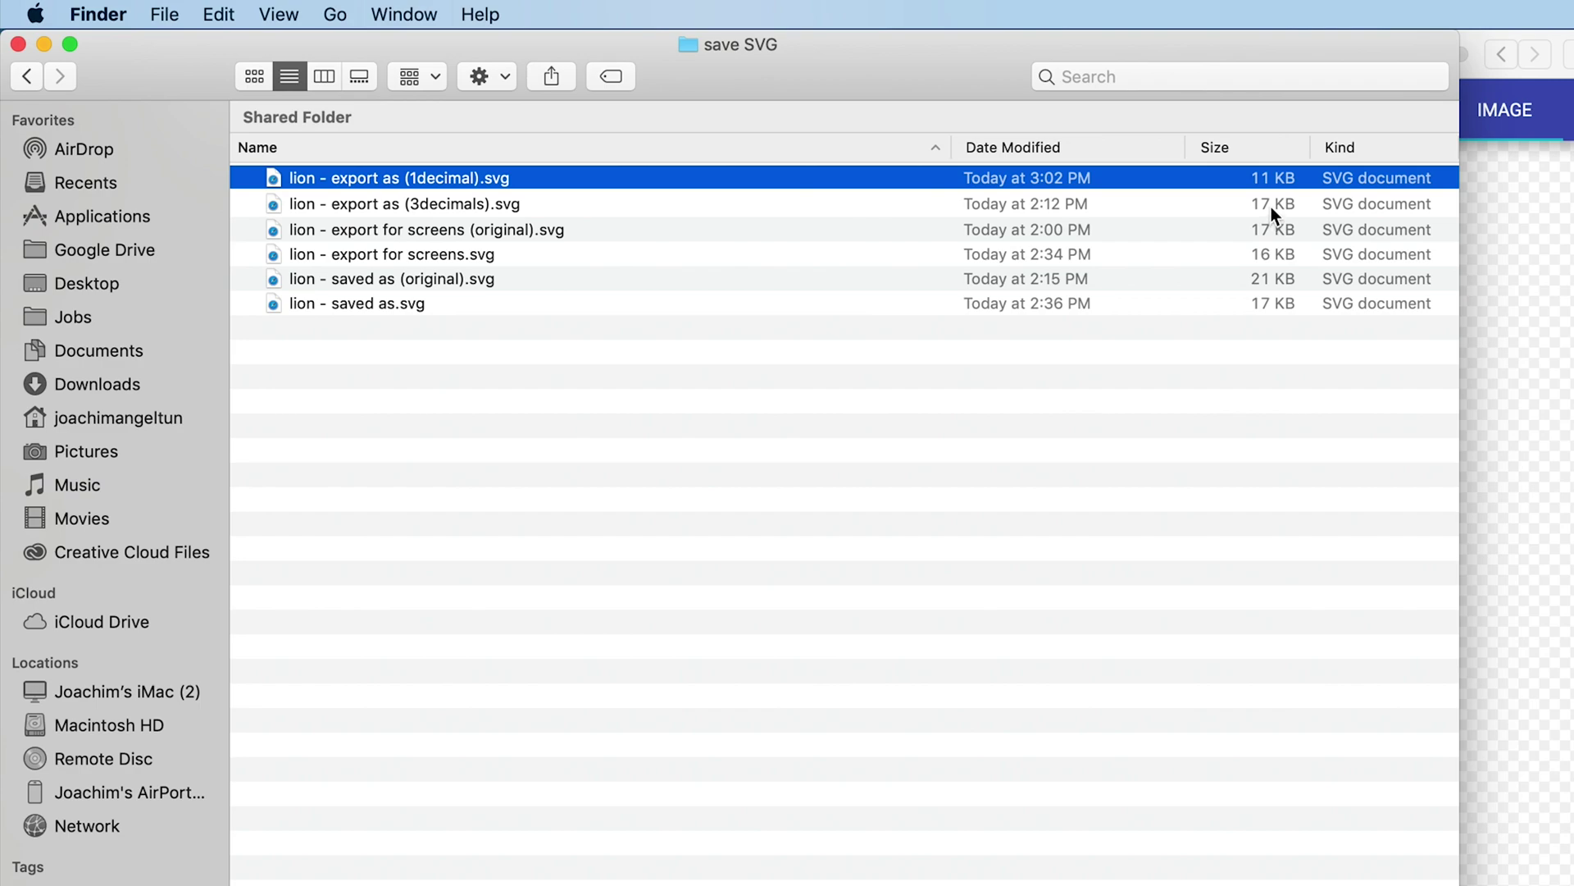
pyautogui.click(484, 204)
# Step: Quick Look the (1decimal) lion, flicking repeatedly to the (3decimals) version to compare renderings
pyautogui.click(445, 179)
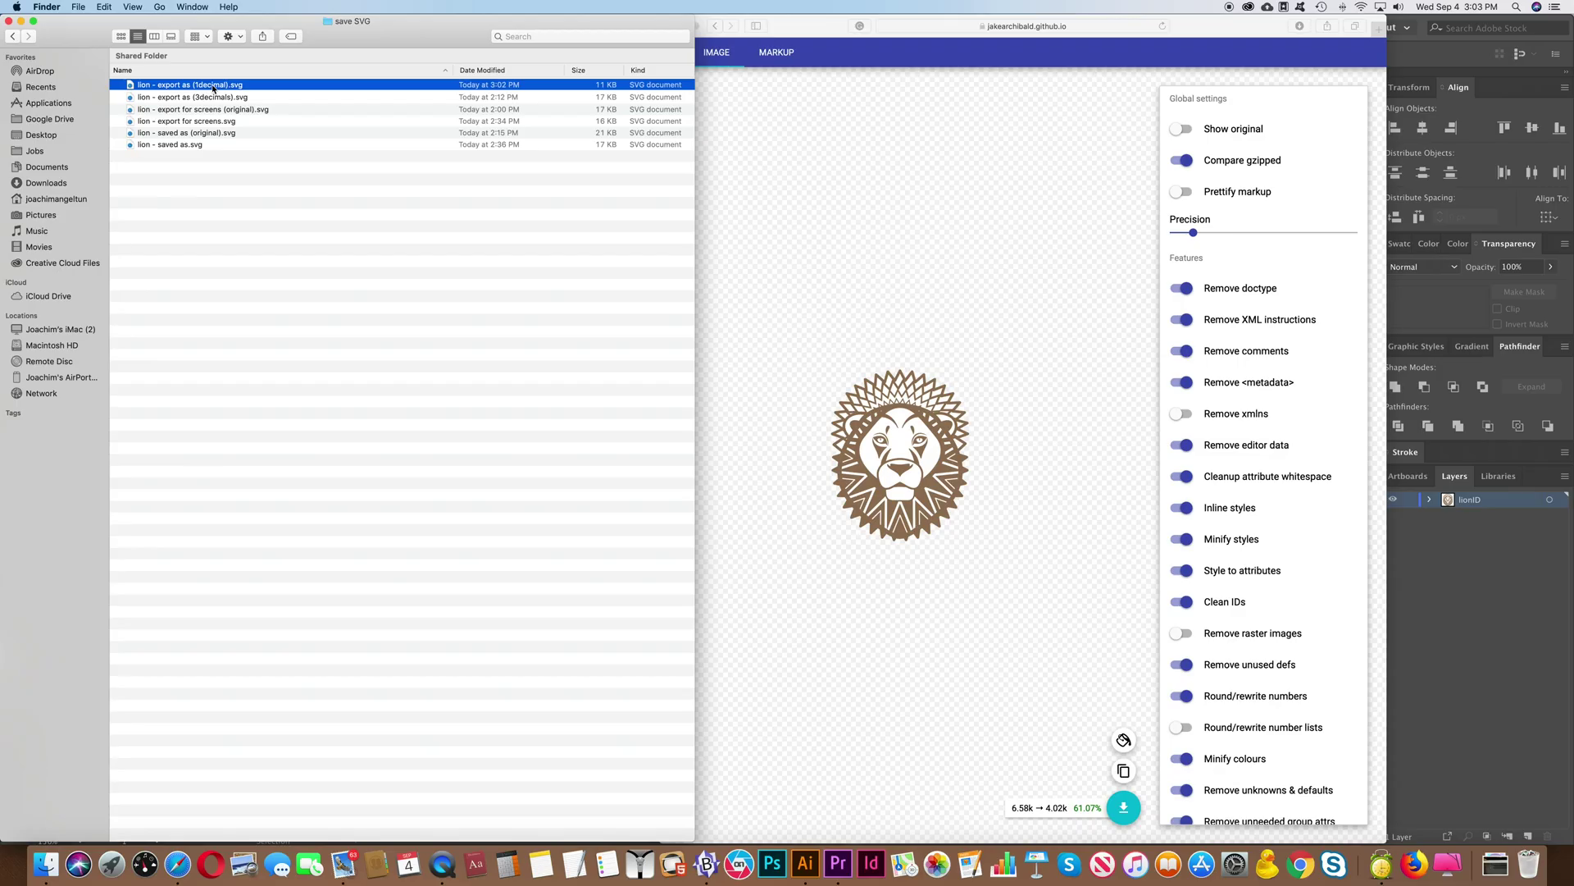
pyautogui.press('space')
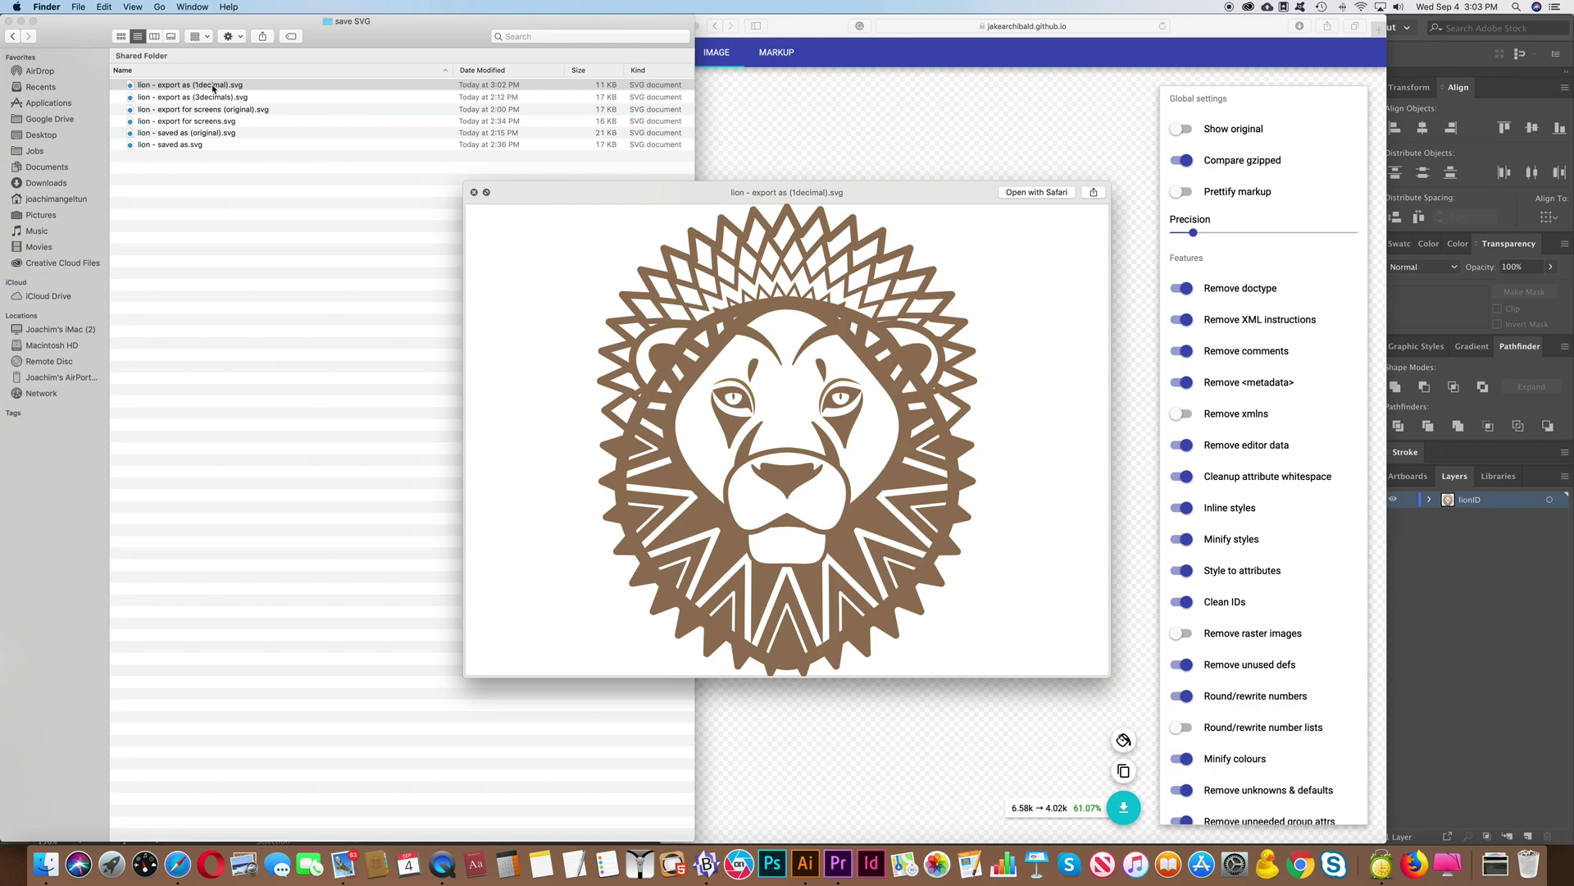
pyautogui.press('Down')
pyautogui.press('Up')
pyautogui.press('Down')
pyautogui.press('Up')
pyautogui.press('Down')
pyautogui.press('Up')
pyautogui.press('Down')
pyautogui.press('Up')
pyautogui.press('Down')
pyautogui.press('Up')
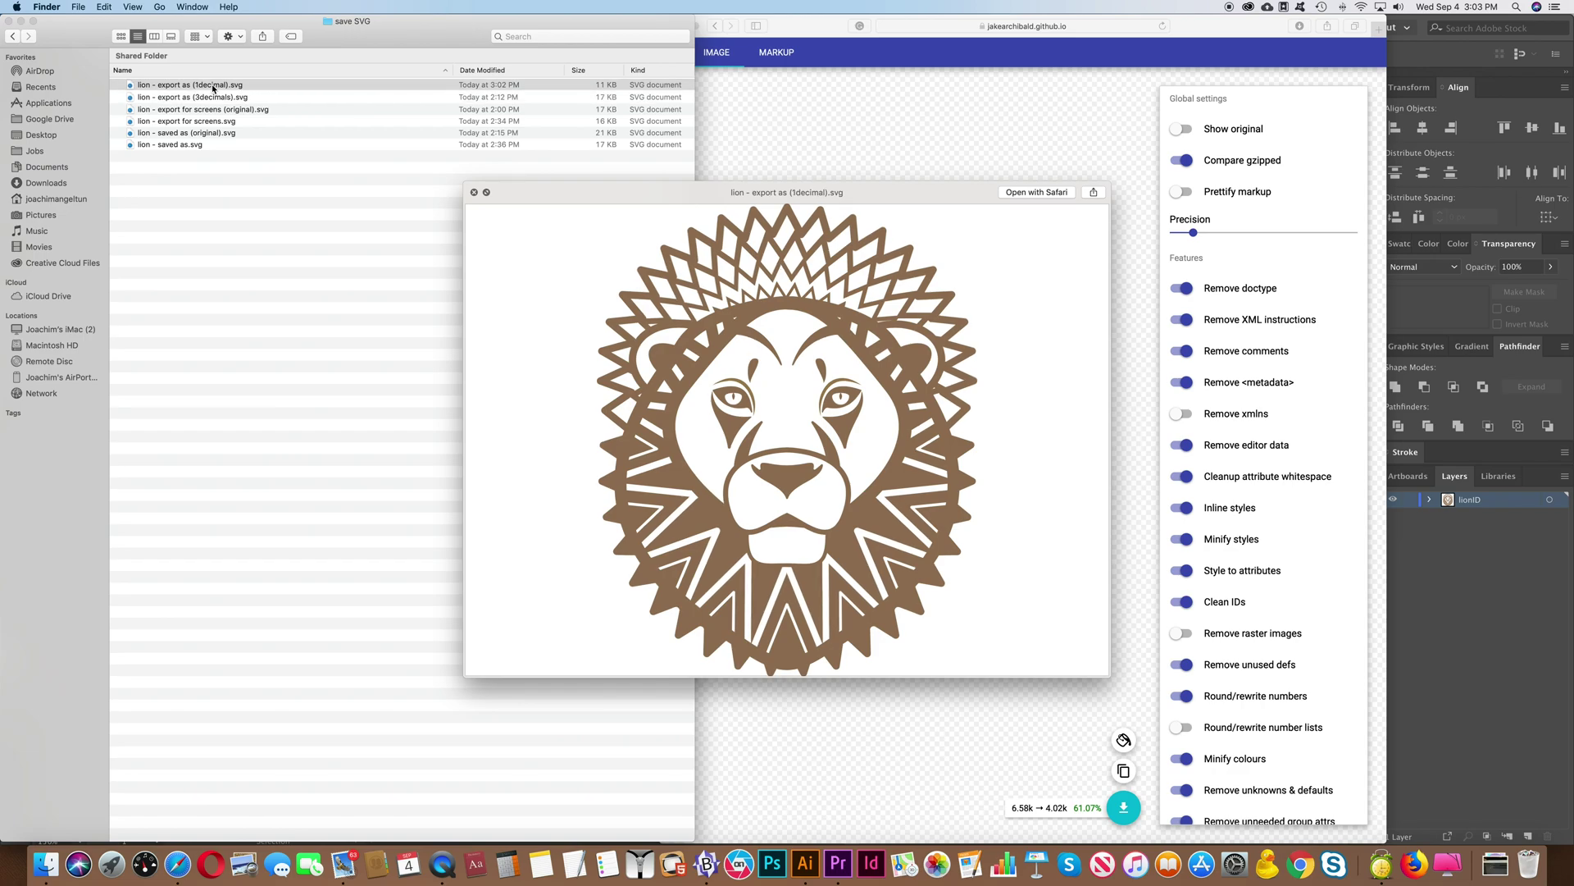